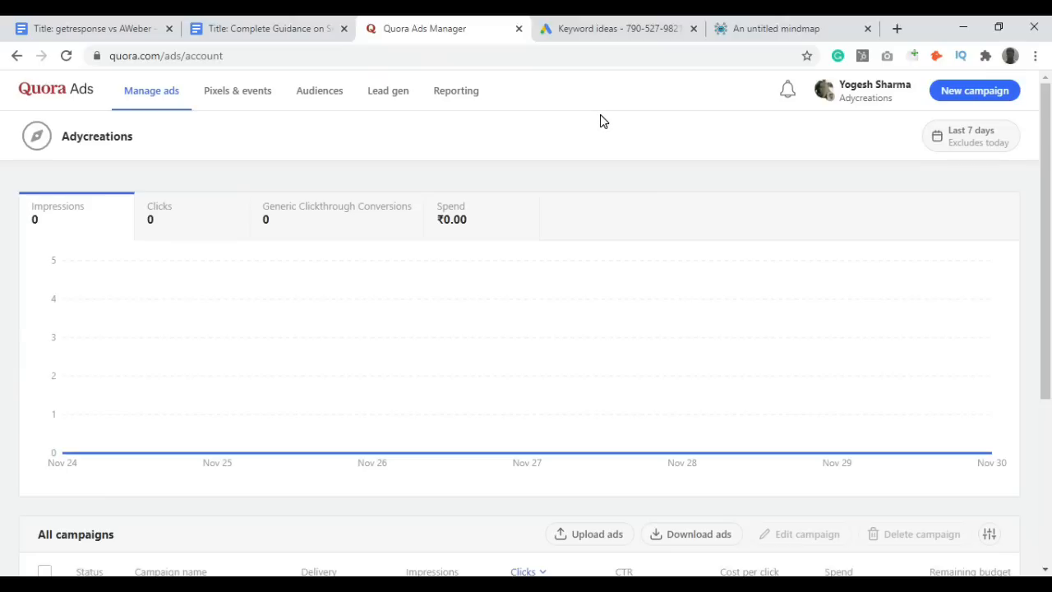
Switch to the SendinBlue VS GetResponse document and highlight its full title line for reading.
left_click(271, 24)
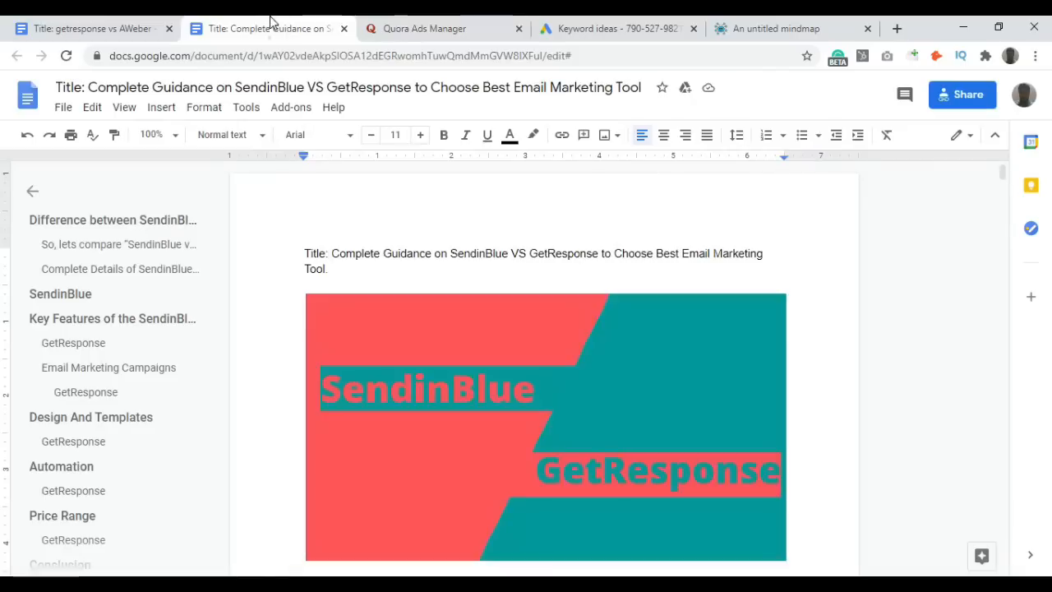
triple_click(330, 269)
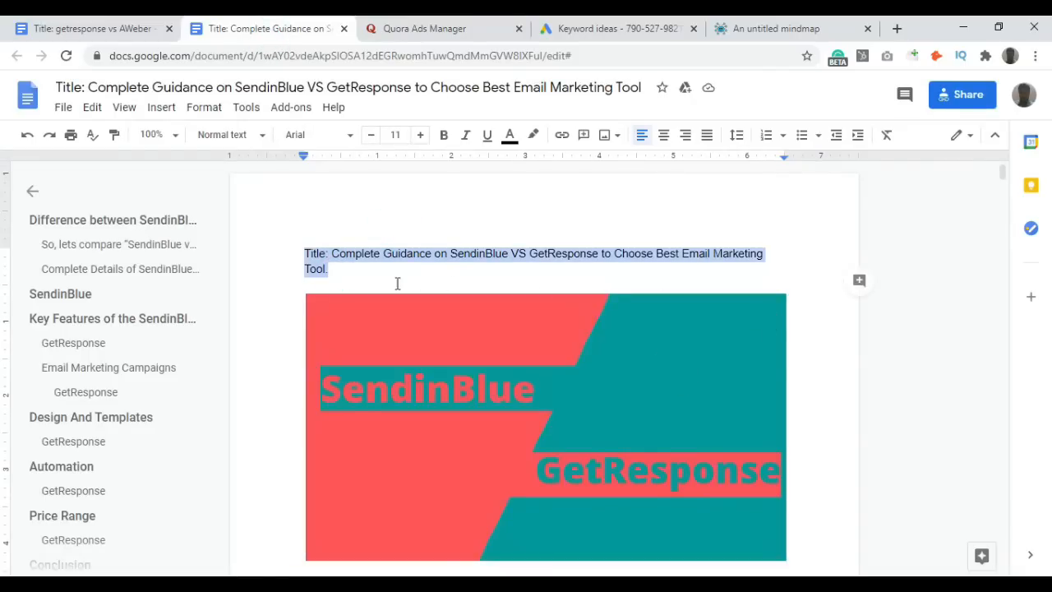
left_click(337, 271)
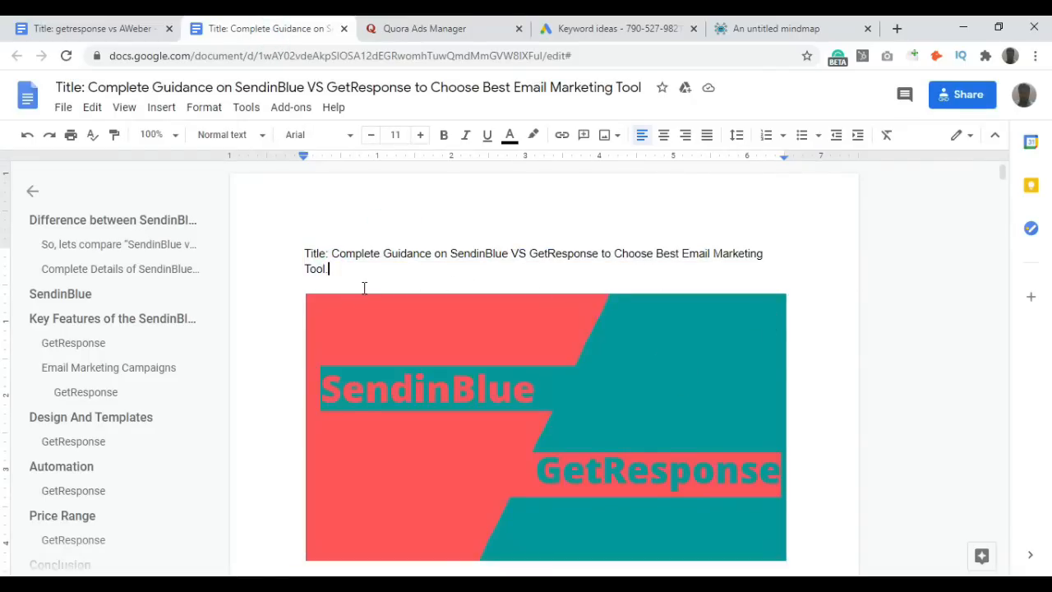
left_click_drag(337, 271, 306, 249)
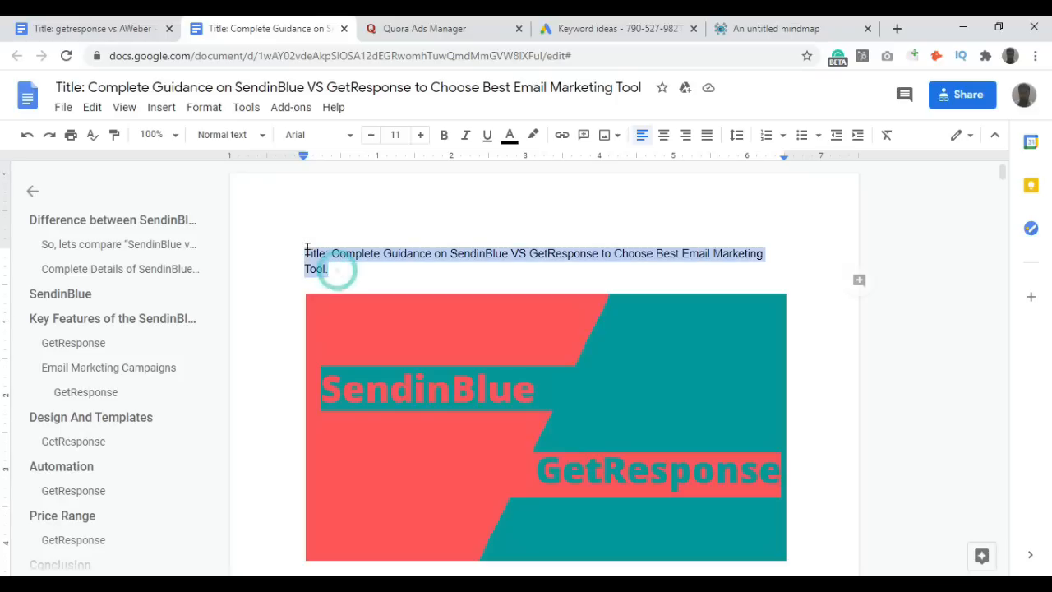
left_click(584, 219)
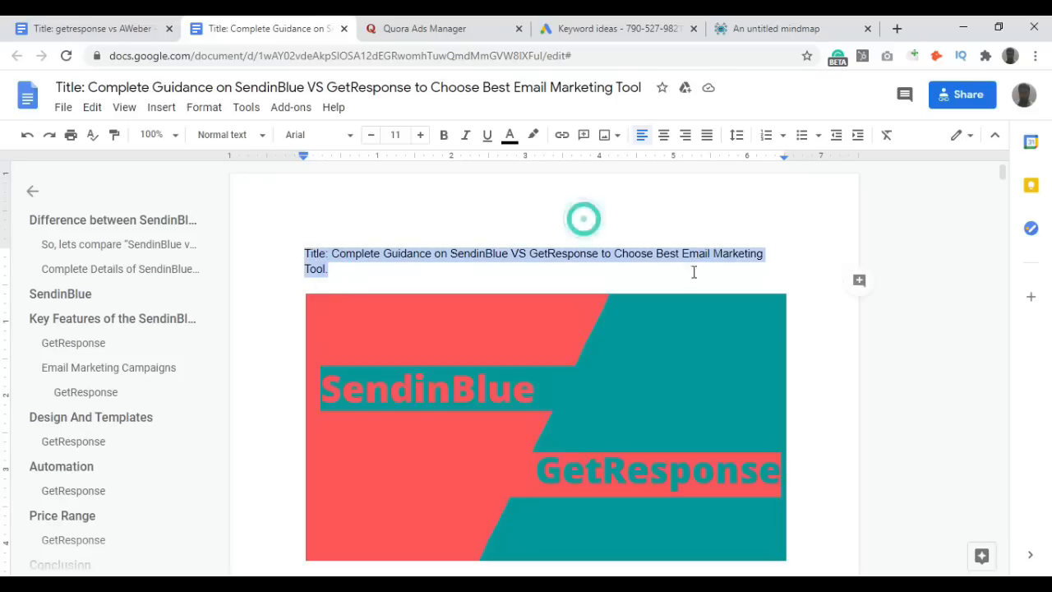
Examine the tool names SendinBlue and GetResponse in the title line, highlighting each one individually.
left_click(476, 259)
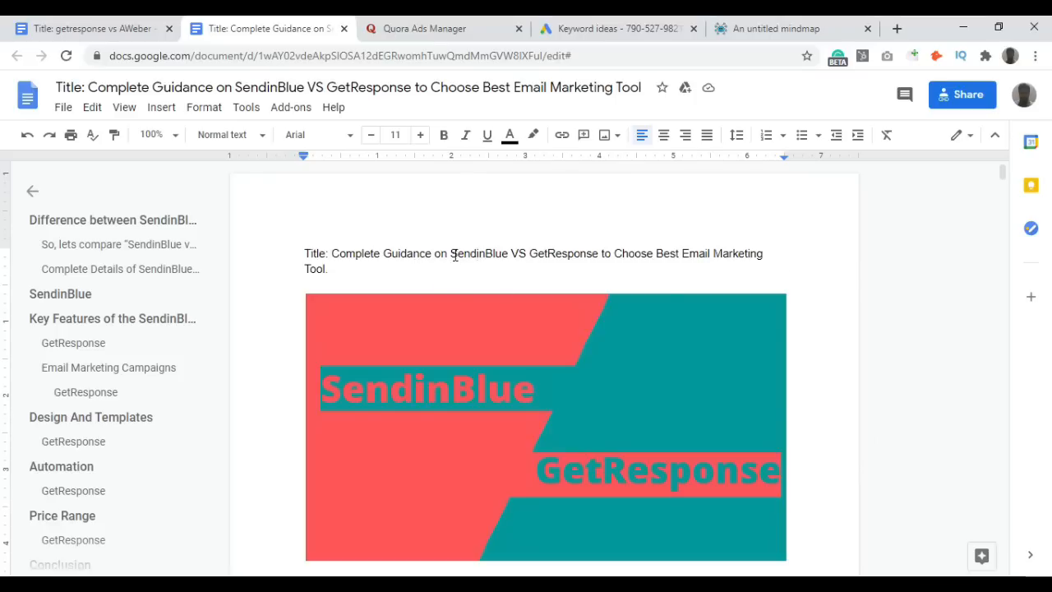
left_click_drag(453, 254, 508, 254)
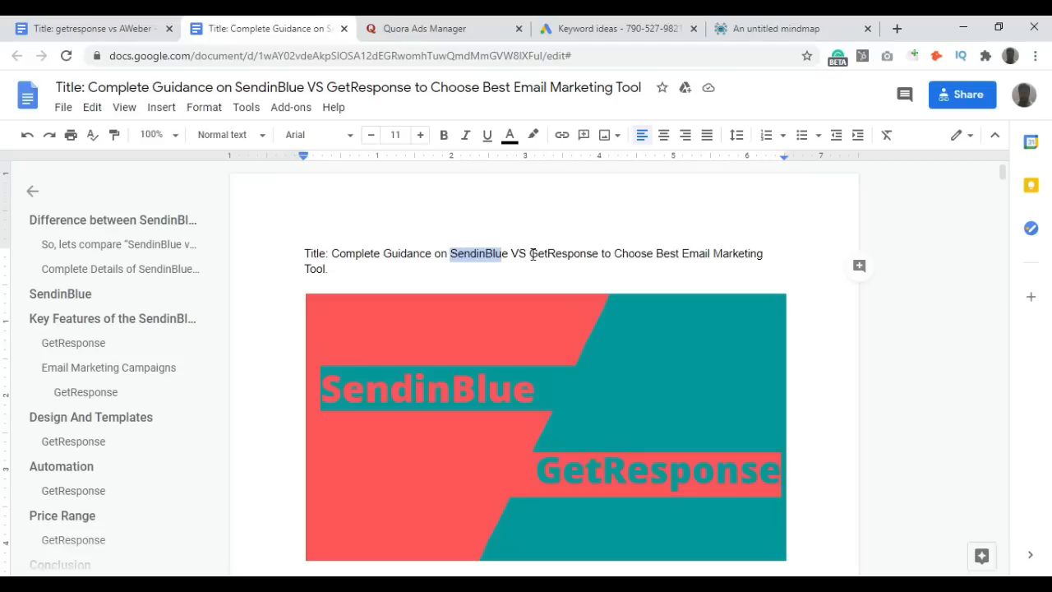
double_click(533, 254)
left_click(449, 263)
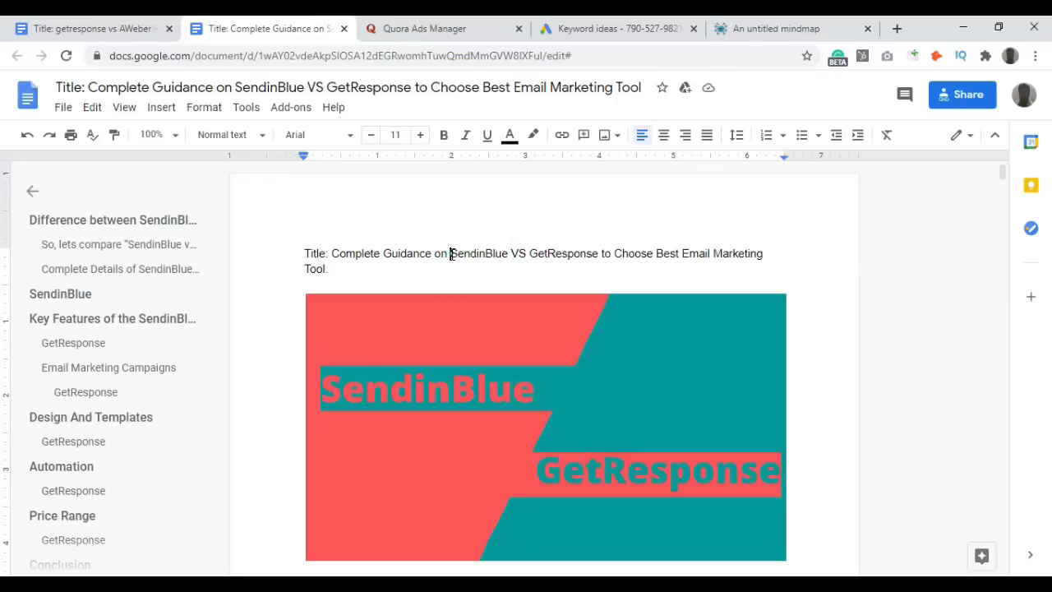
left_click_drag(451, 254, 511, 256)
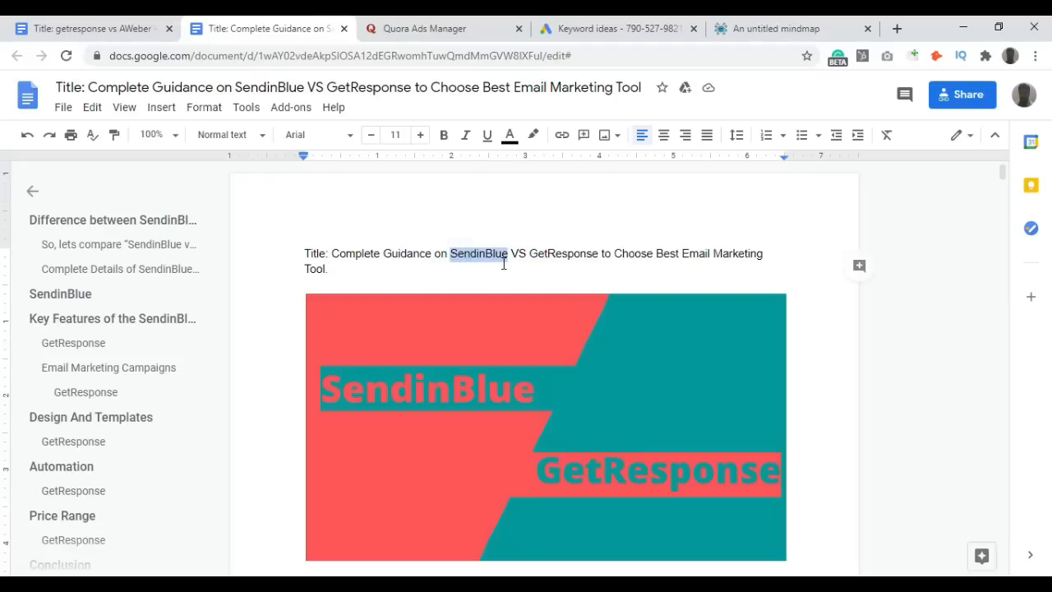
left_click(535, 260)
left_click_drag(530, 253, 599, 258)
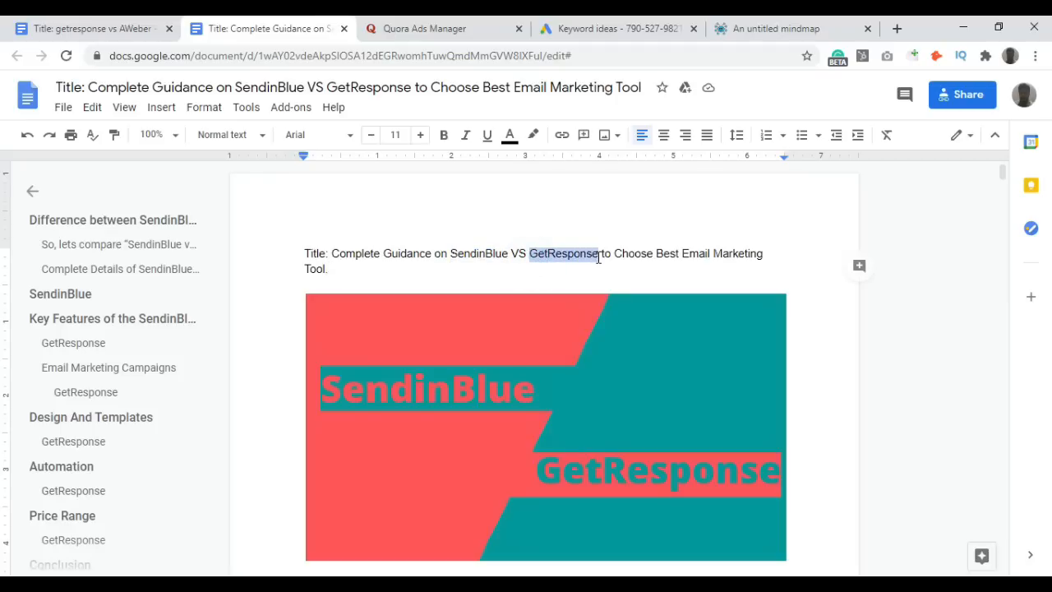
left_click_drag(451, 253, 594, 263)
left_click(535, 263)
left_click(535, 271)
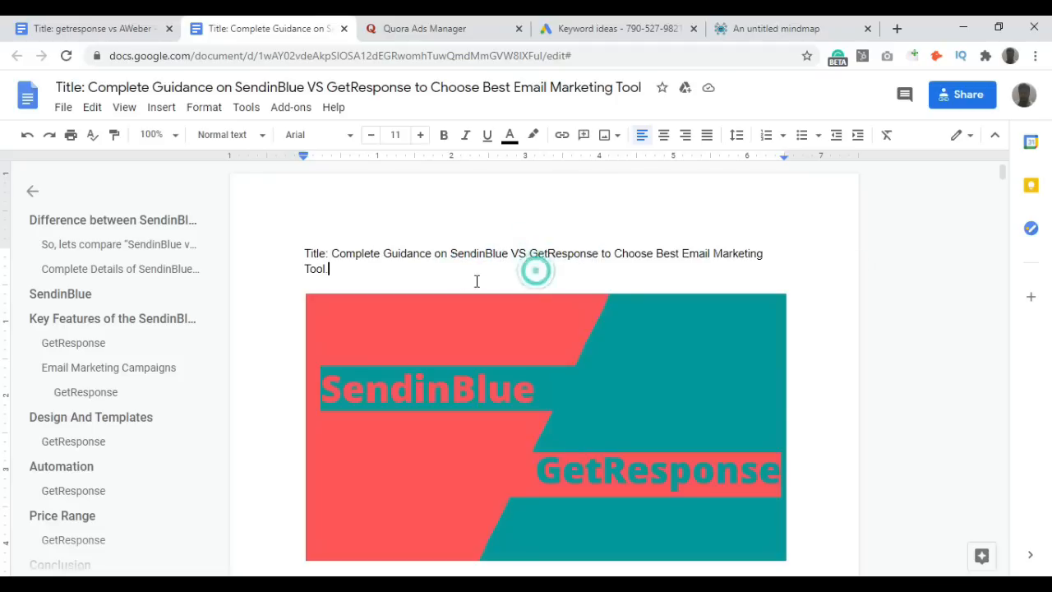
left_click_drag(450, 254, 458, 255)
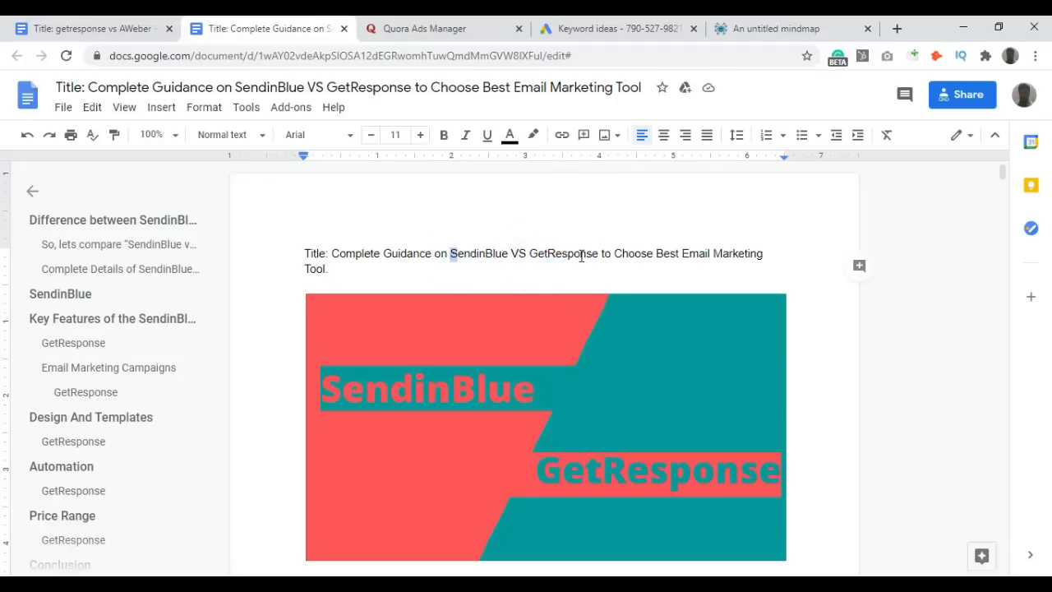
left_click(581, 257)
left_click(457, 255)
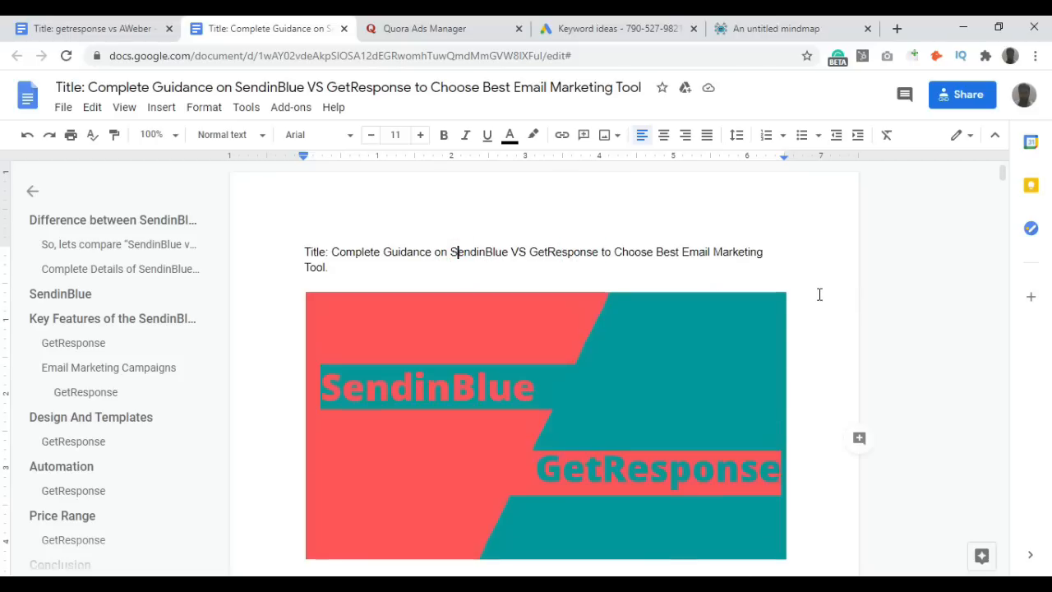
Skim the article down to the differences section and highlight the phrase "SendinBlue VS GetResponse" in the title.
scroll(820, 294, "down", 4)
scroll(820, 294, "down", 7)
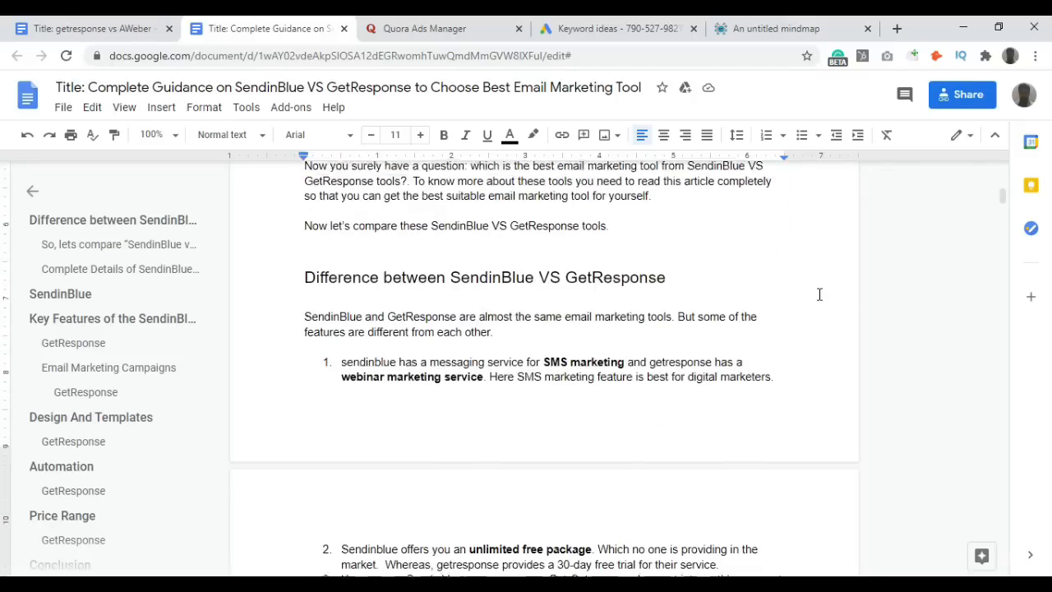
scroll(569, 368, "up", 11)
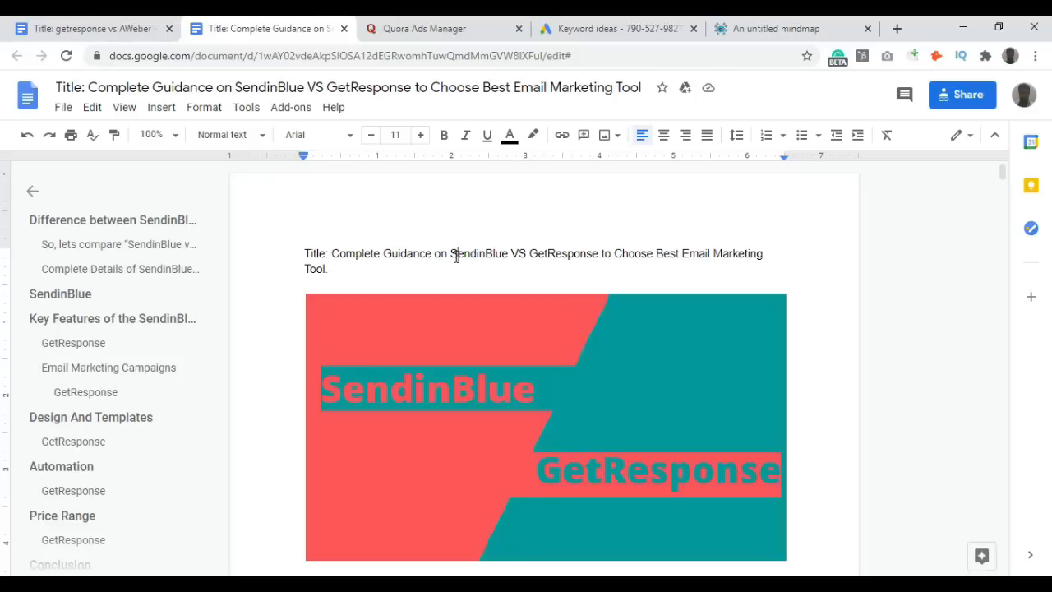
left_click_drag(451, 257, 599, 258)
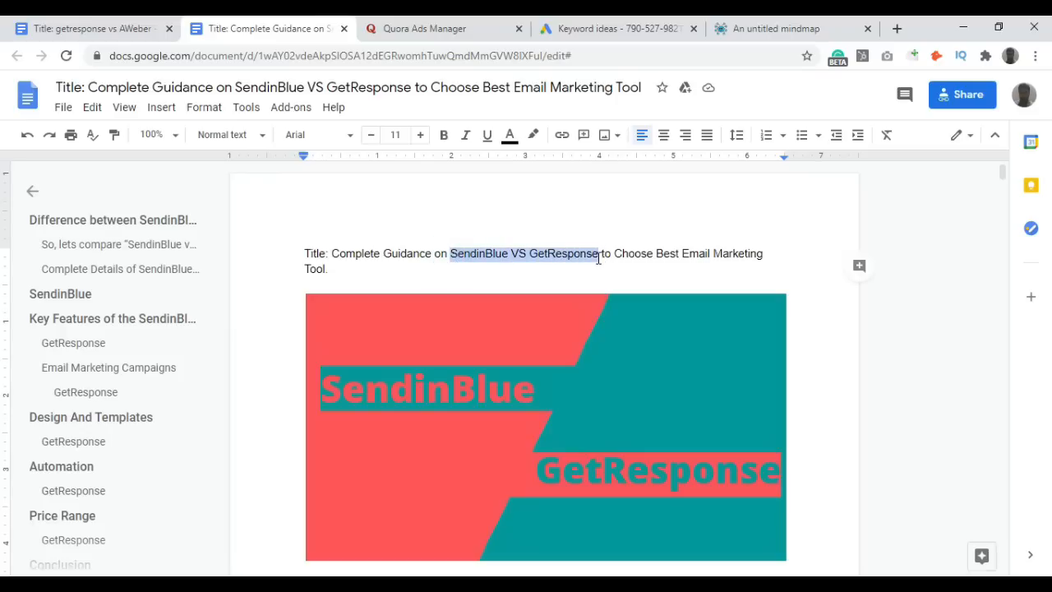
left_click(554, 252)
left_click_drag(448, 255, 603, 258)
left_click(654, 224)
left_click(589, 234)
Switch to the getresponse vs AWeber document, highlight both tool names in its title and skim the comparison list.
left_click(117, 23)
left_click_drag(337, 212, 458, 214)
left_click(426, 215)
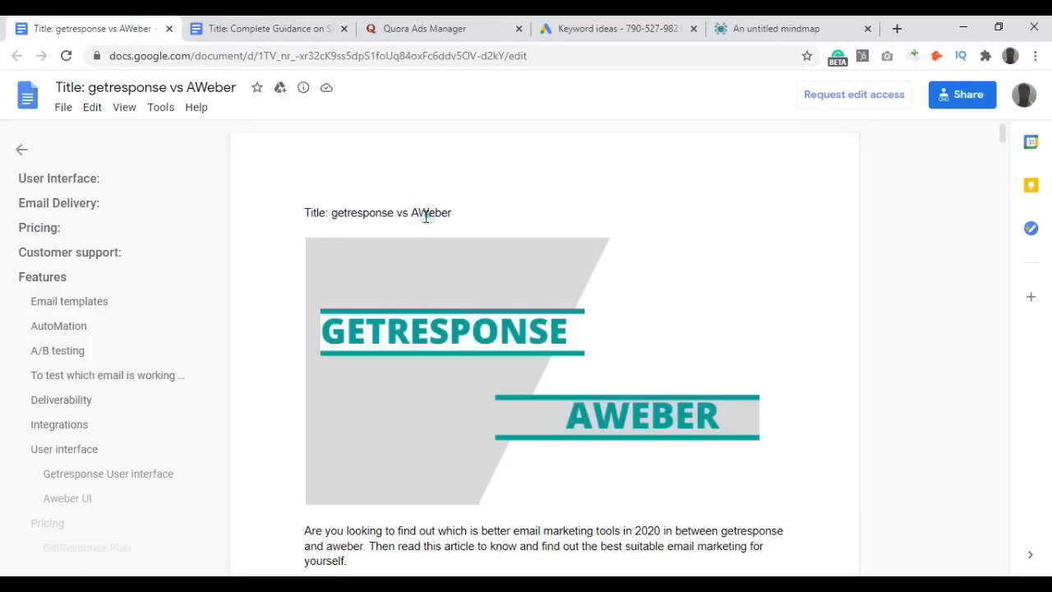
double_click(414, 212)
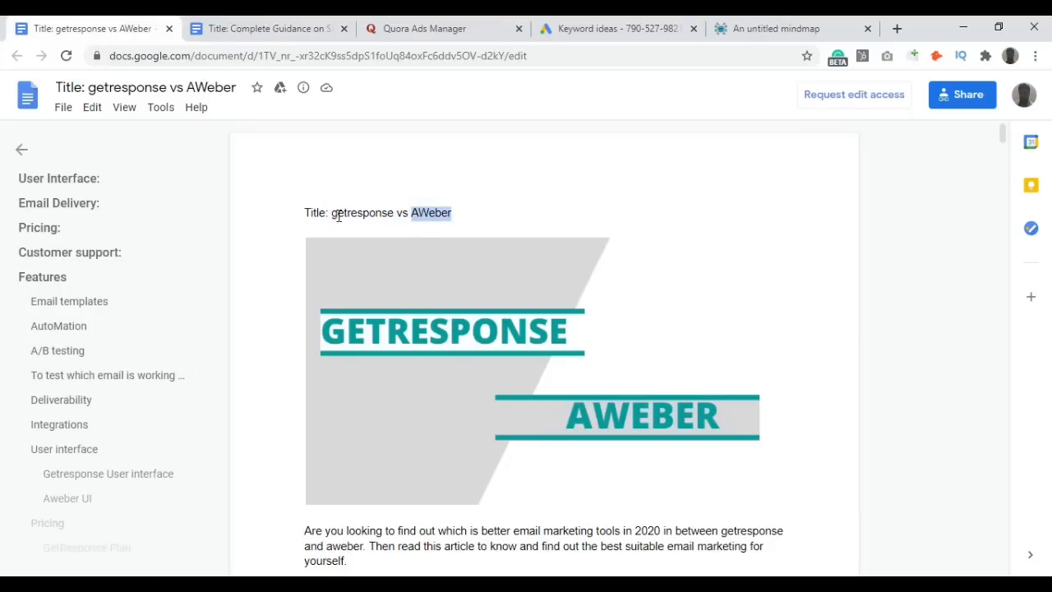
left_click_drag(330, 212, 391, 218)
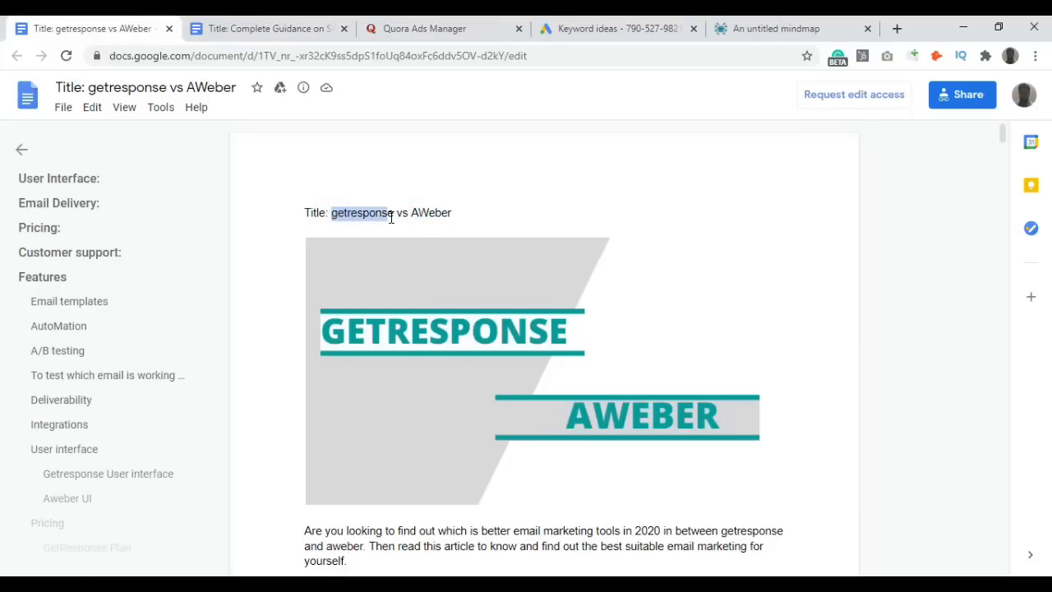
left_click(434, 212)
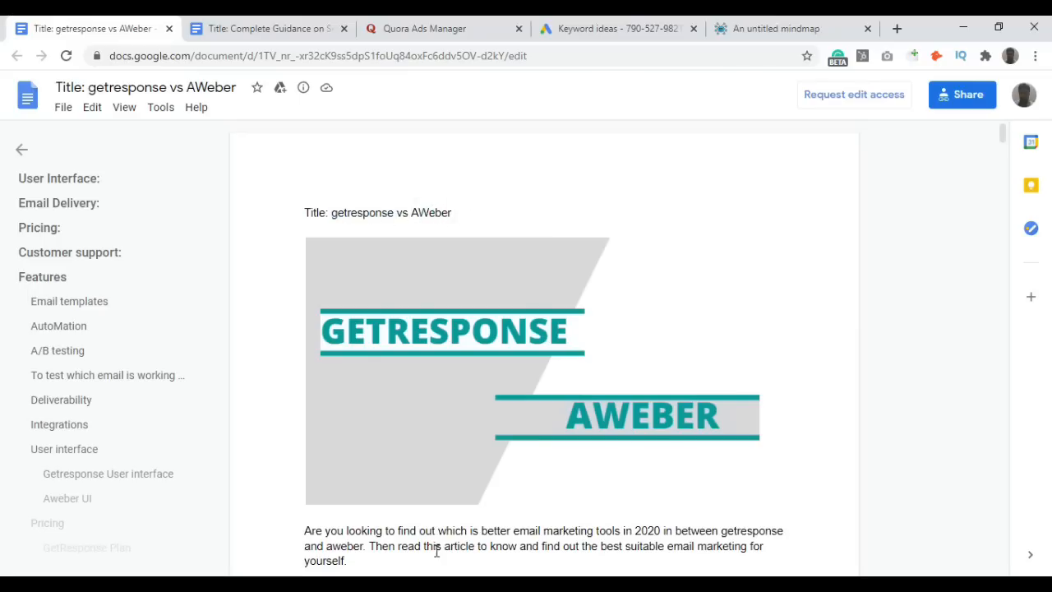
scroll(693, 501, "down", 5)
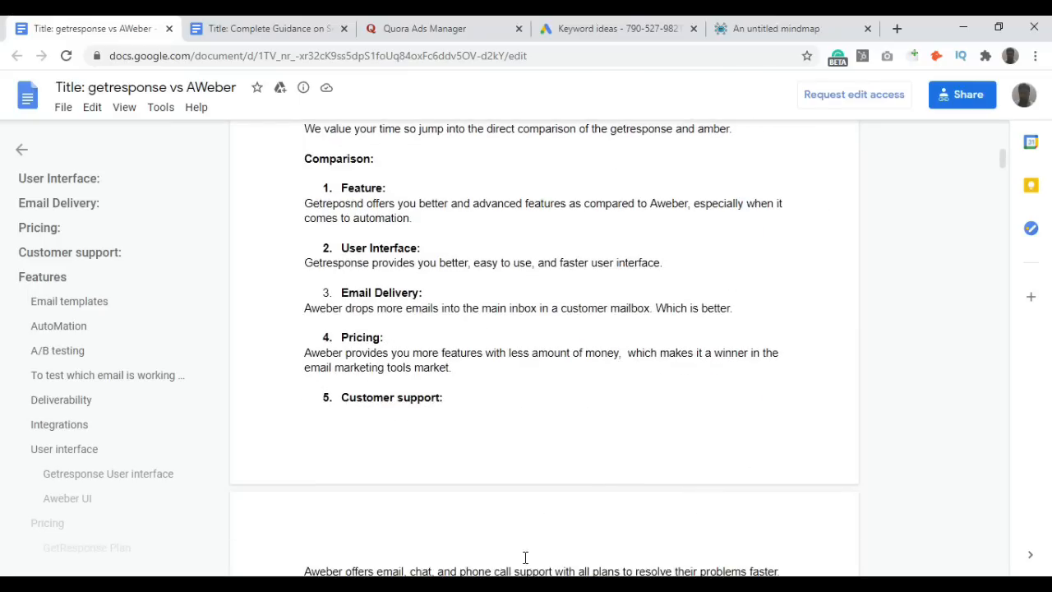
scroll(682, 341, "up", 5)
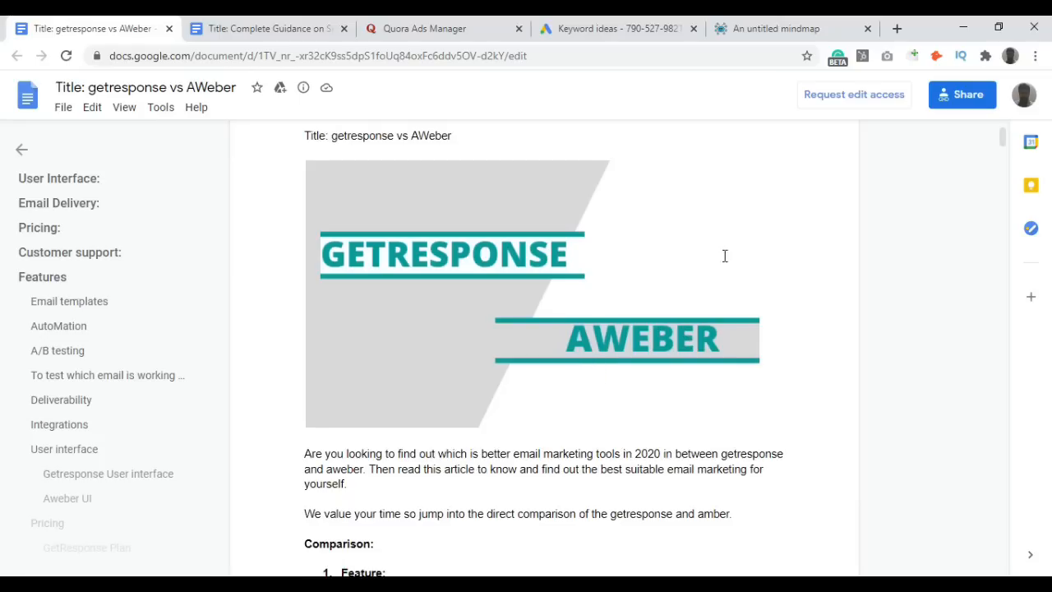
Return to the SendinBlue VS GetResponse document and examine the compared tool names in its title.
left_click(255, 22)
left_click(546, 254)
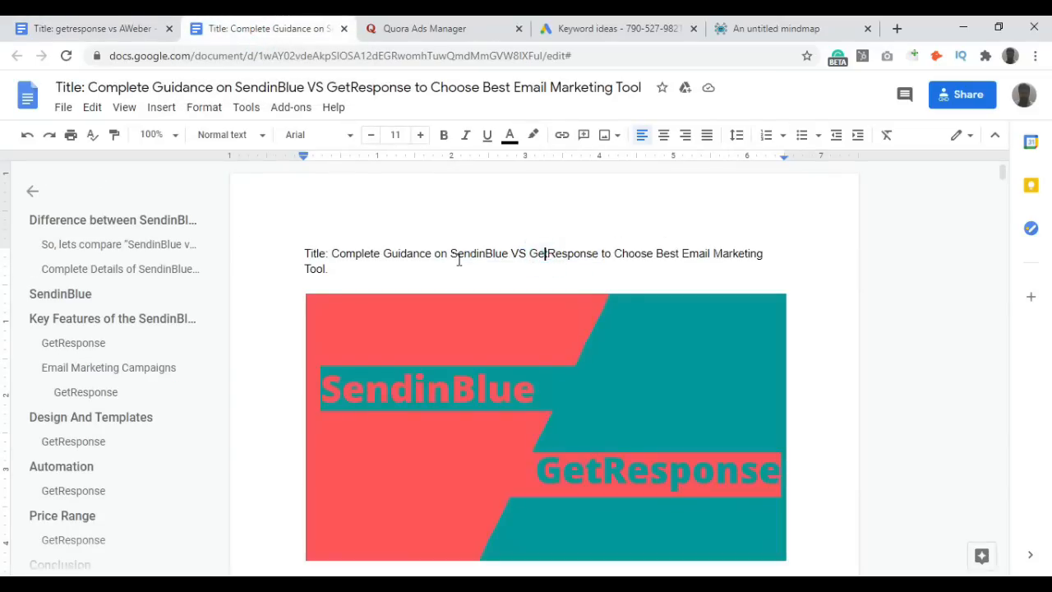
left_click_drag(451, 257, 597, 259)
left_click(507, 259)
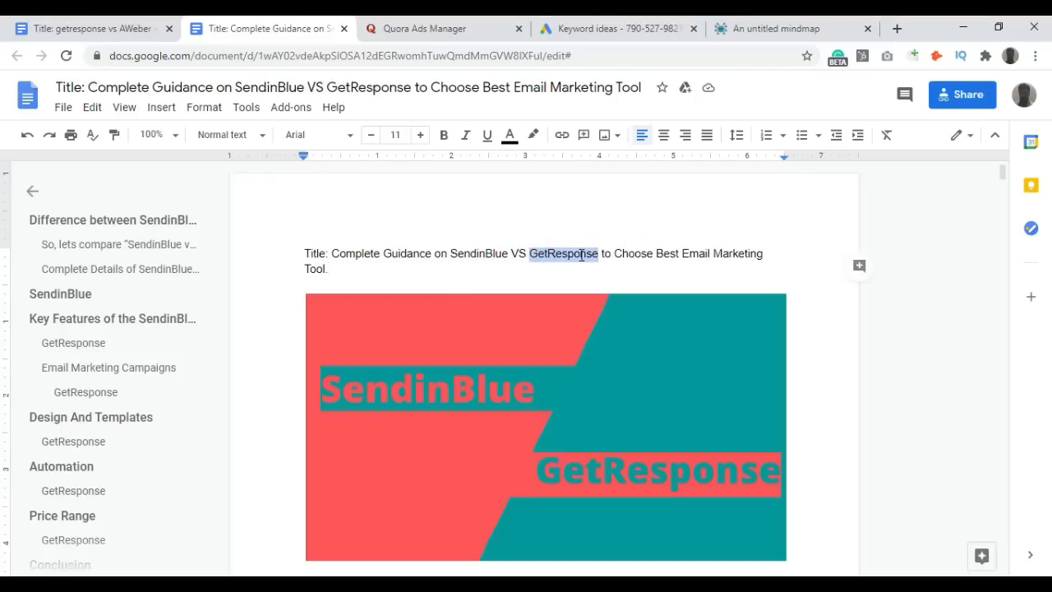
left_click(581, 253)
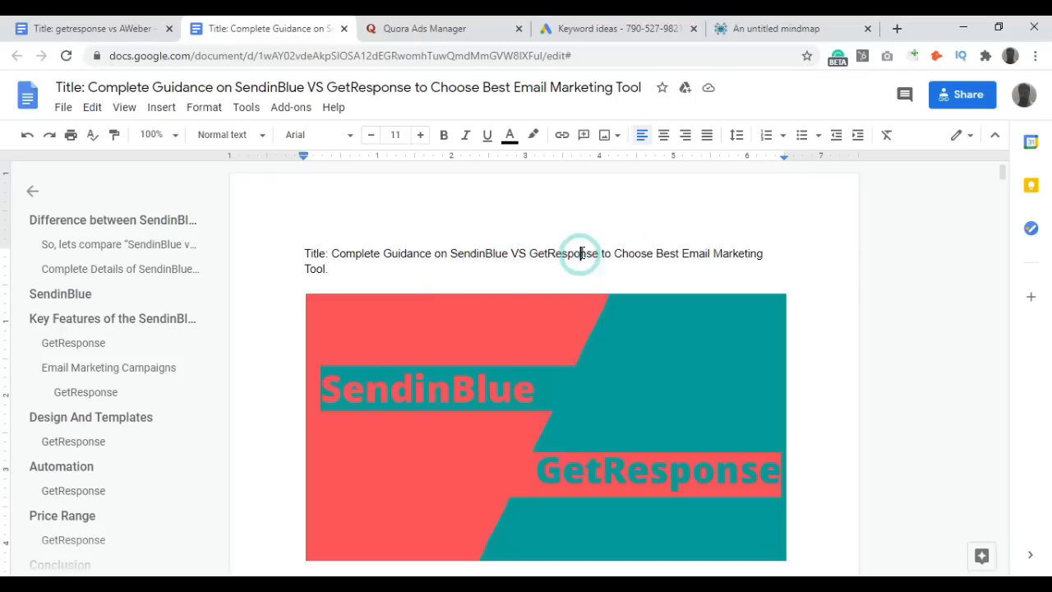
double_click(459, 253)
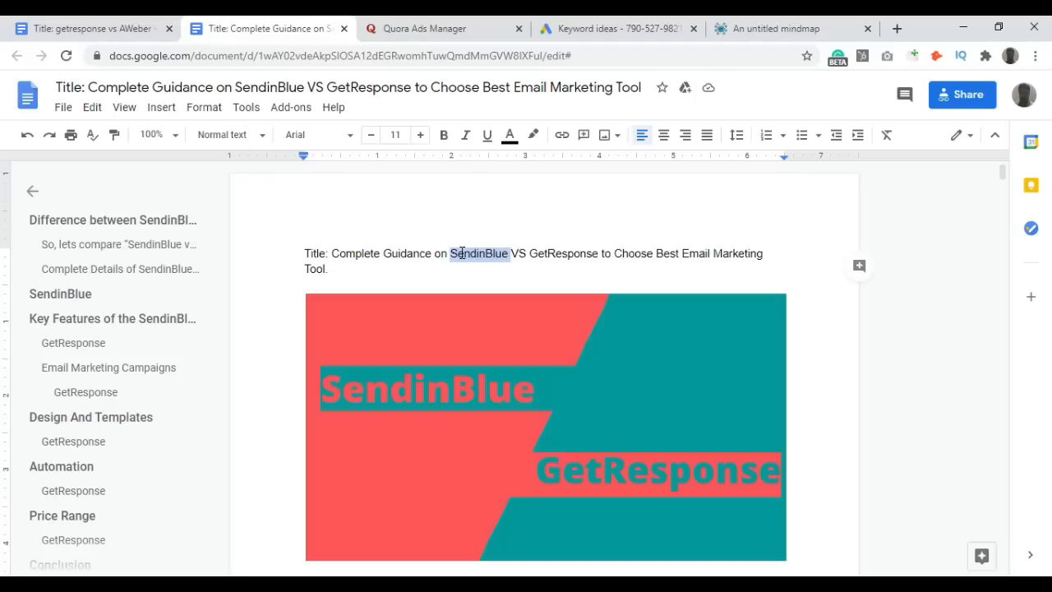
left_click(459, 253)
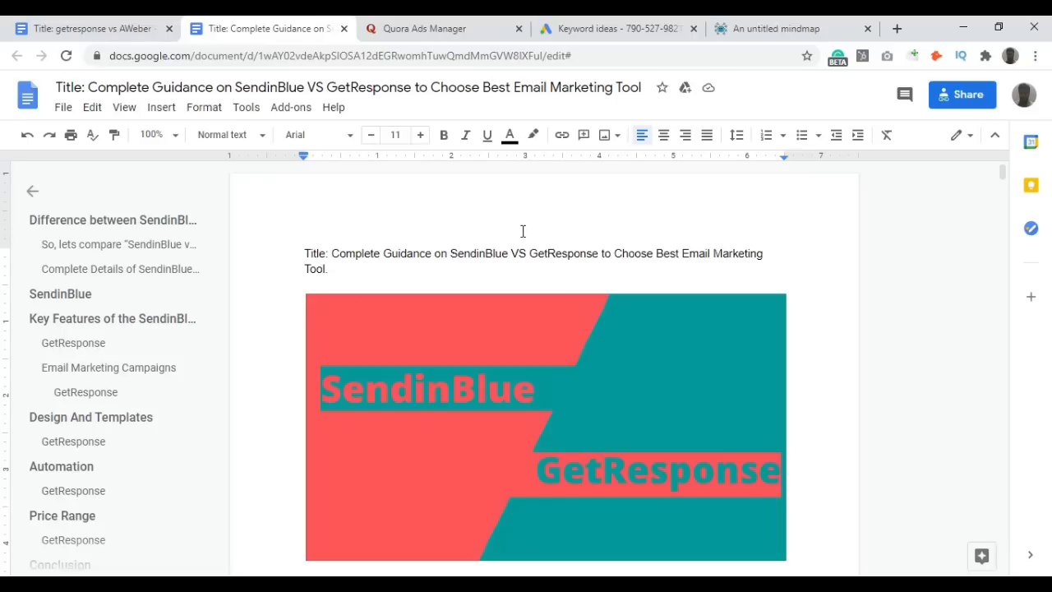
left_click_drag(532, 254, 601, 258)
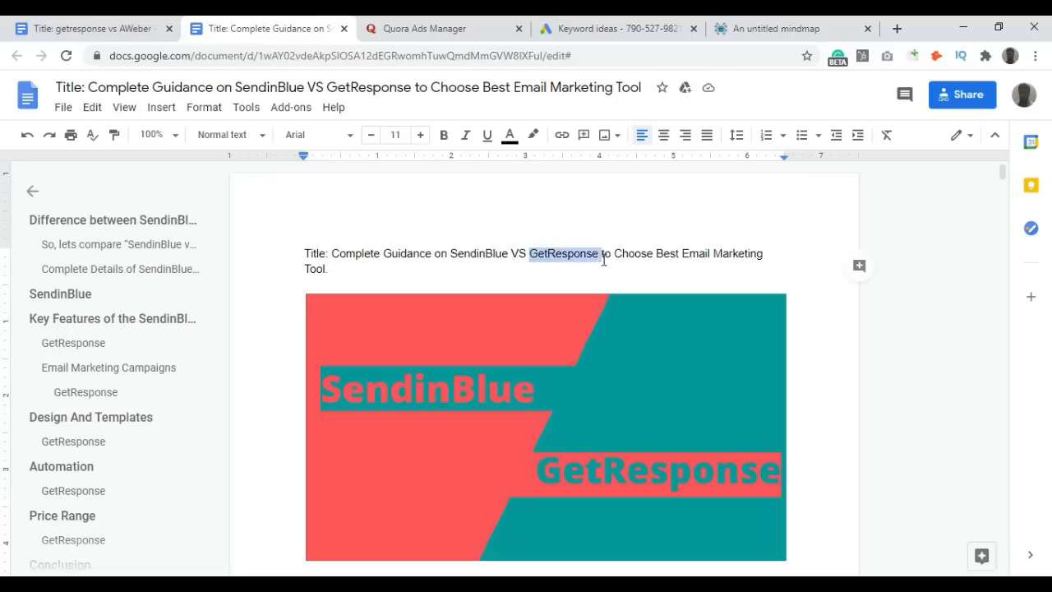
key("shift+Down")
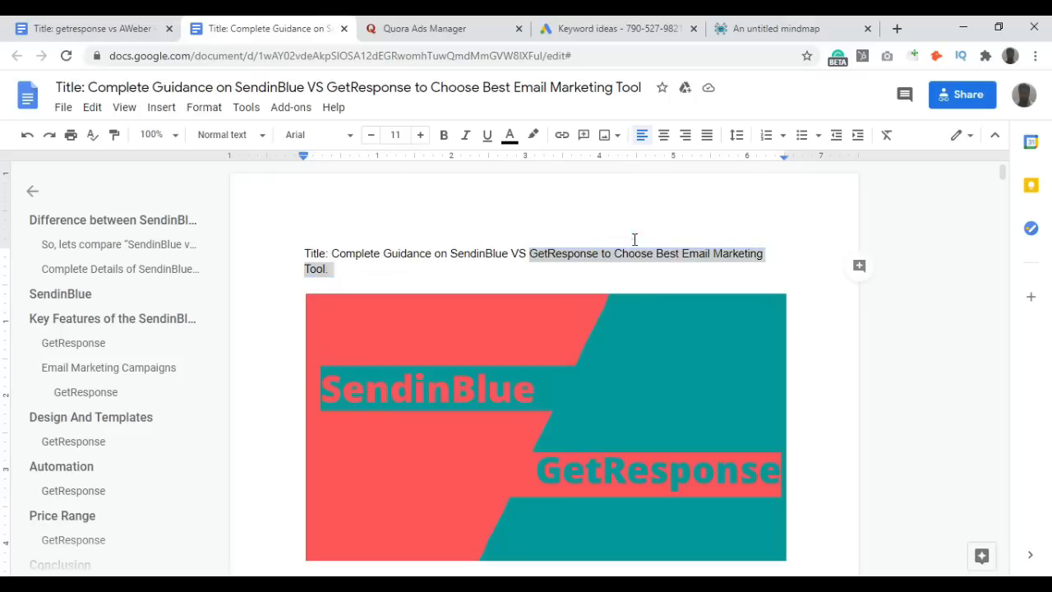
left_click(464, 255)
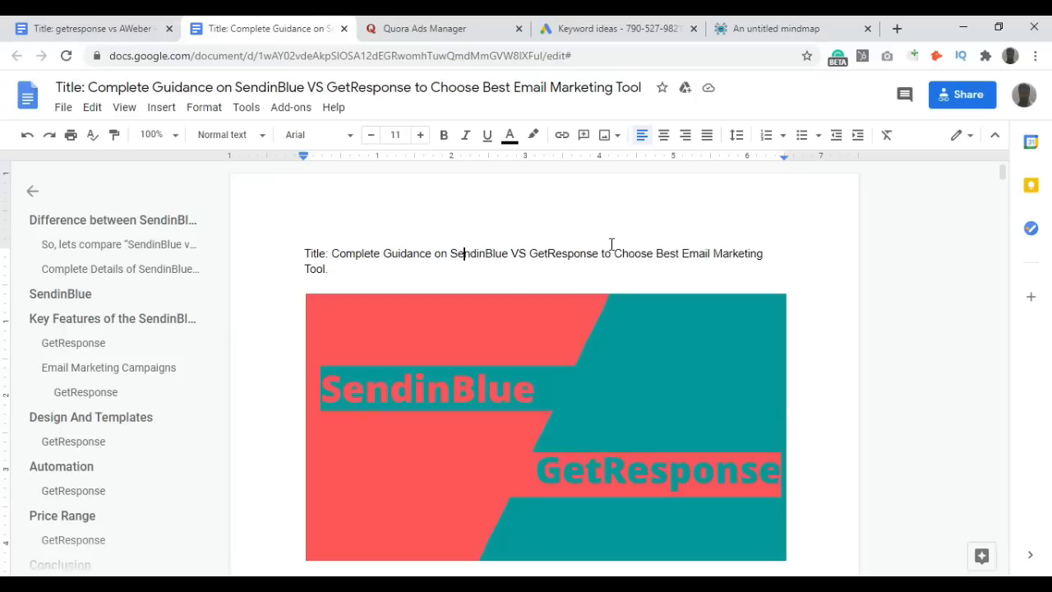
Review the article's introduction and highlight "SendinBlue VS GetResponse" and the word "SendinBlue" in the title.
scroll(583, 337, "down", 4)
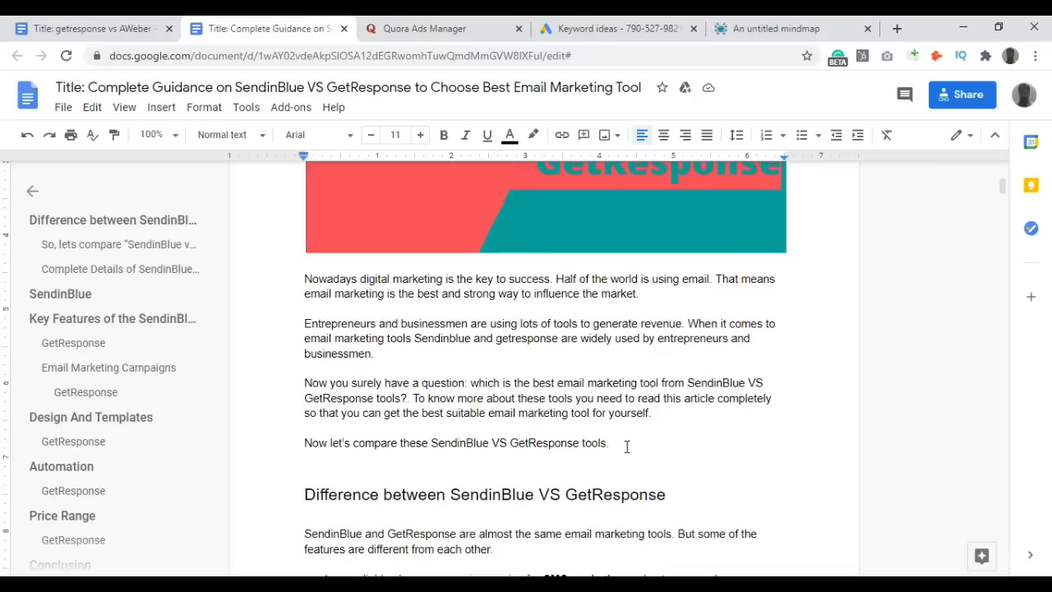
scroll(620, 449, "up", 4)
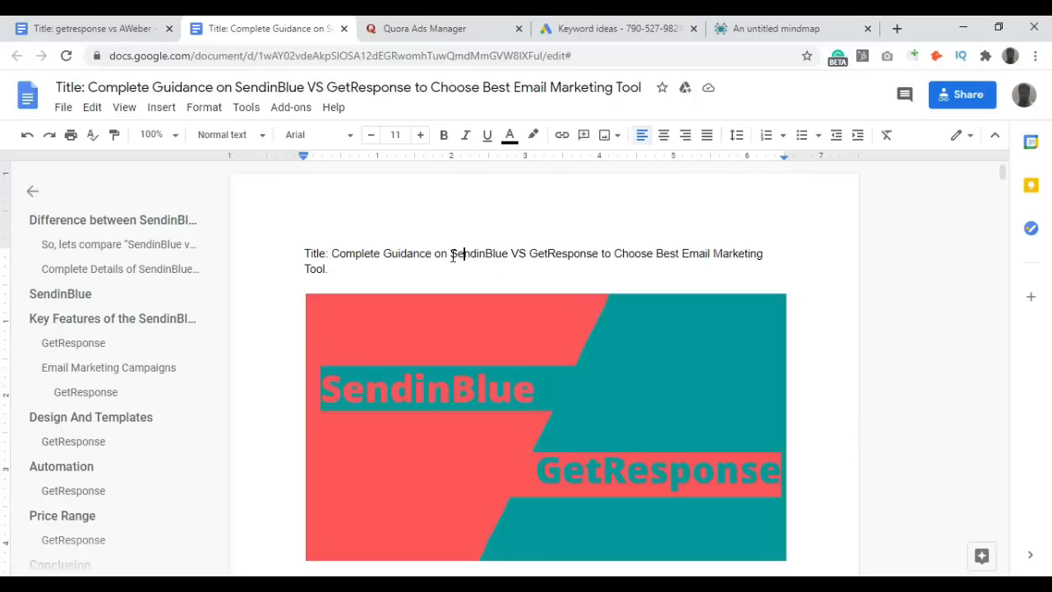
left_click_drag(452, 256, 598, 254)
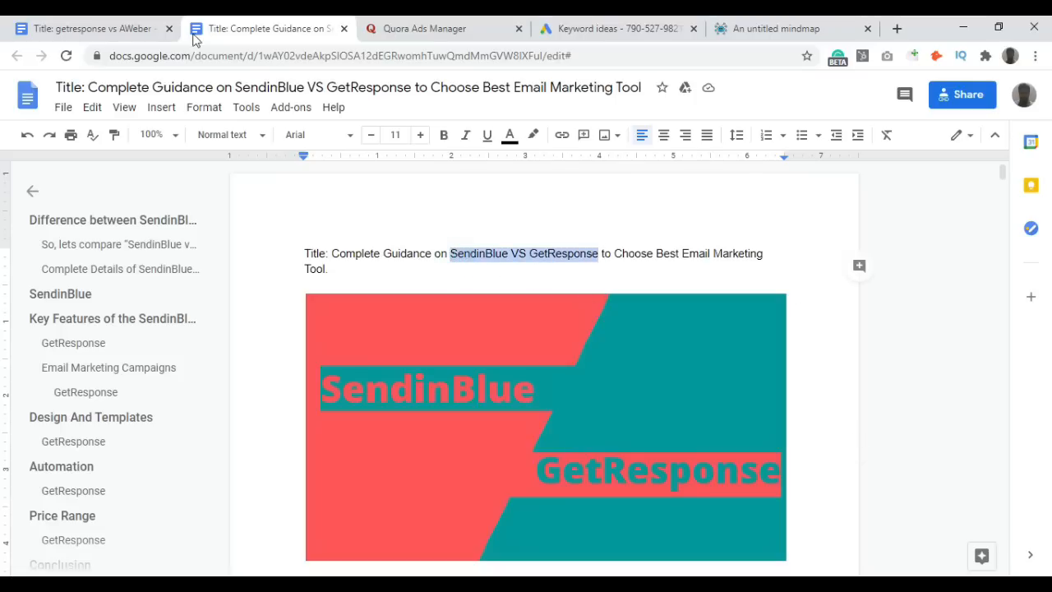
left_click(545, 259)
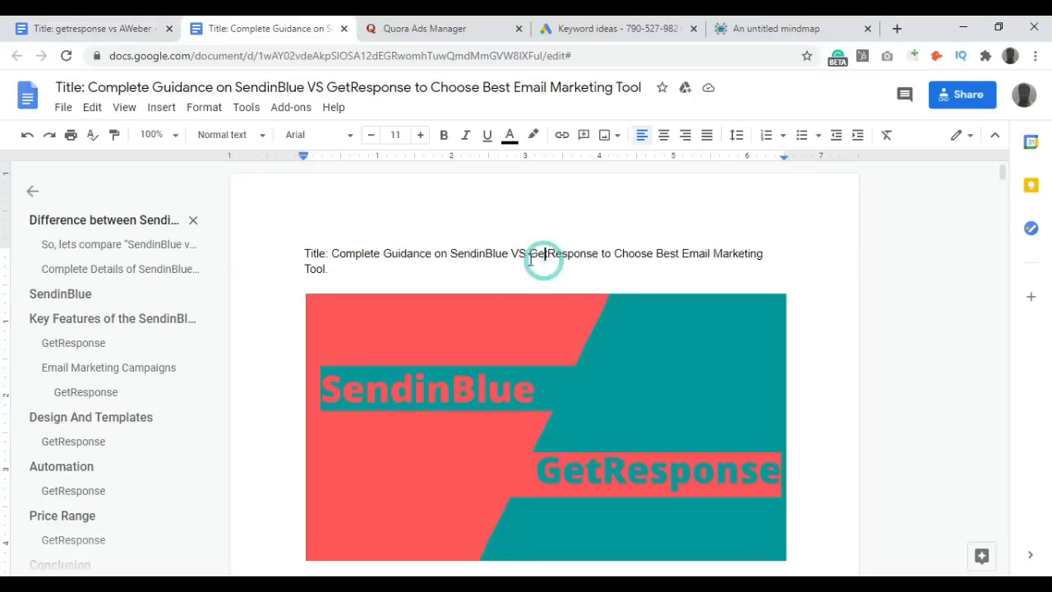
double_click(454, 254)
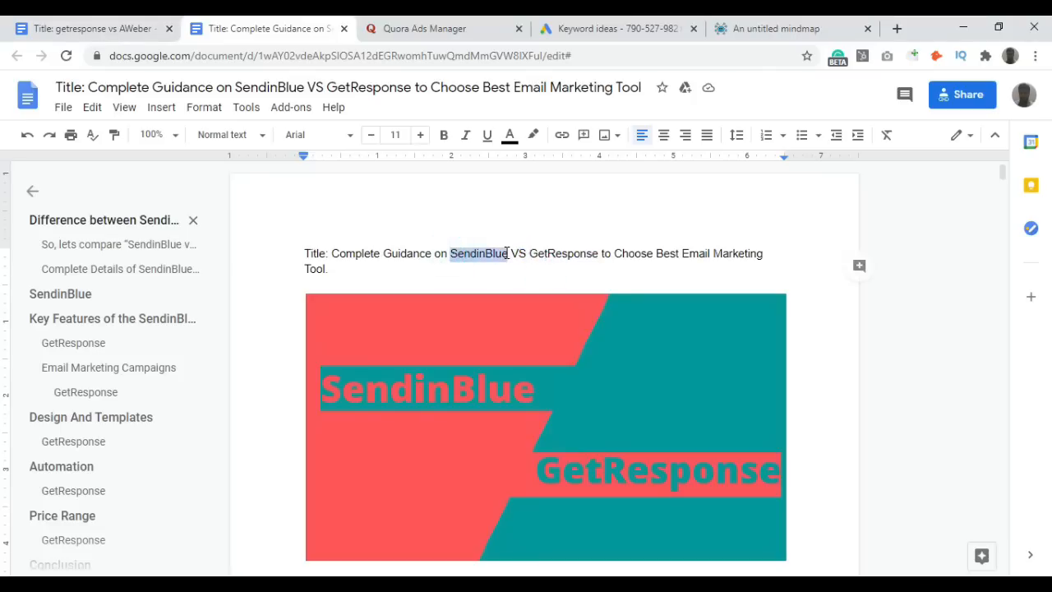
Read down to the line introducing the comparison and highlight "SendinBlue" and "GetResponse" in it.
left_click(609, 259)
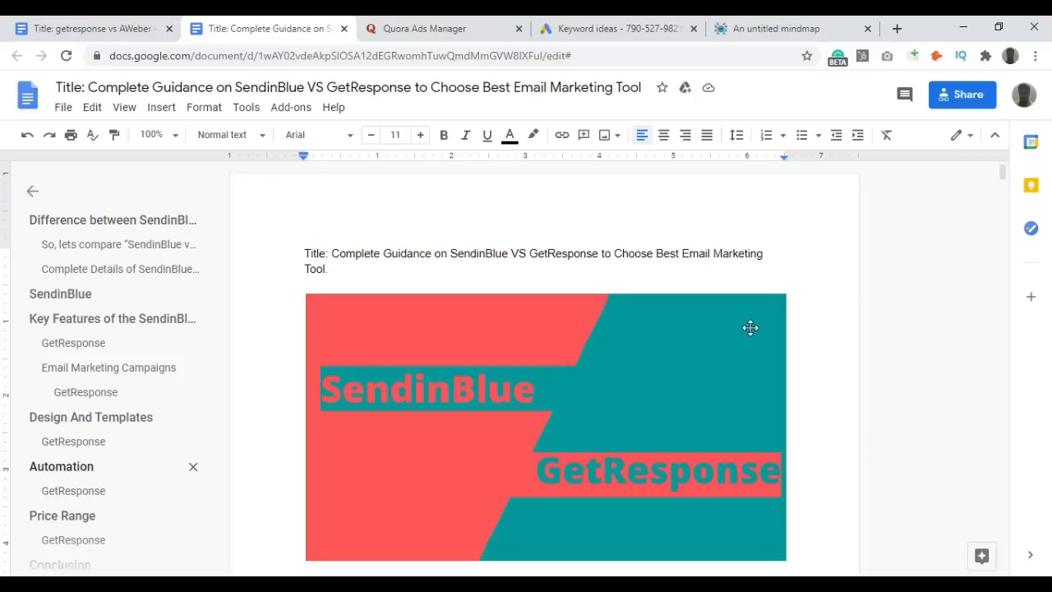
scroll(749, 326, "down", 4)
scroll(573, 366, "down", 2)
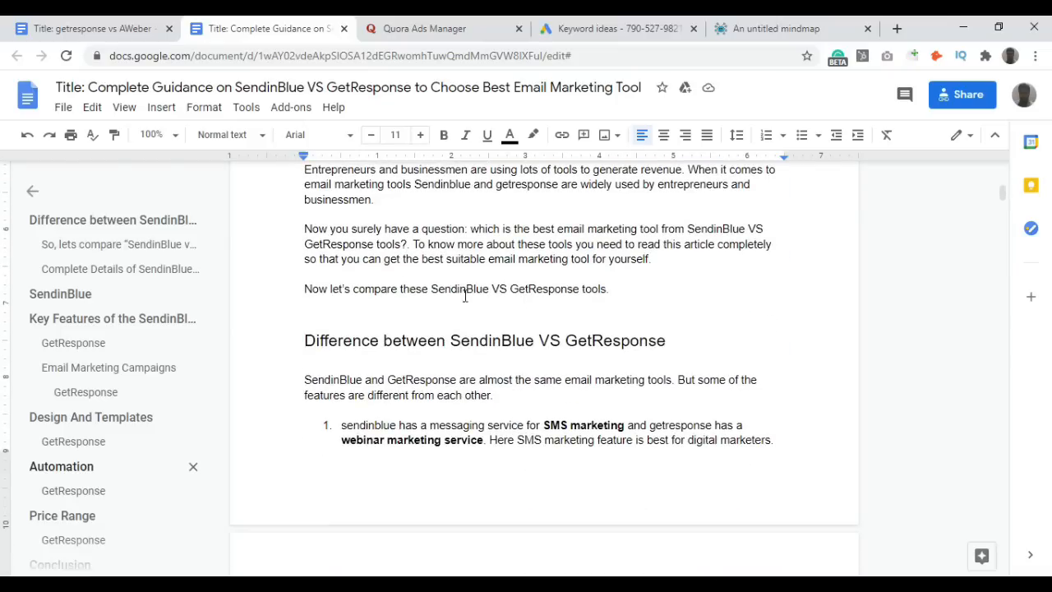
double_click(433, 289)
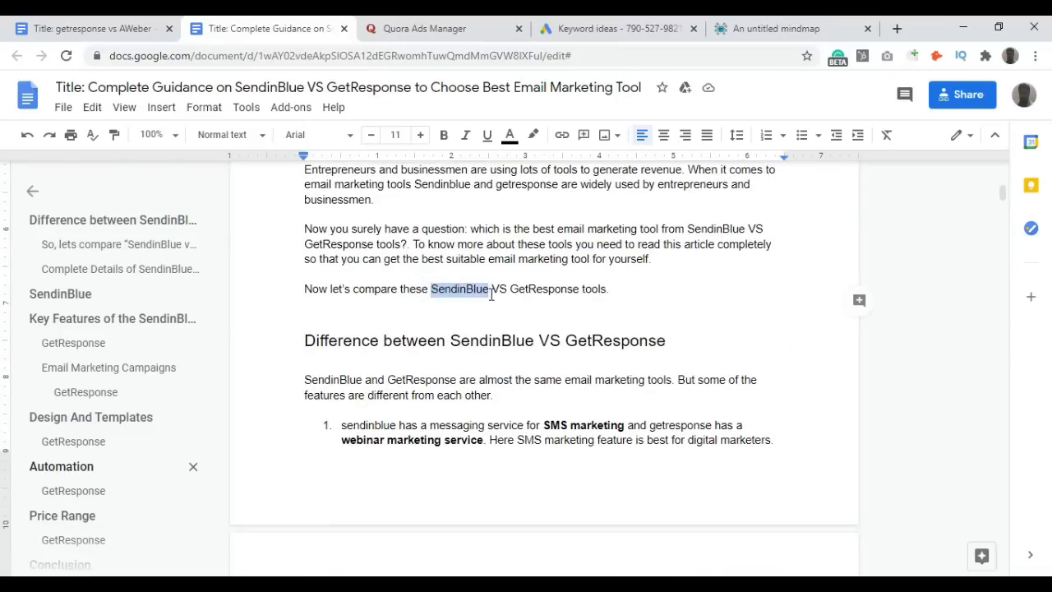
left_click(497, 305)
double_click(511, 290)
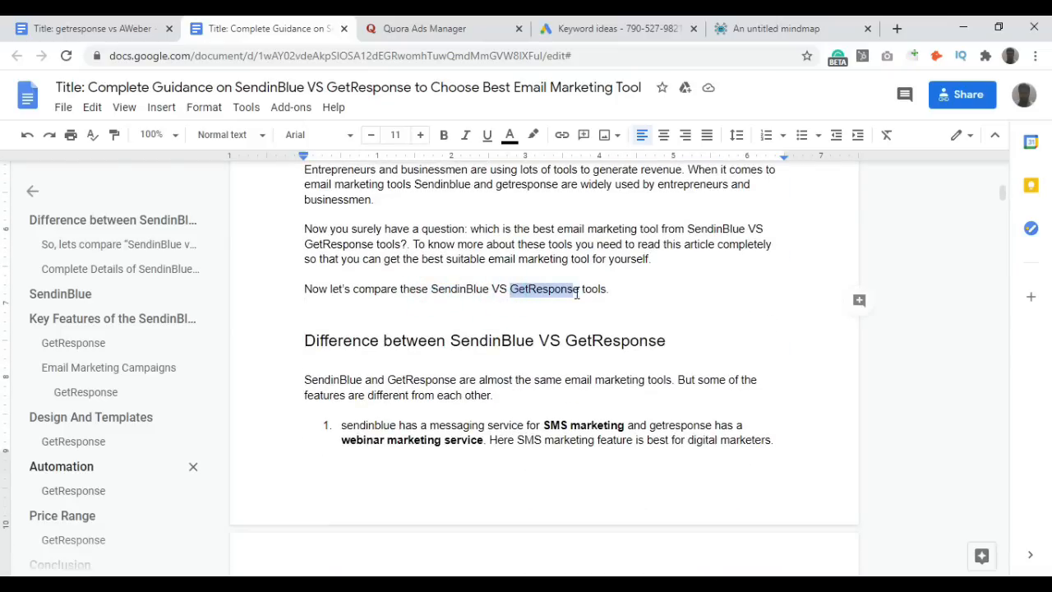
left_click(581, 299)
Skim the SendinBlue VS GetResponse article from its title image through the numbered differences on the second page.
scroll(603, 365, "down", 2)
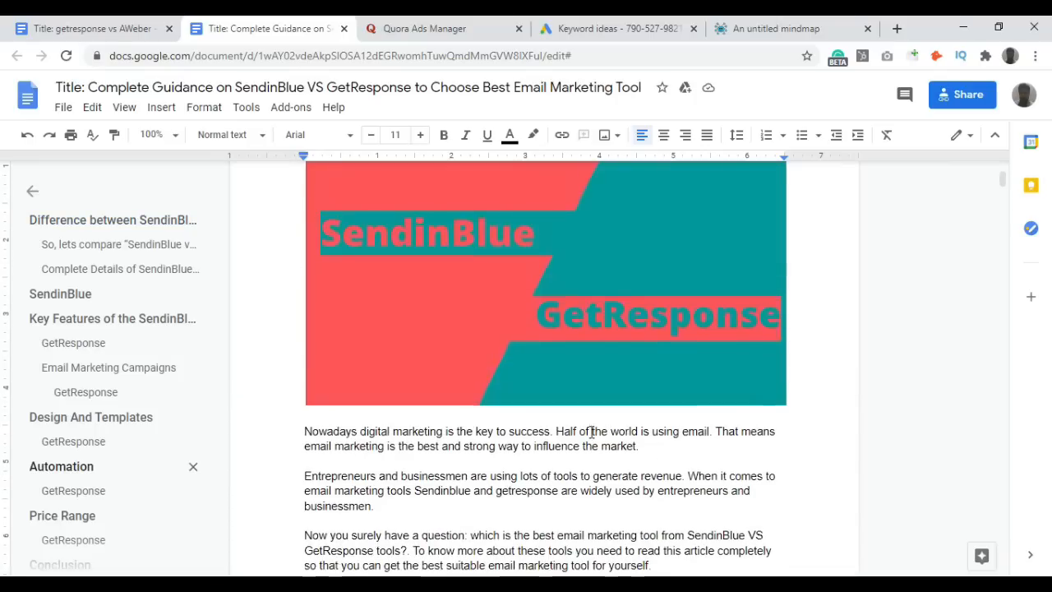
scroll(576, 394, "down", 3)
scroll(599, 329, "up", 5)
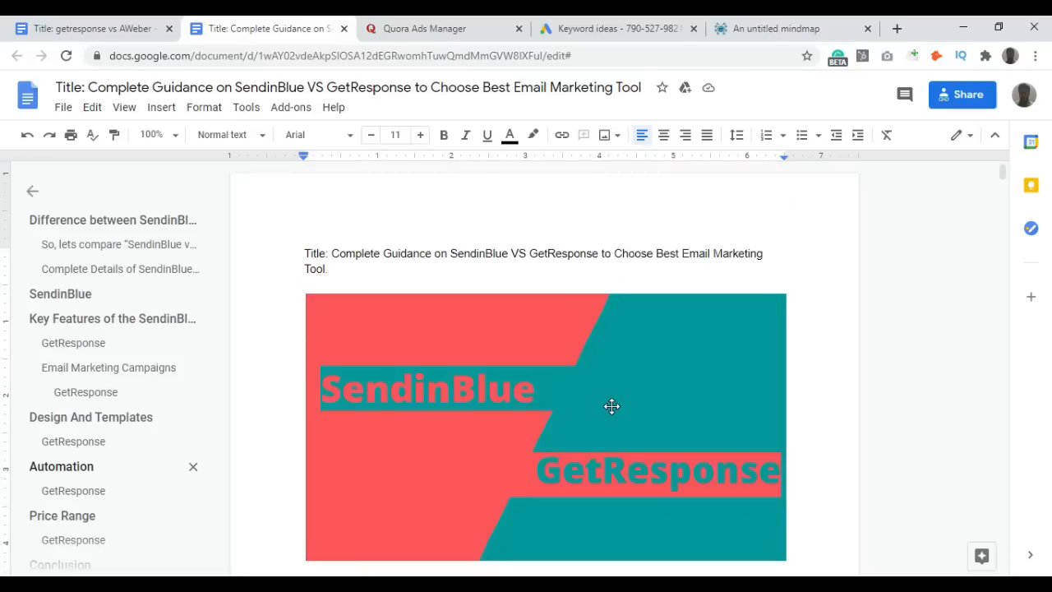
scroll(611, 406, "down", 5)
scroll(671, 419, "down", 10)
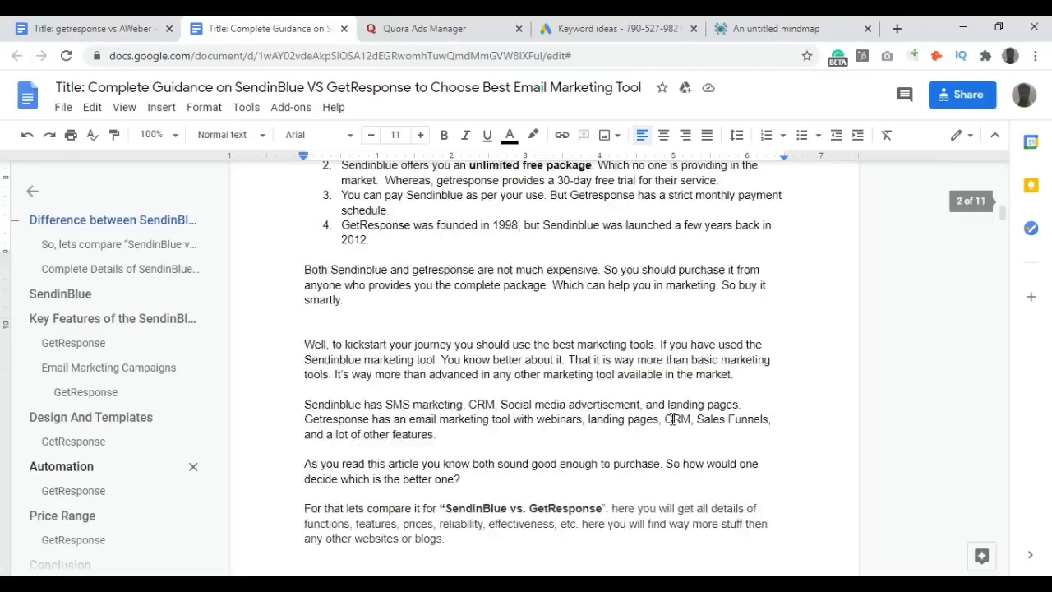
scroll(791, 369, "up", 20)
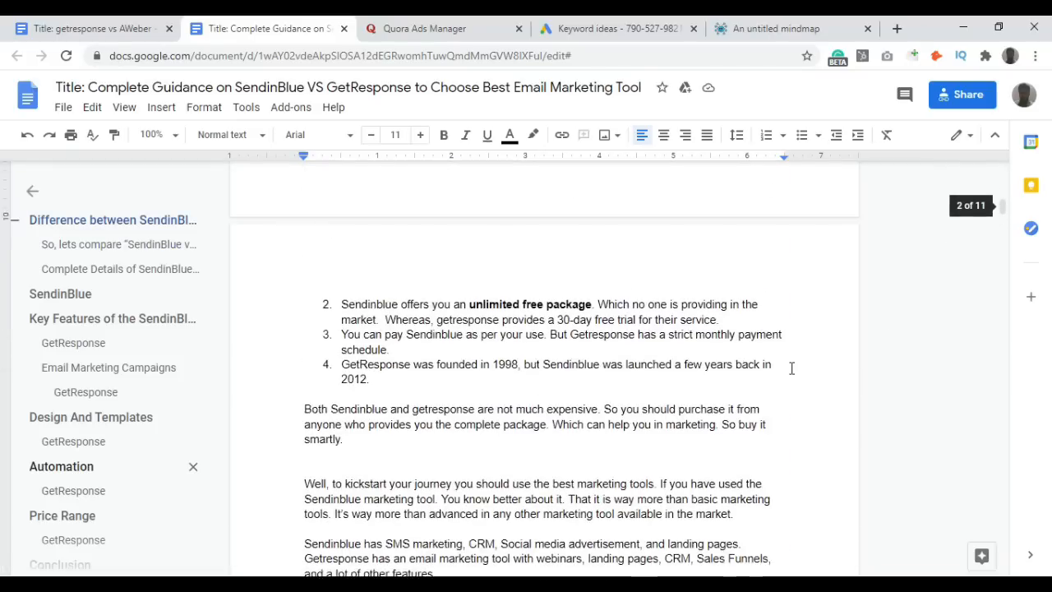
Switch to Quora Ads Manager and start a new campaign with the Traffic objective.
left_click(457, 22)
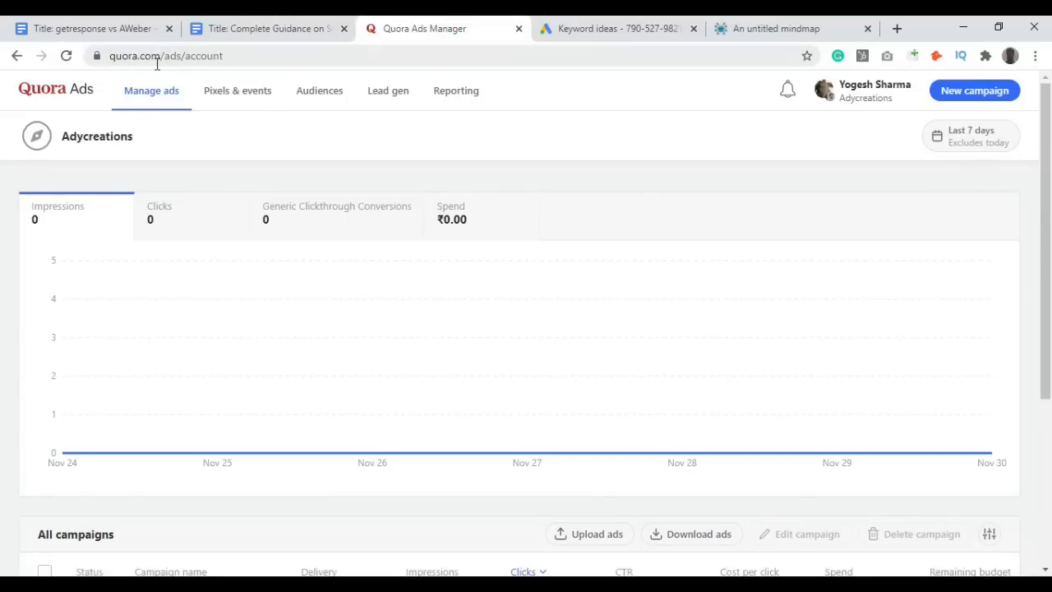
left_click(972, 105)
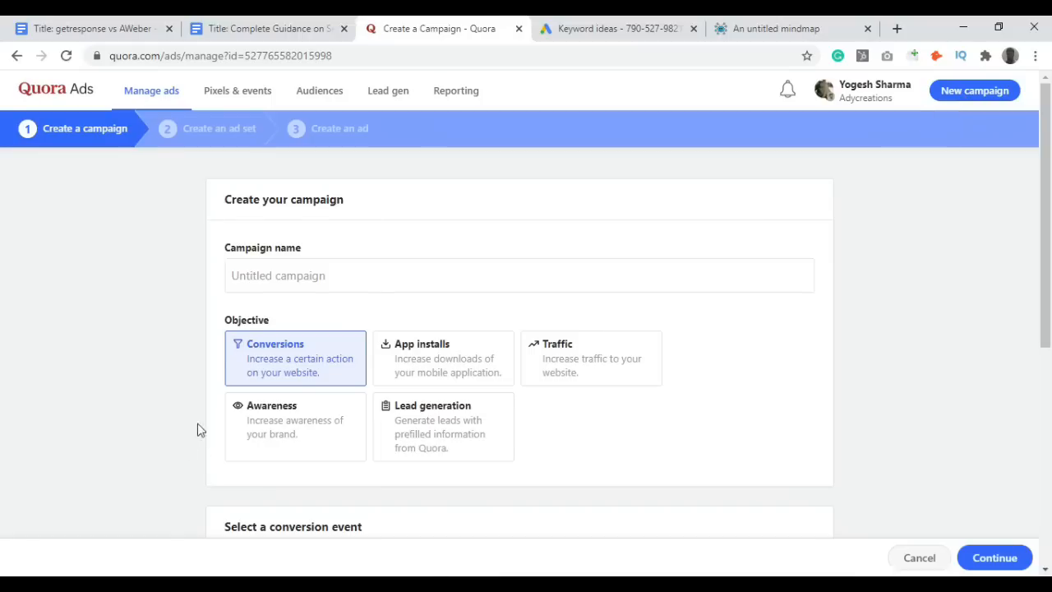
left_click(594, 368)
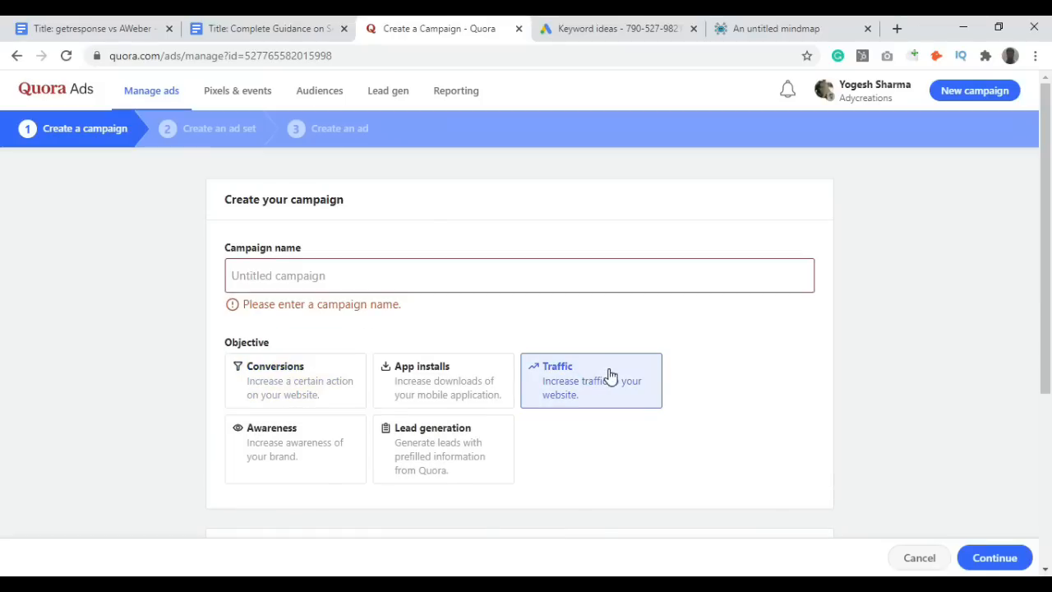
Fill in the campaign name from the saved entry "Email Marketing Services - Getresposne Vs Aweber - USA UK India Canada".
left_click(284, 279)
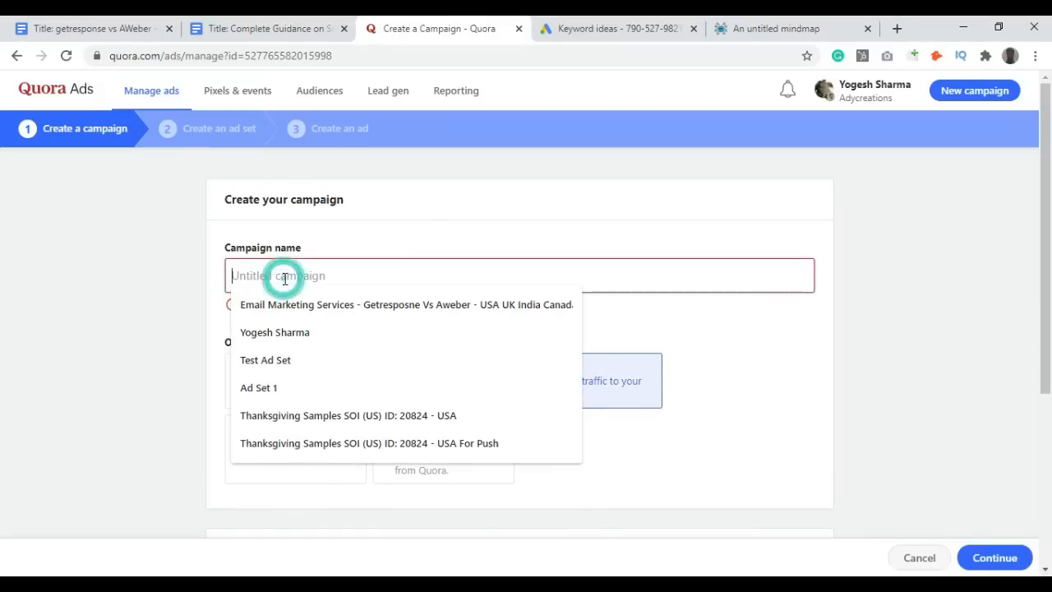
type("Email Marke")
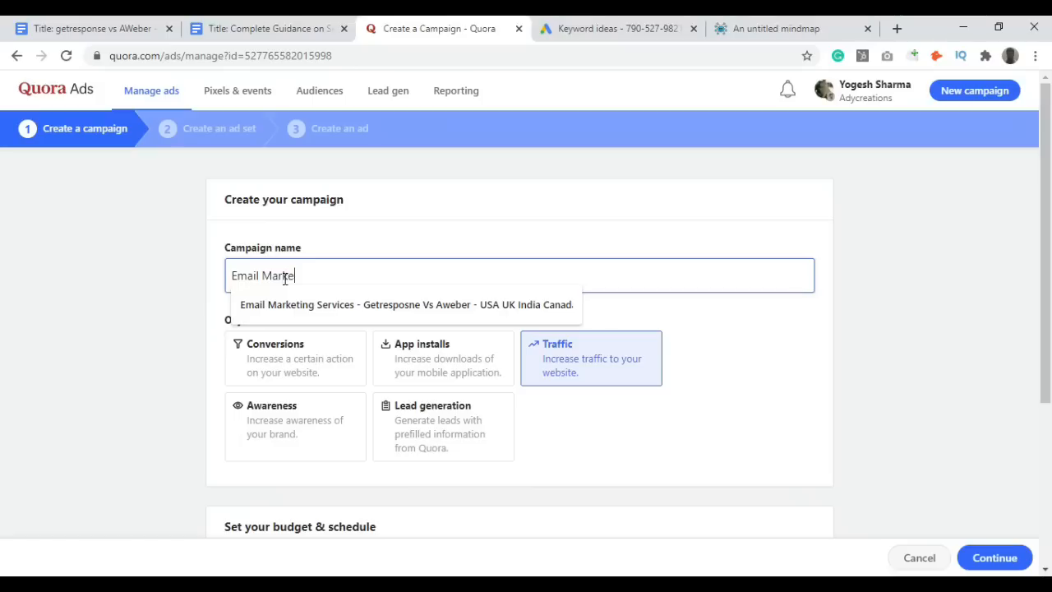
type("ting")
key("Down")
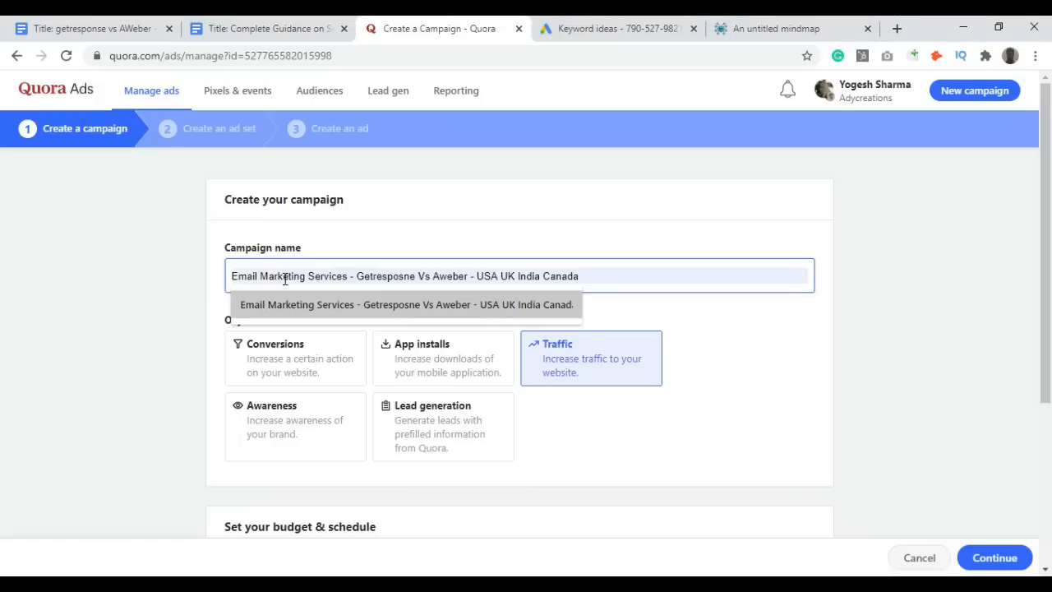
key("Up")
key("Down")
key("Return")
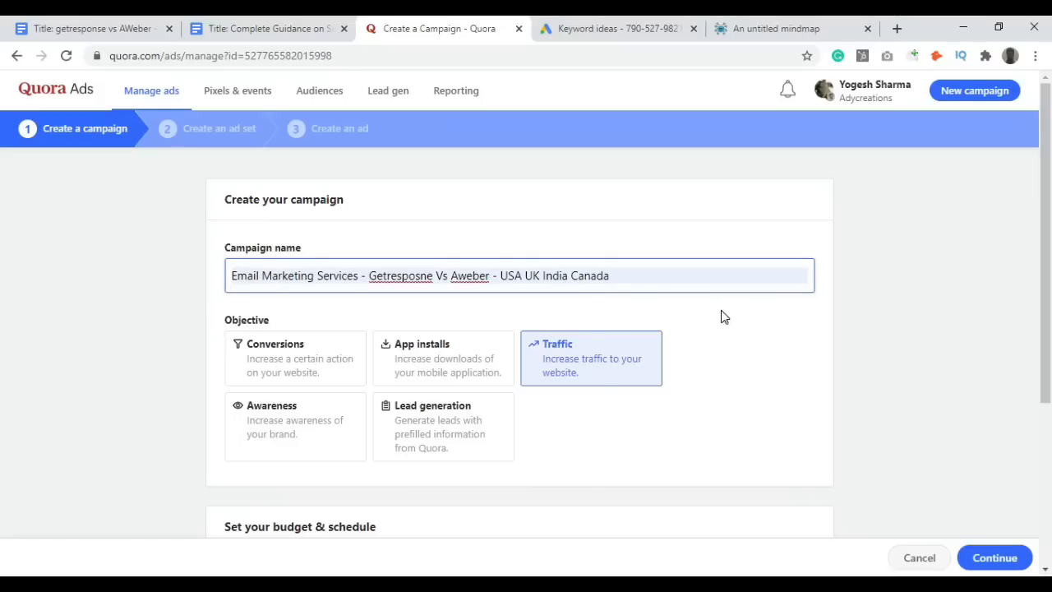
Edit the campaign name to read "Email Marketing Services - Getresposne Vs Sendinblue - USA".
key("BackSpace")
key("BackSpace")
key("BackSpace")
key("BackSpace")
key("BackSpace")
key("BackSpace")
key("BackSpace")
key("BackSpace")
key("BackSpace")
key("BackSpace")
key("BackSpace")
key("BackSpace")
key("BackSpace")
key("BackSpace")
key("BackSpace")
key("BackSpace")
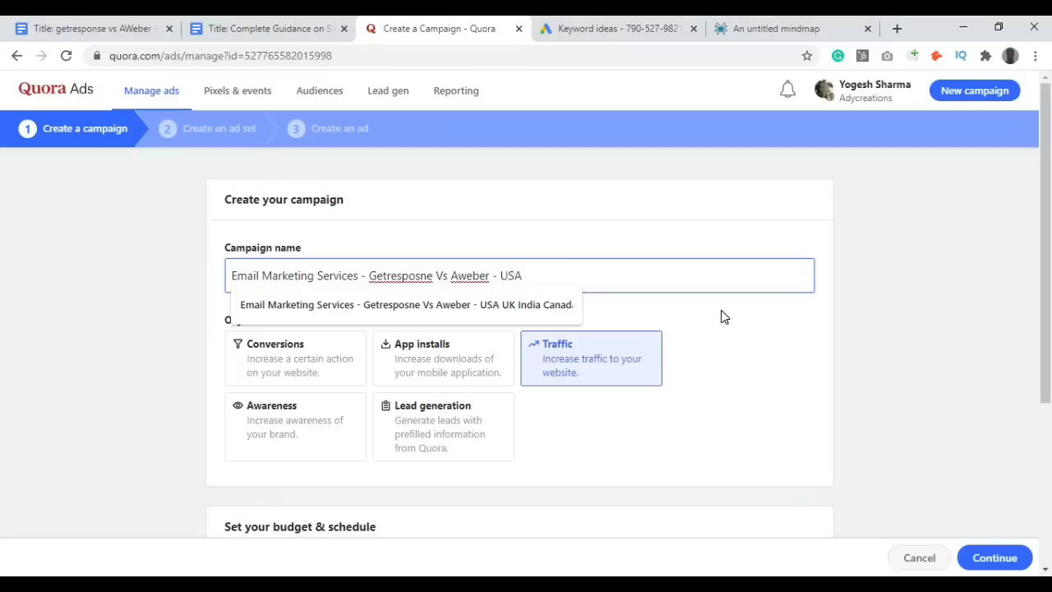
key("Left")
key("Left")
key("Left")
key("Left")
key("BackSpace")
key("BackSpace")
key("BackSpace")
key("BackSpace")
key("BackSpace")
key("BackSpace")
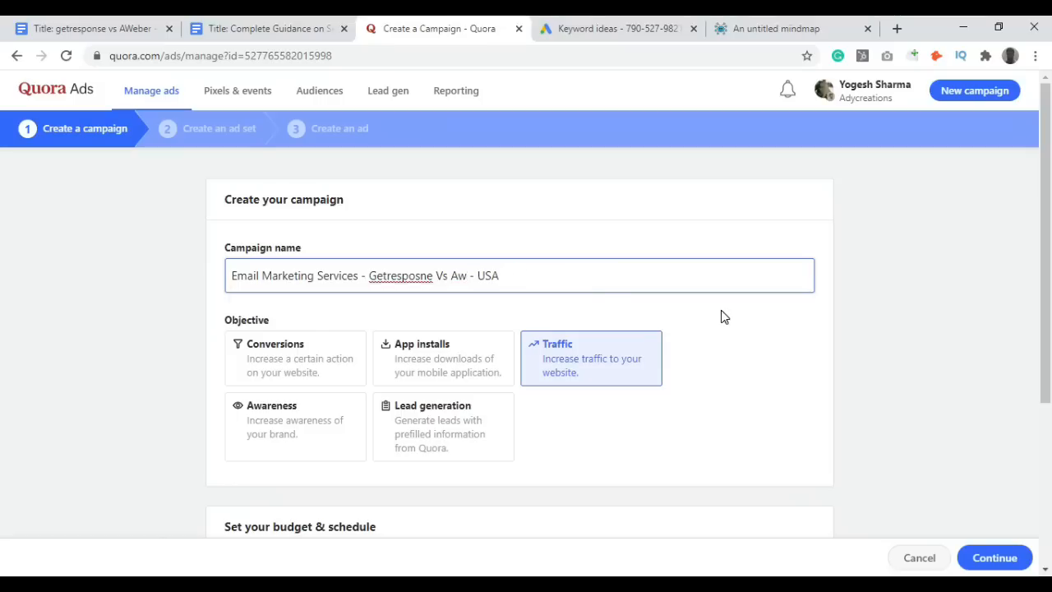
type("Sendinblue")
Set the campaign's daily maximum budget to ₹400 and continue to the ad set.
scroll(783, 291, "down", 1)
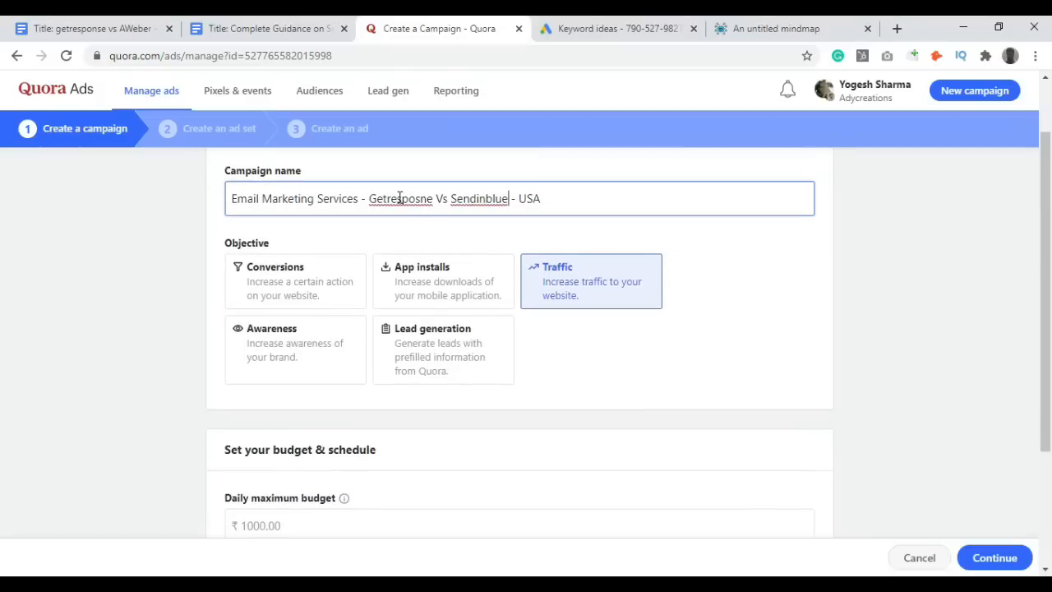
scroll(764, 272, "down", 2)
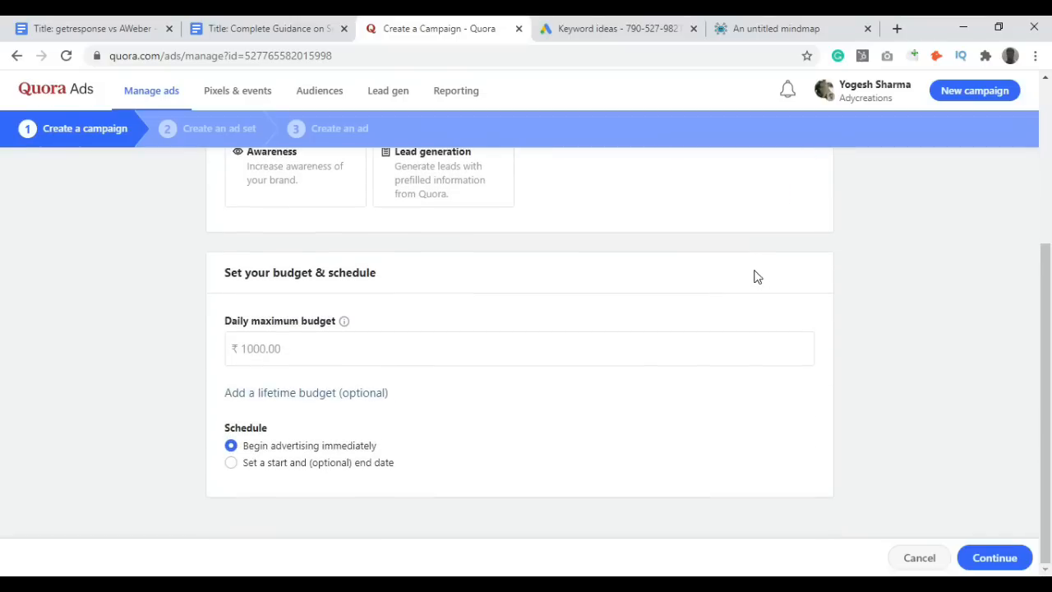
left_click(259, 348)
type("1000")
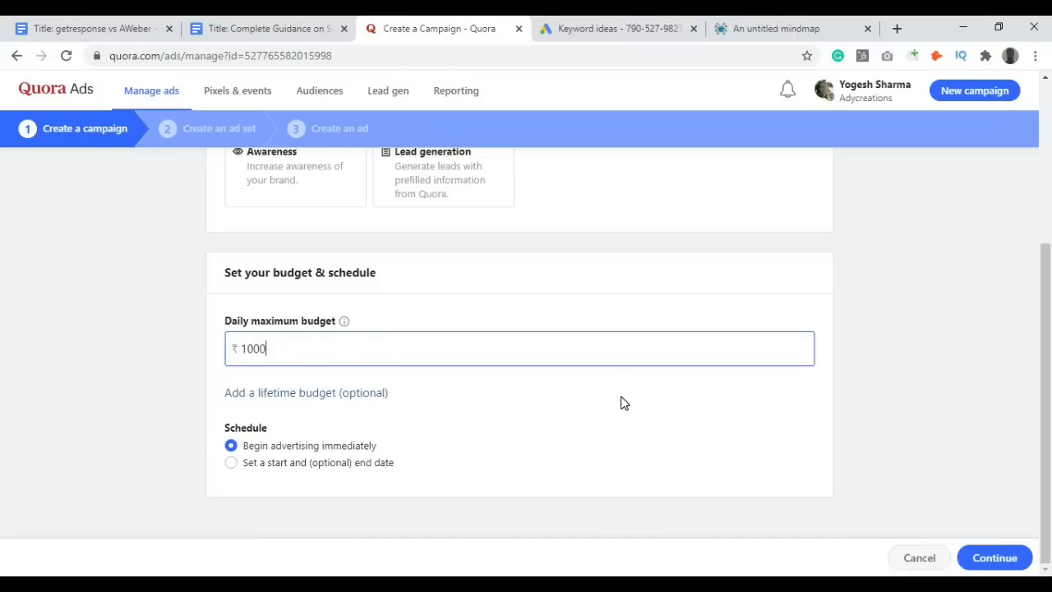
double_click(277, 346)
type("400")
left_click(601, 460)
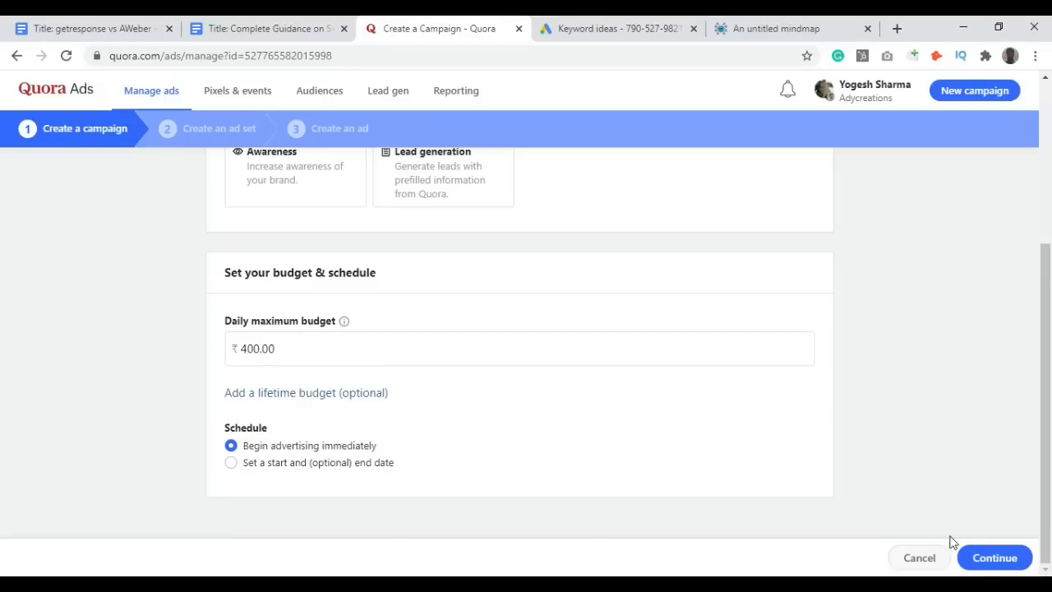
left_click(991, 559)
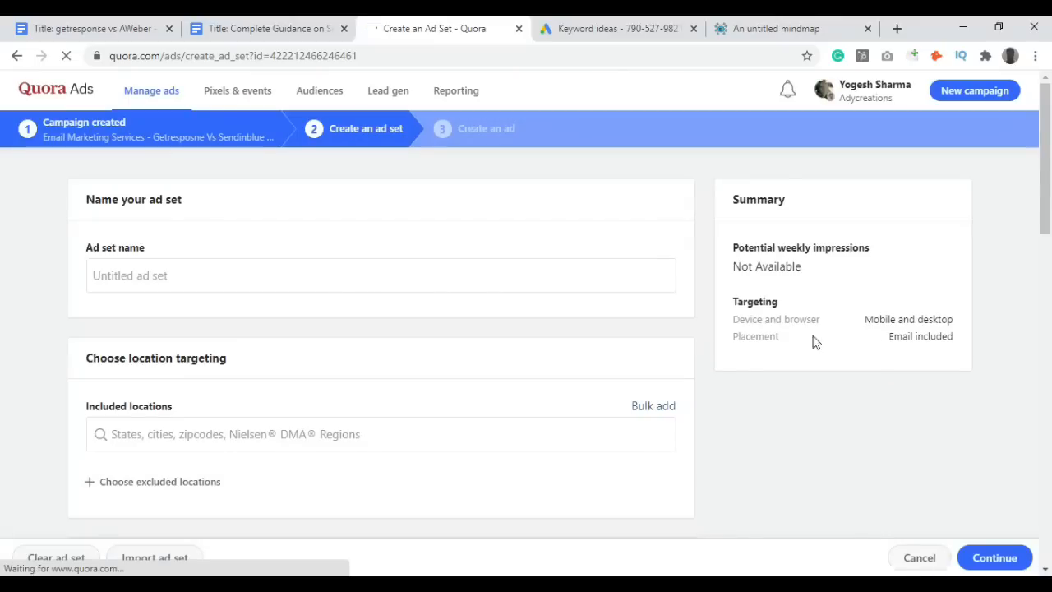
Name the ad set "Email Marketing Services - Getresposne Vs Sendinblue - USA", adapting the saved Aweber entry.
scroll(97, 232, "down", 1)
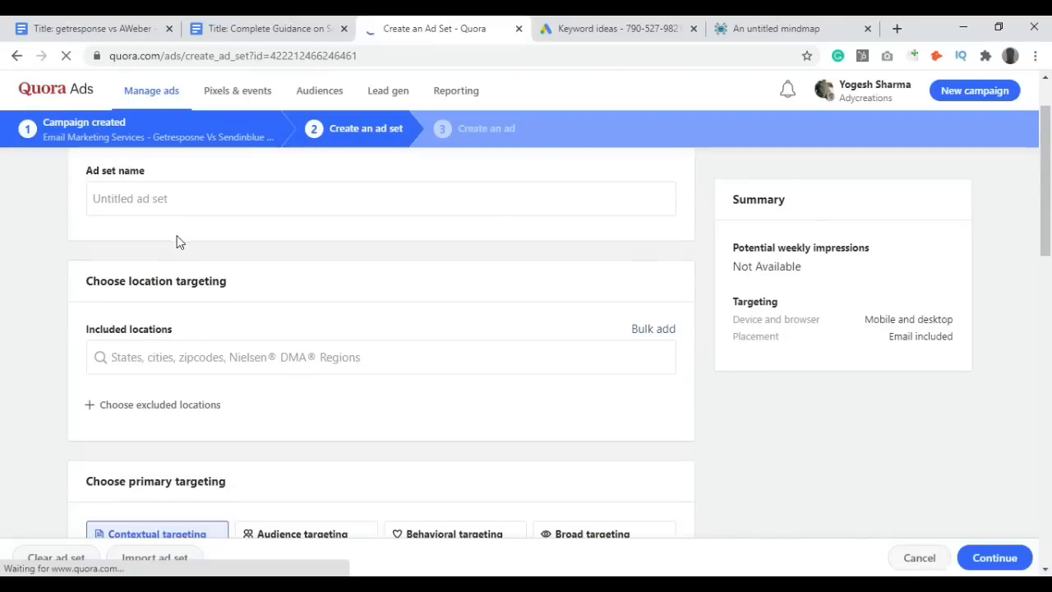
left_click(142, 202)
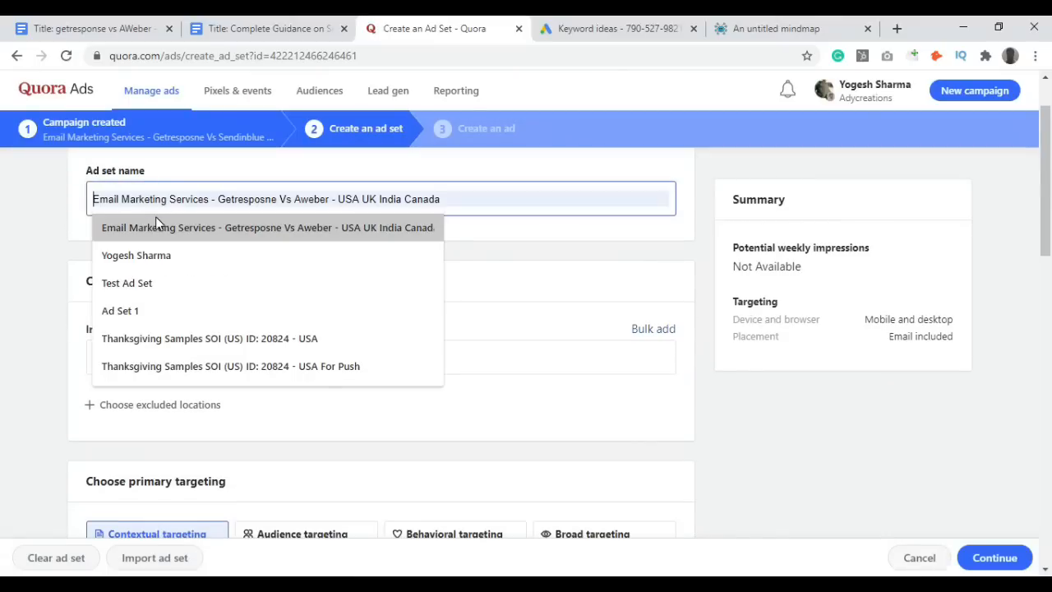
left_click(156, 221)
double_click(315, 200)
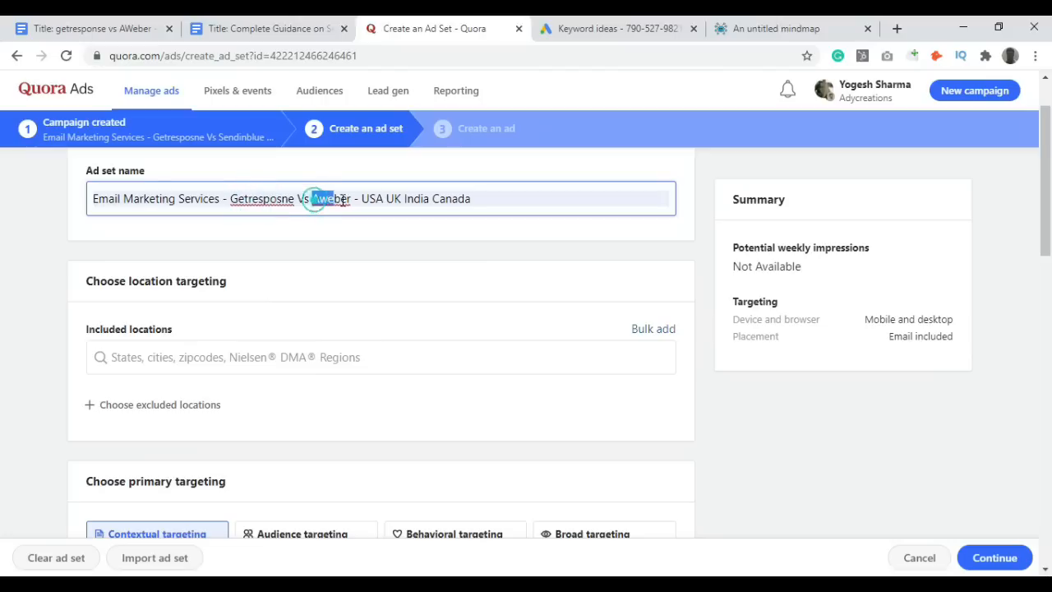
type("Sendinblue")
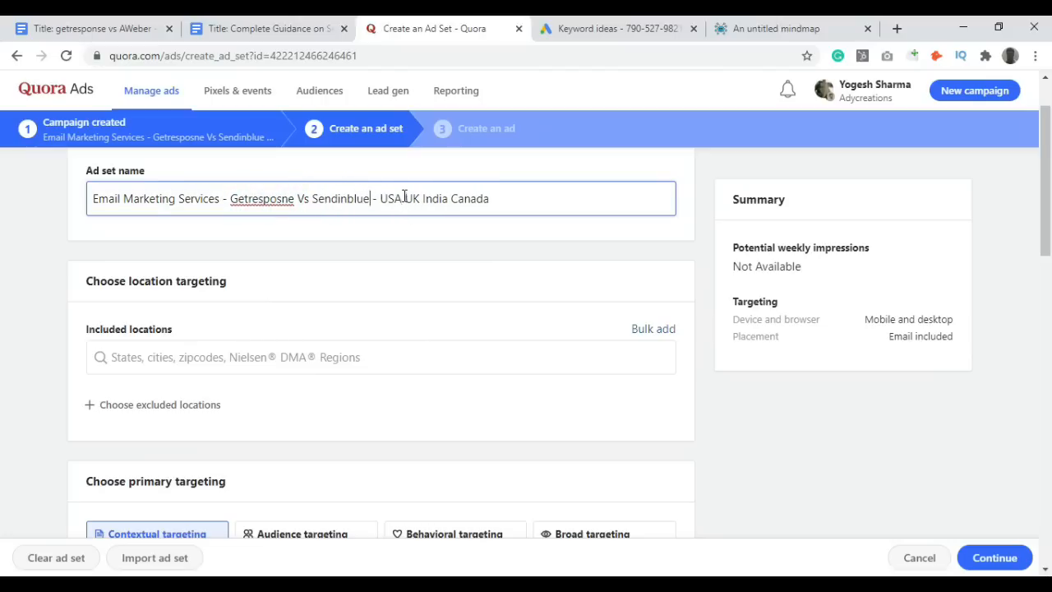
left_click_drag(405, 197, 611, 193)
key("BackSpace")
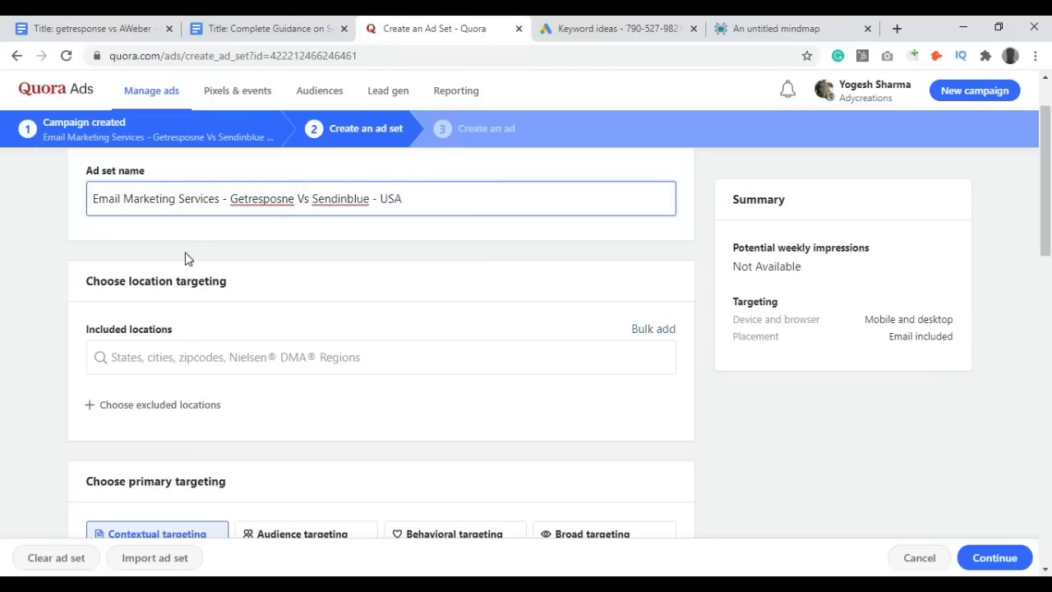
left_click(190, 211)
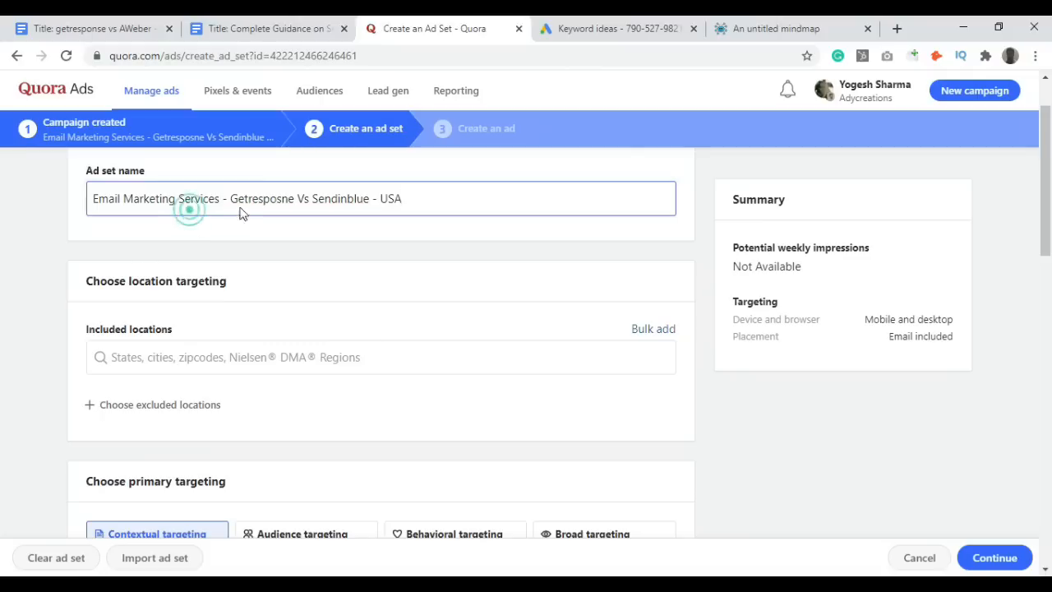
left_click(354, 200)
double_click(390, 198)
left_click(457, 199)
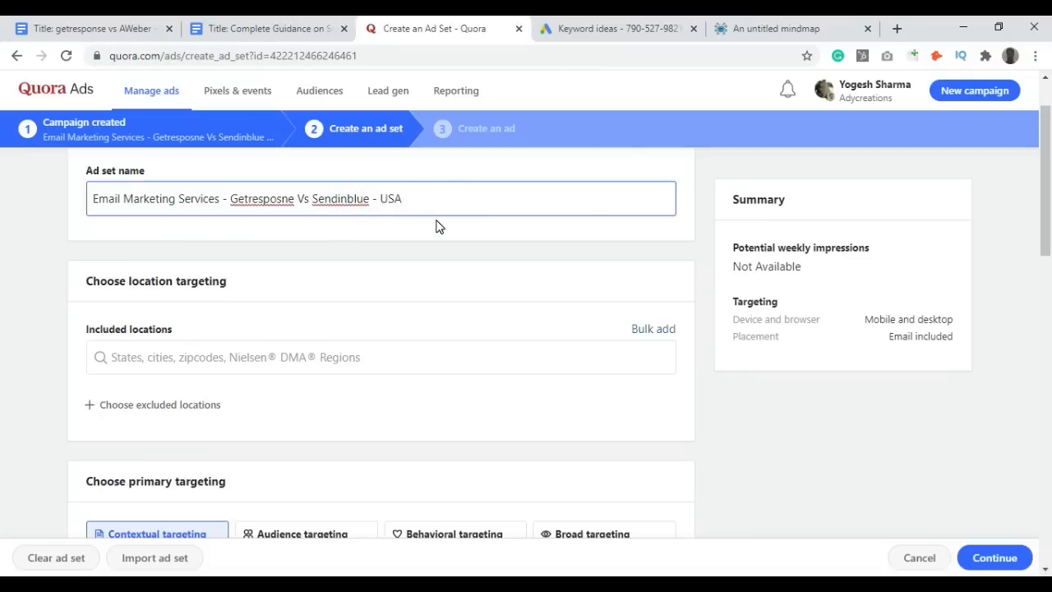
Add the country United States to the ad set's included locations.
scroll(436, 227, "down", 1)
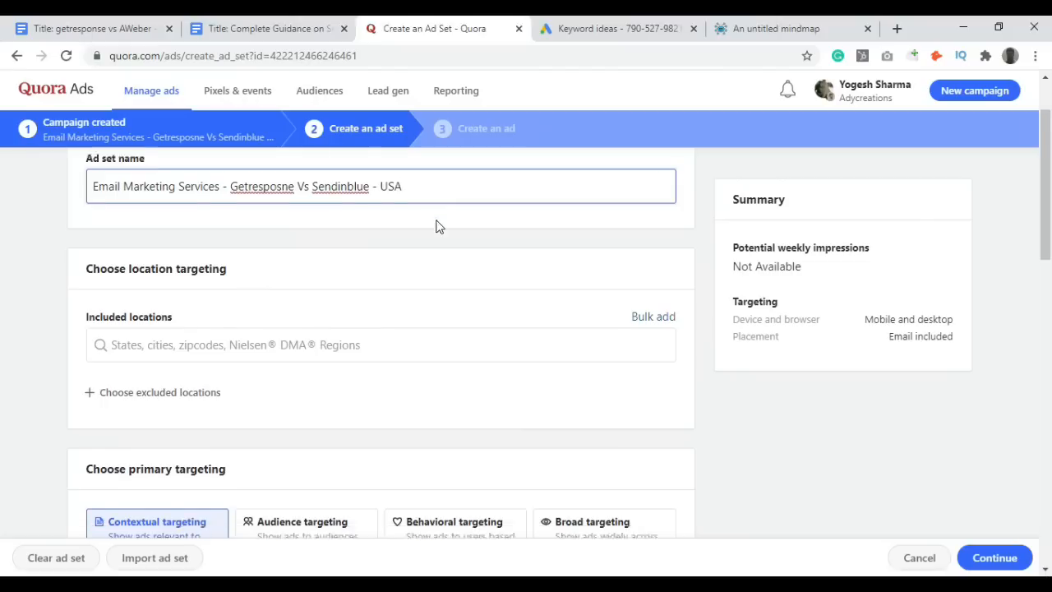
left_click(147, 281)
left_click(146, 281)
type("u")
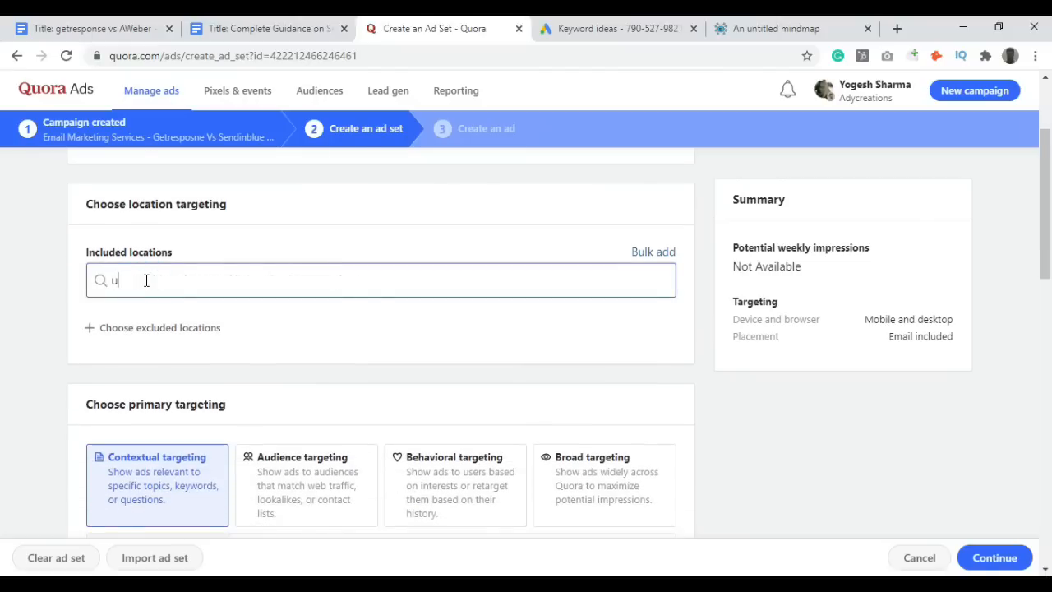
type("nited stated")
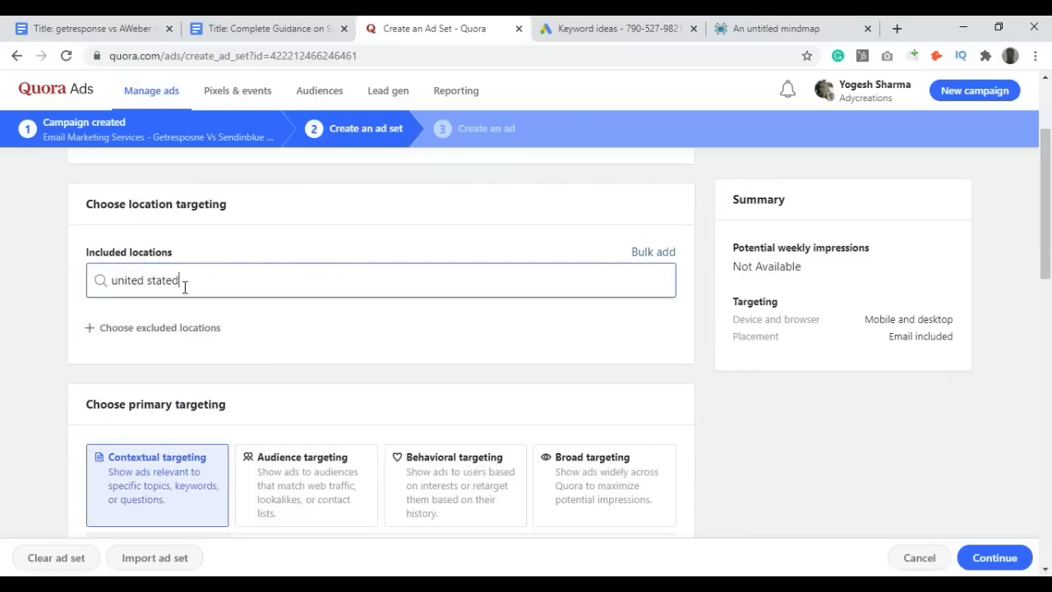
key("BackSpace")
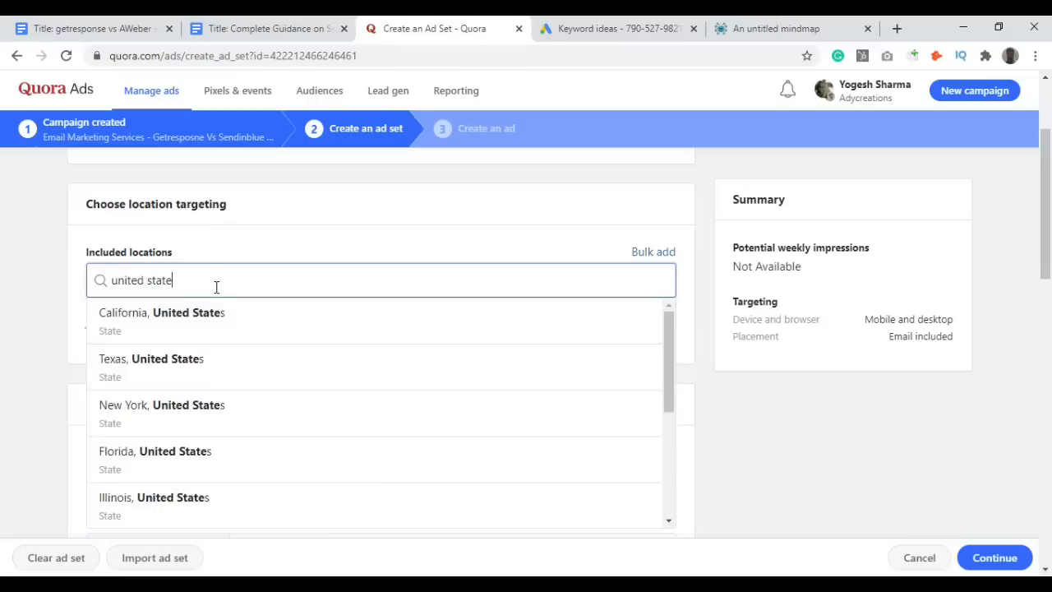
key("BackSpace")
key("BackSpace")
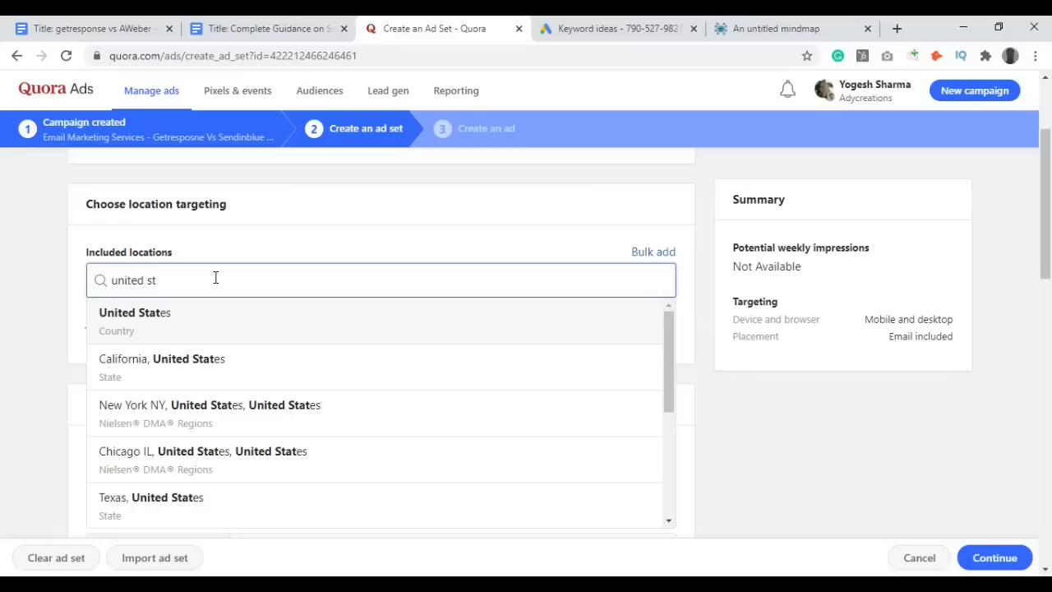
left_click(160, 329)
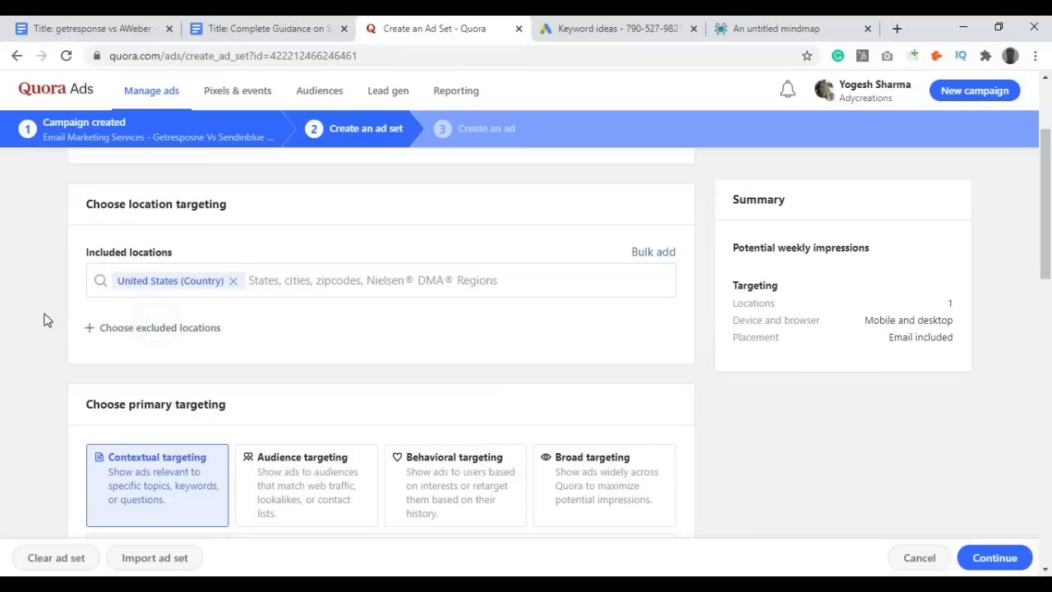
Copy the keyword "sendinblue" from the Google Ads keyword ideas and add Sendinblue to the Quora ad set's targeted topics.
scroll(58, 309, "down", 2)
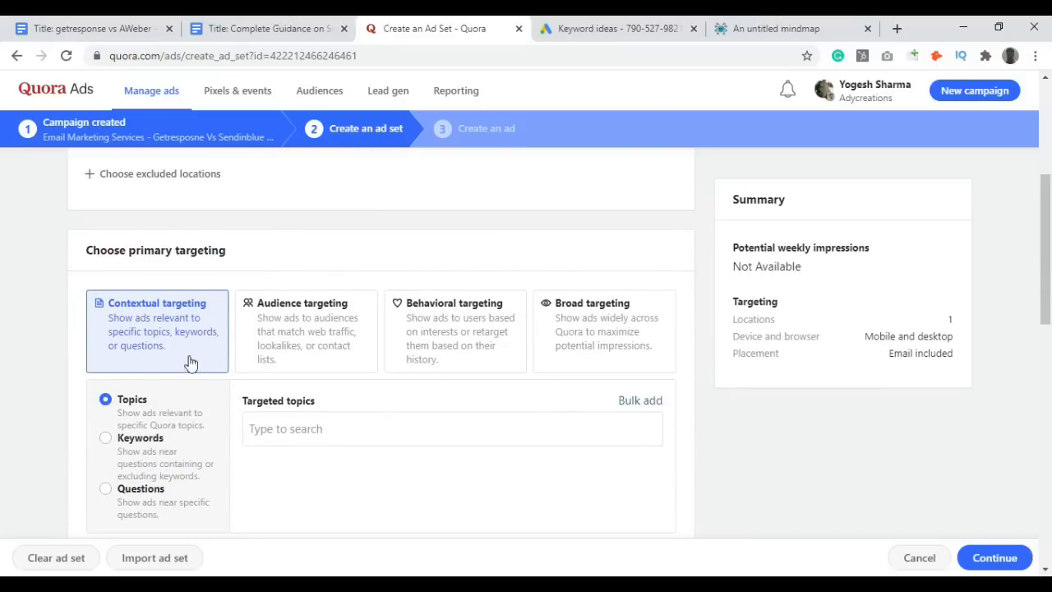
scroll(154, 320, "down", 2)
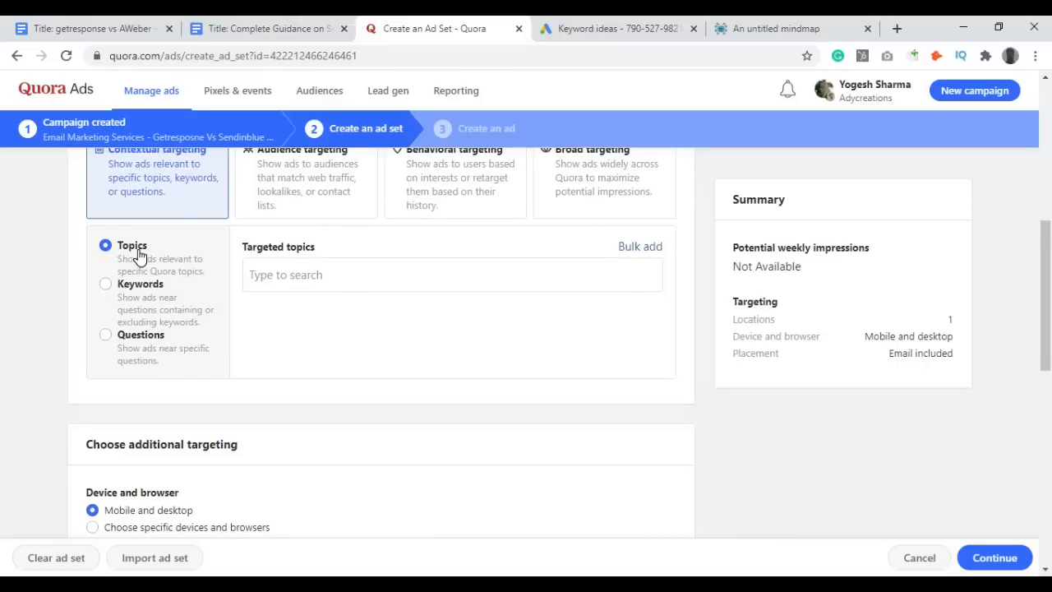
left_click(616, 25)
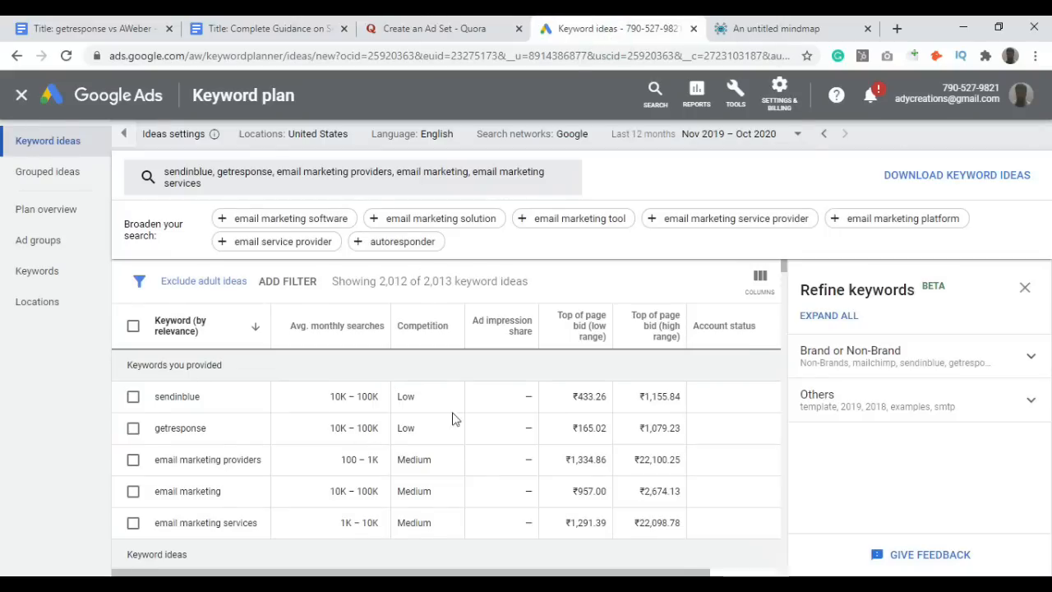
mouse_move(203, 399)
left_mouse_down()
mouse_move(159, 403)
mouse_move(160, 376)
mouse_move(182, 418)
mouse_move(201, 397)
left_mouse_up()
key("ctrl+c")
left_click(174, 398)
left_click(460, 31)
left_click(280, 274)
key("ctrl+v")
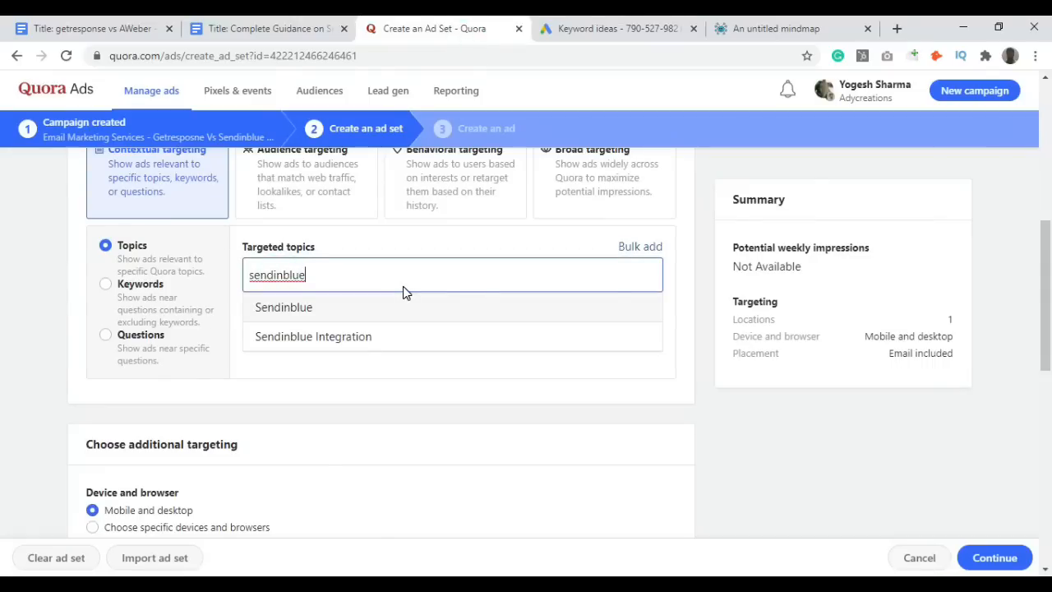
key("Return")
Copy "getresponse" from the Google Ads keyword ideas and add GetResponse to the Quora ad set's targeted topics.
left_click(608, 28)
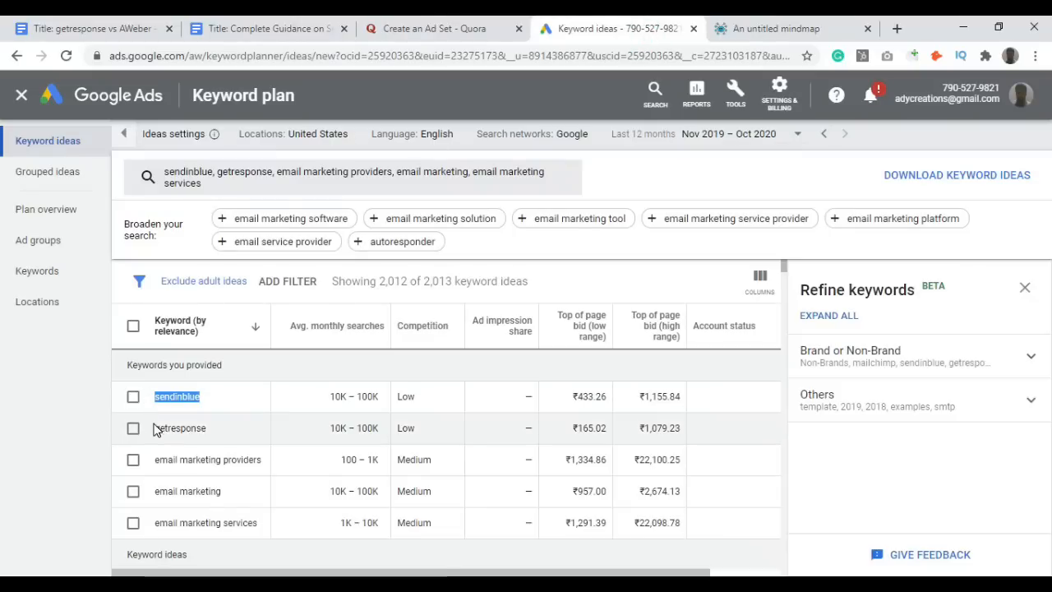
left_click_drag(155, 430, 206, 442)
key("ctrl+c")
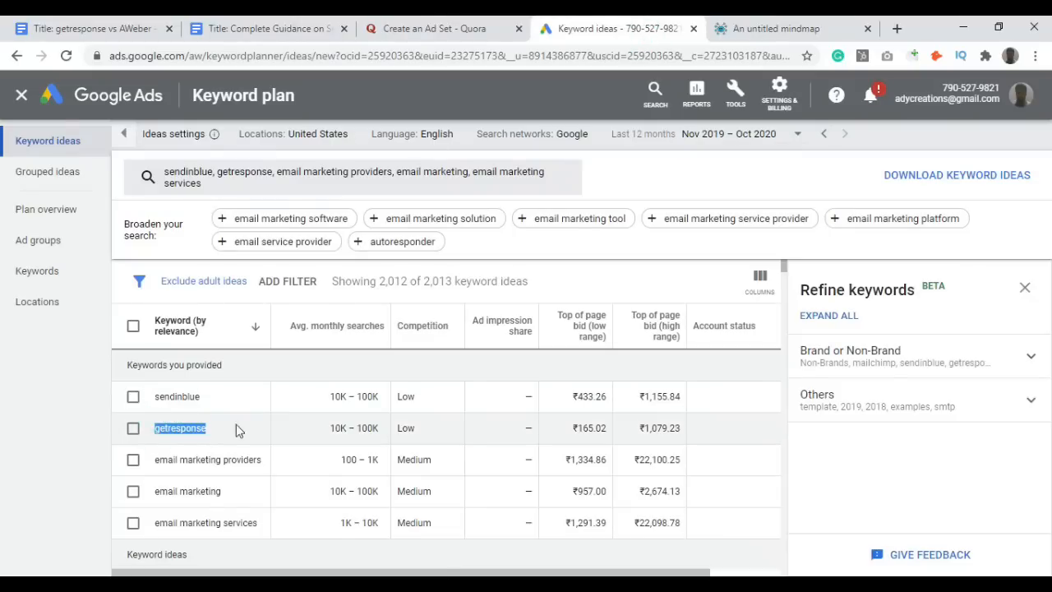
left_click(436, 28)
key("ctrl+v")
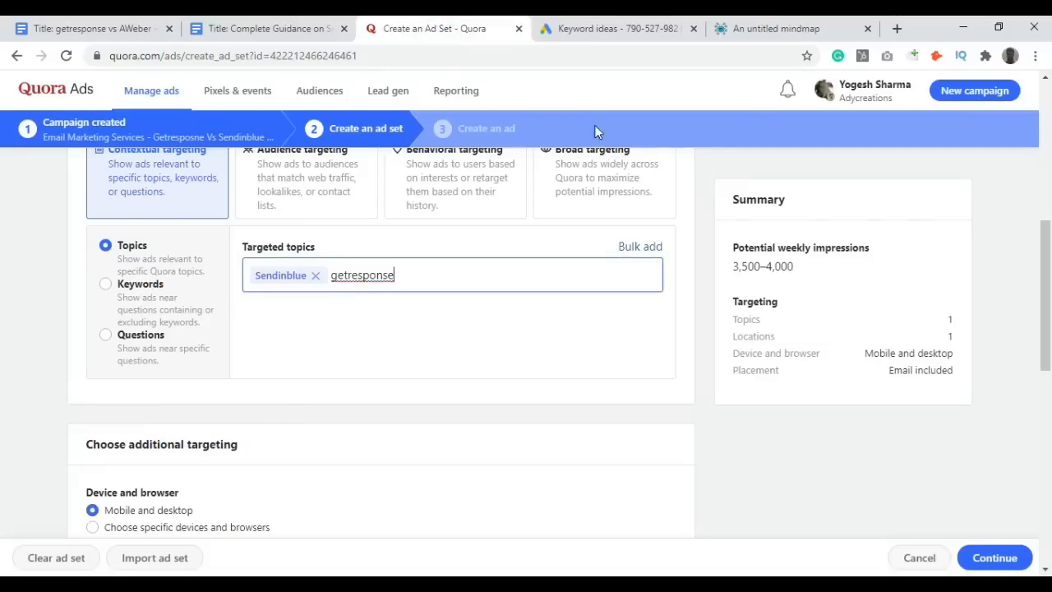
key("Return")
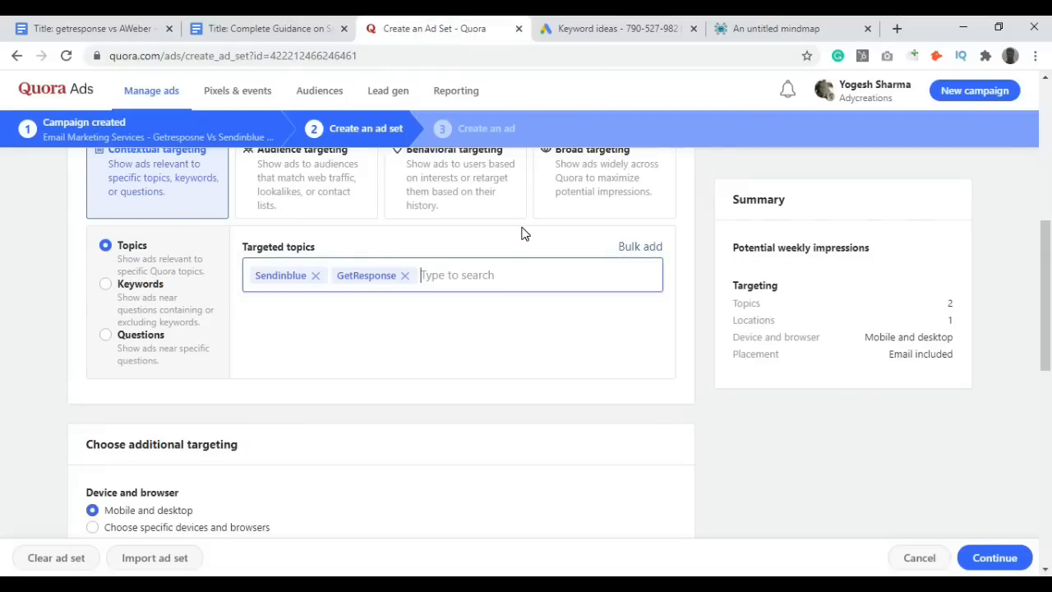
Look up "email marketing providers" from the Google Ads keyword ideas in Quora's topic targeting and add the topic Email Service Providers.
left_click(608, 28)
left_click_drag(261, 459, 155, 460)
key("ctrl+c")
left_click(460, 28)
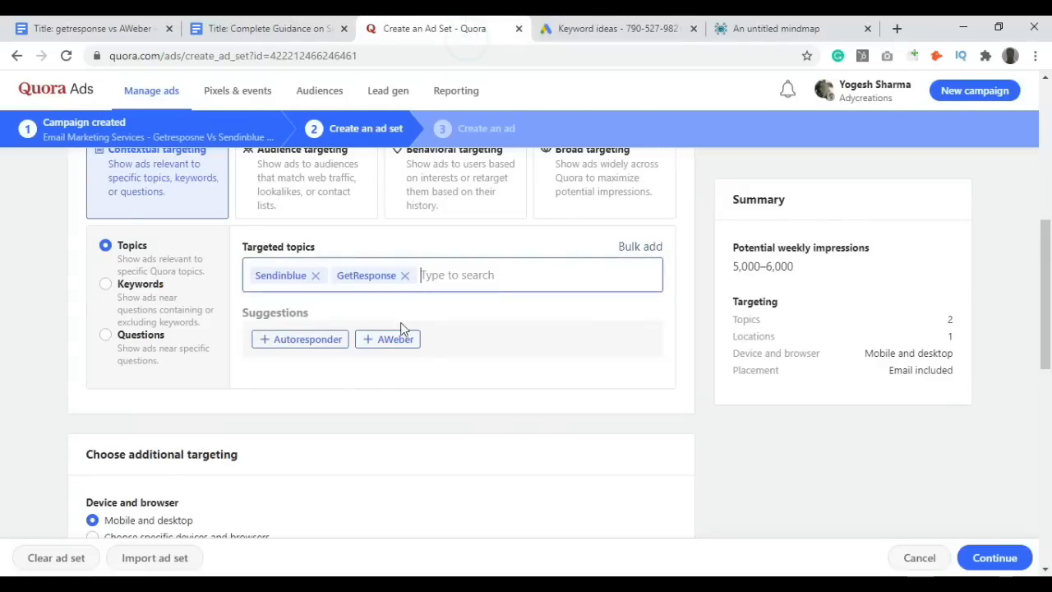
key("ctrl+v")
left_click(559, 340)
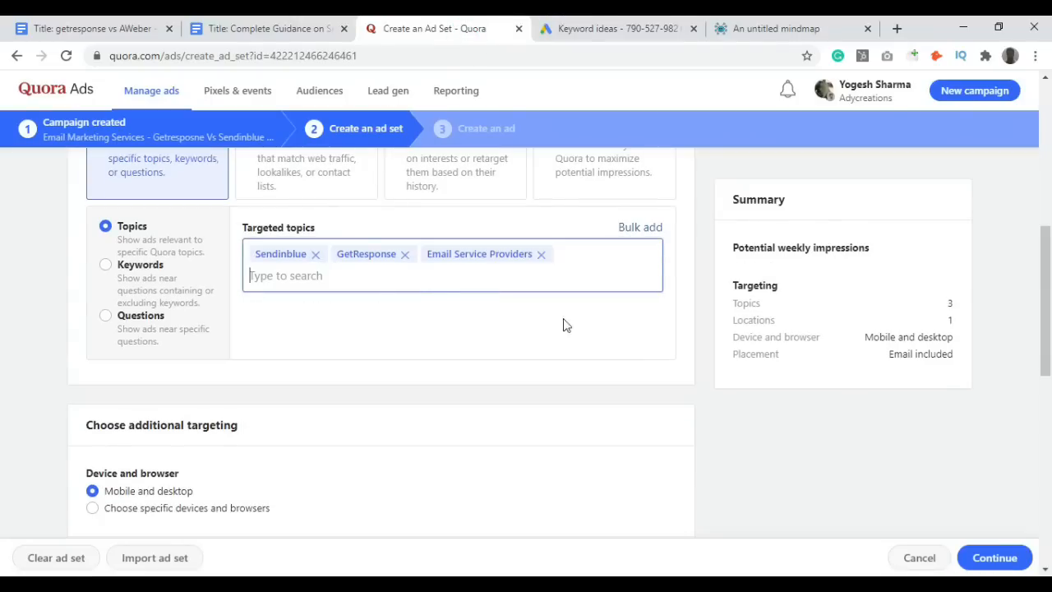
Copy "email marketing" from the Google Ads keyword ideas and add Email Marketing to the Quora ad set's targeted topics.
left_click(608, 28)
left_click_drag(222, 491, 157, 492)
key("ctrl+c")
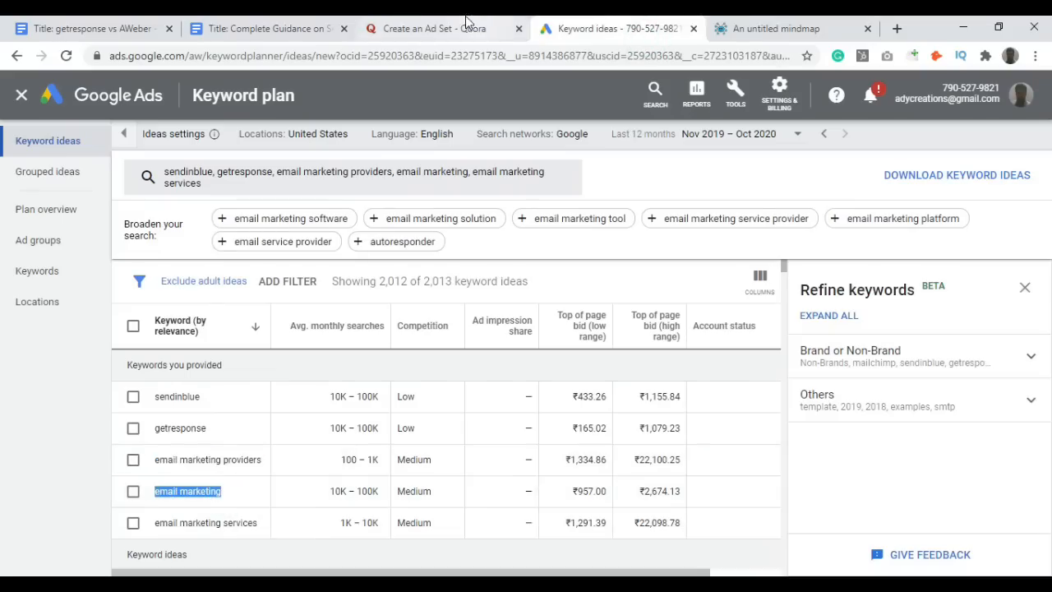
left_click(461, 28)
key("ctrl+v")
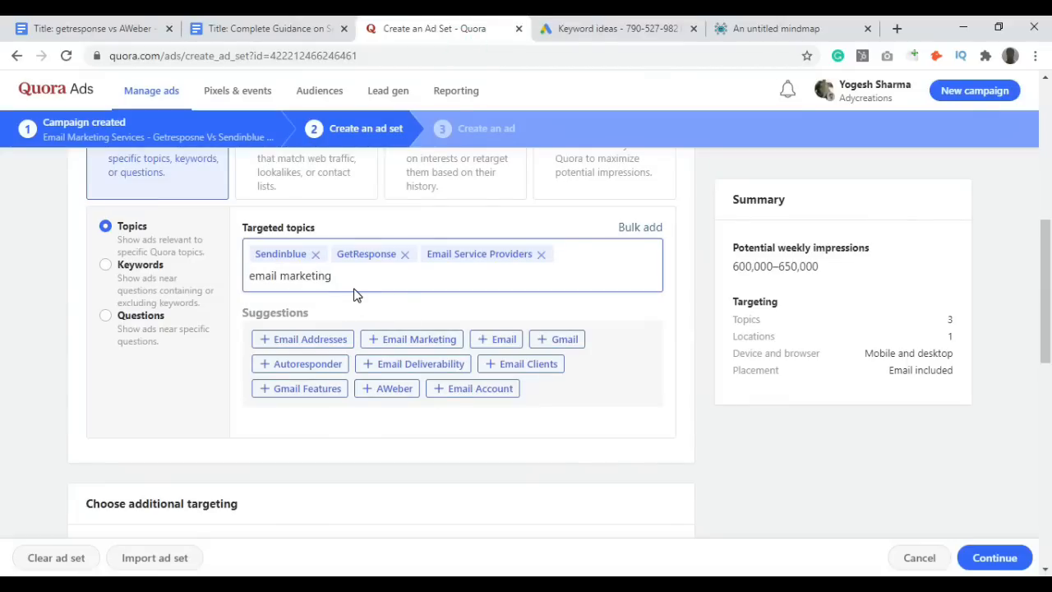
left_click(354, 300)
Look up Google Ads' "email marketing services" in Quora's topic targeting, adding Bulk Email Marketing Services and the suggested topic Autoresponder.
left_click(609, 28)
left_click_drag(258, 526, 162, 528)
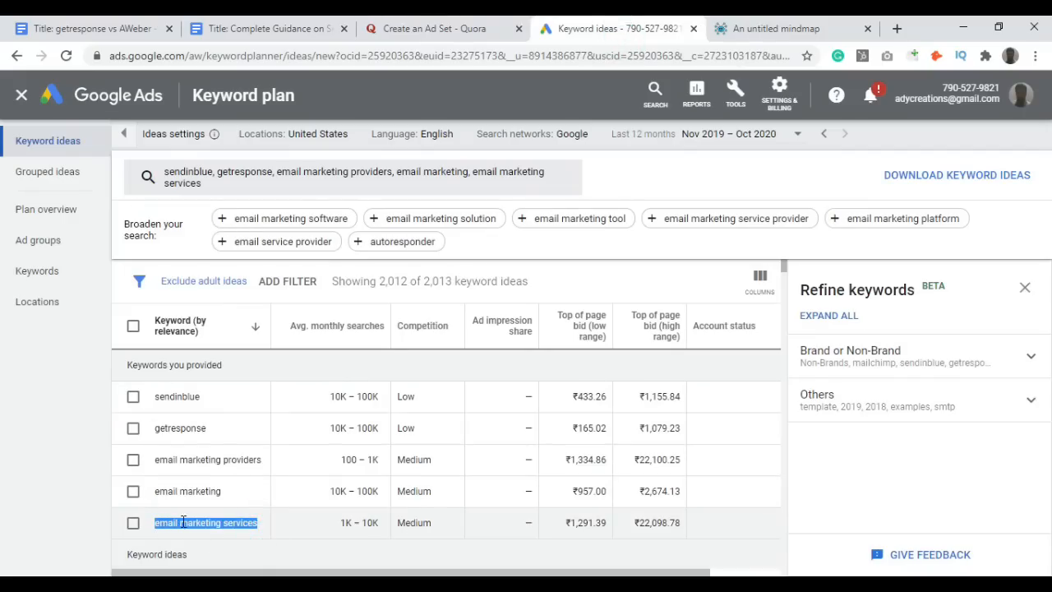
key("ctrl+c")
left_click(460, 28)
left_click(382, 254)
key("ctrl+v")
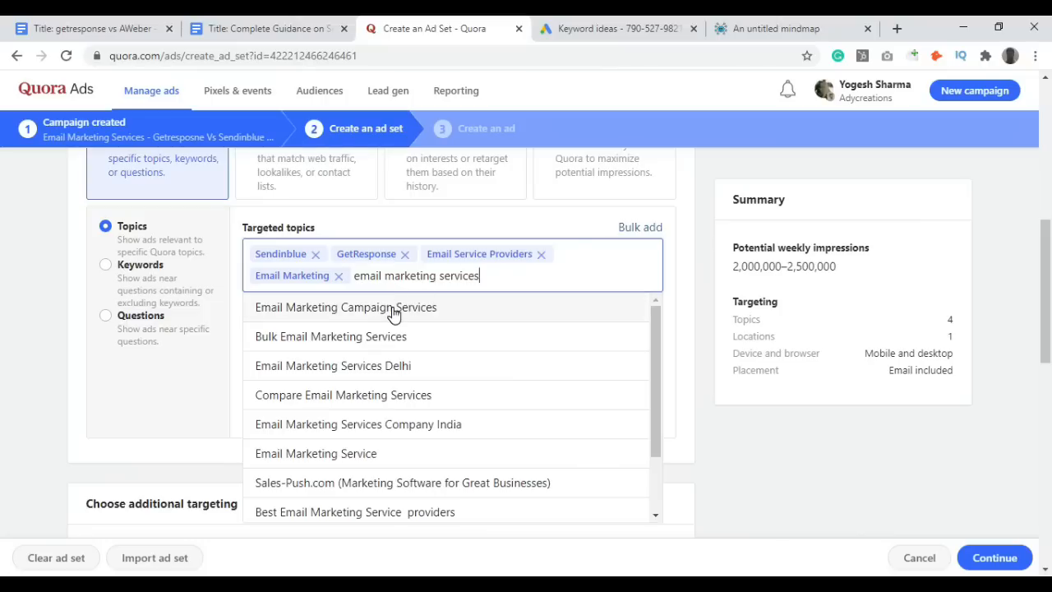
left_click(315, 341)
left_click(536, 276)
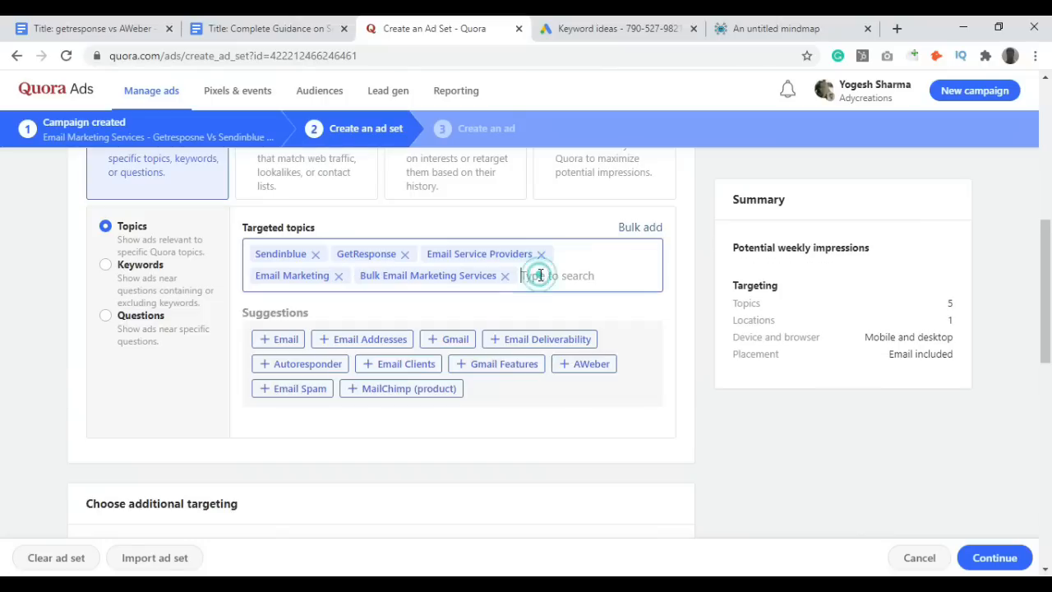
left_click(299, 364)
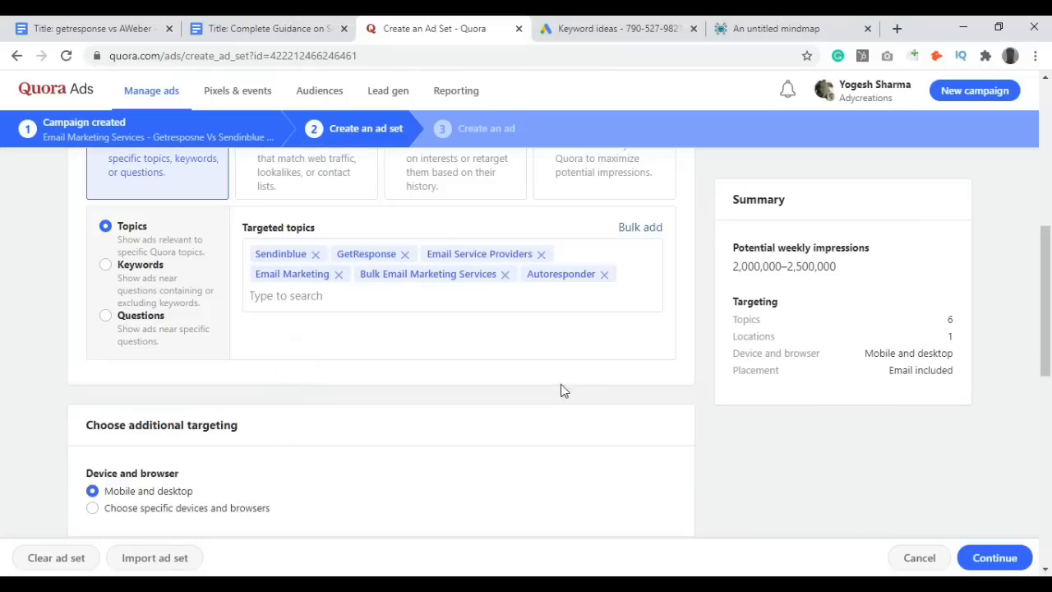
Copy the targeted topics into the Google Ads Keyword Planner search and remove the pasted Email Marketing and Email Service Providers entries.
left_click_drag(360, 276, 496, 284)
left_click(496, 285)
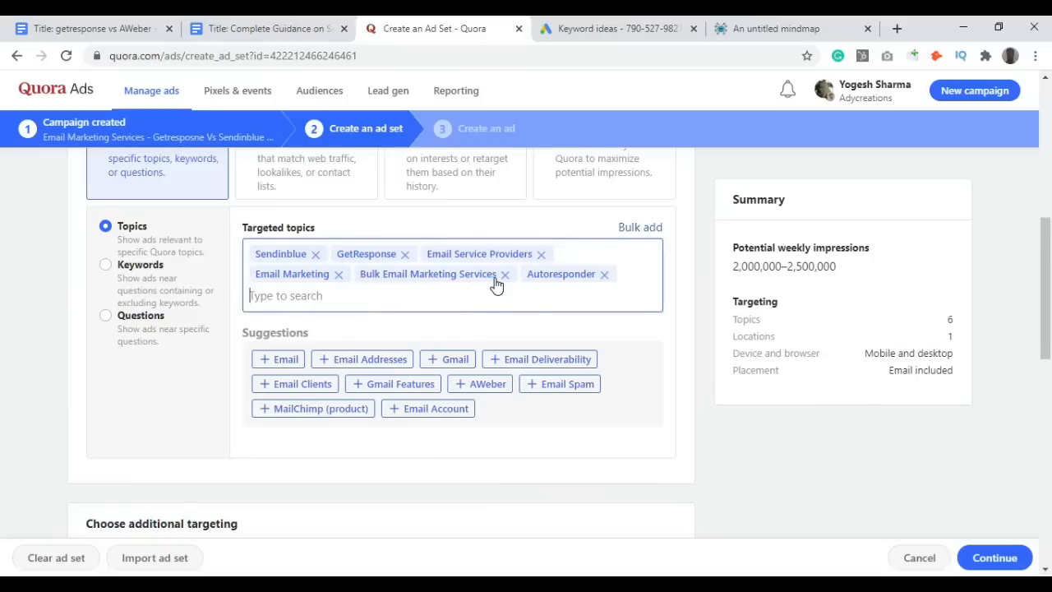
key("ctrl+c")
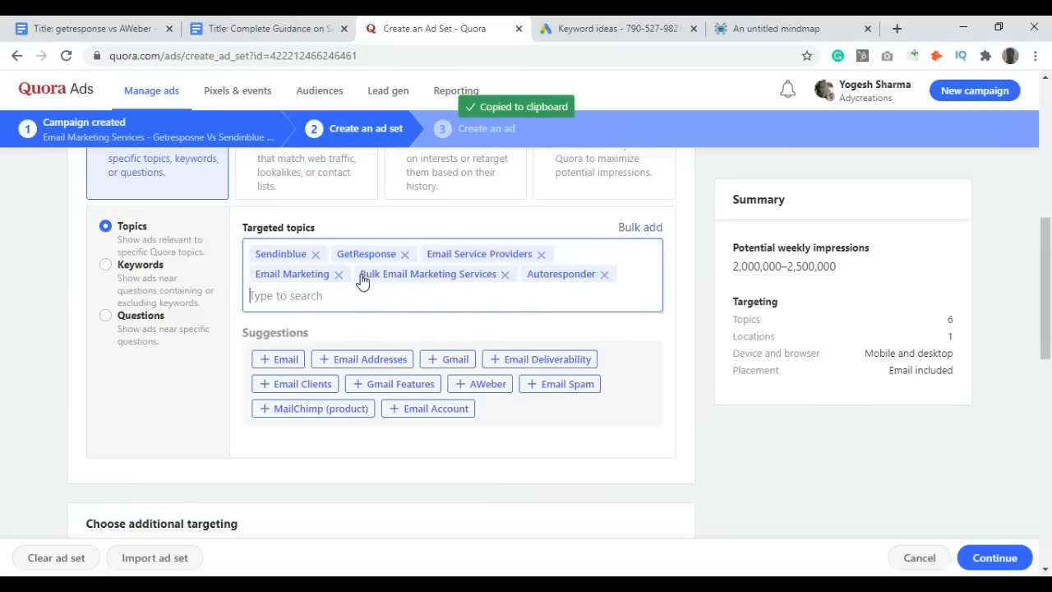
key("ctrl+Tab")
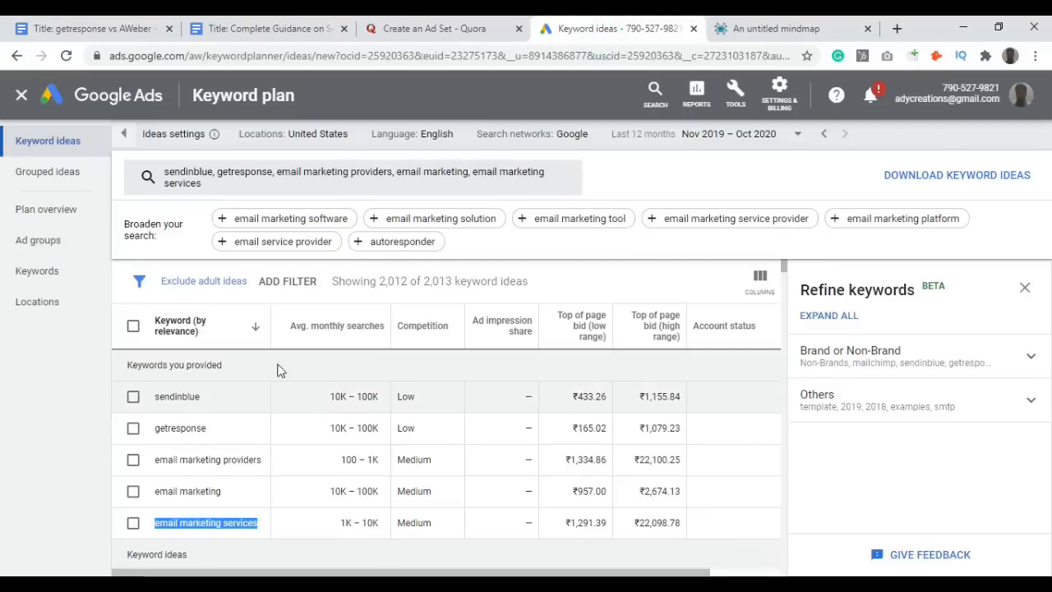
left_click(461, 244)
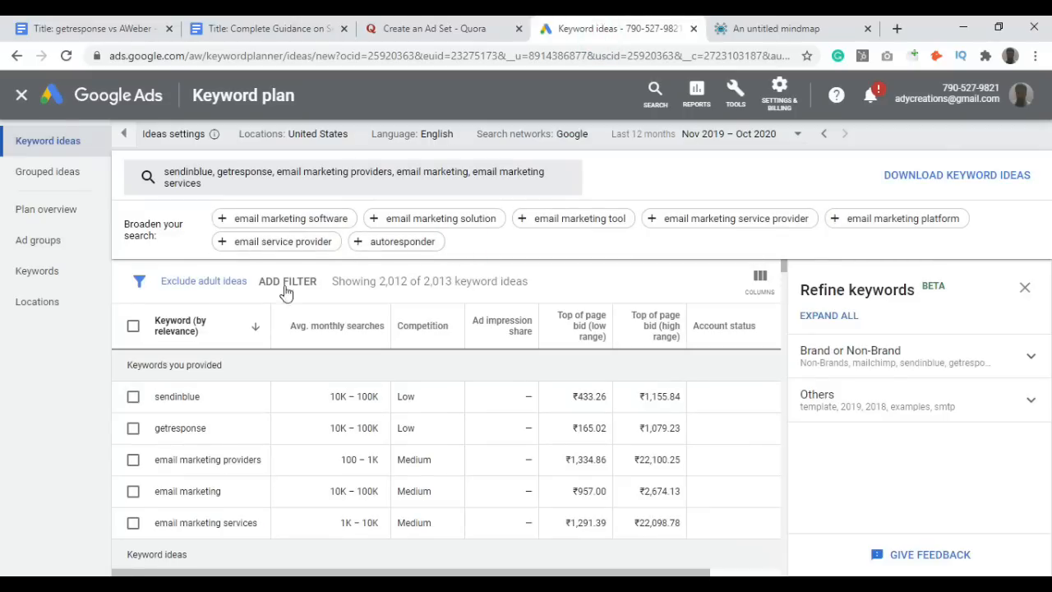
left_click(358, 183)
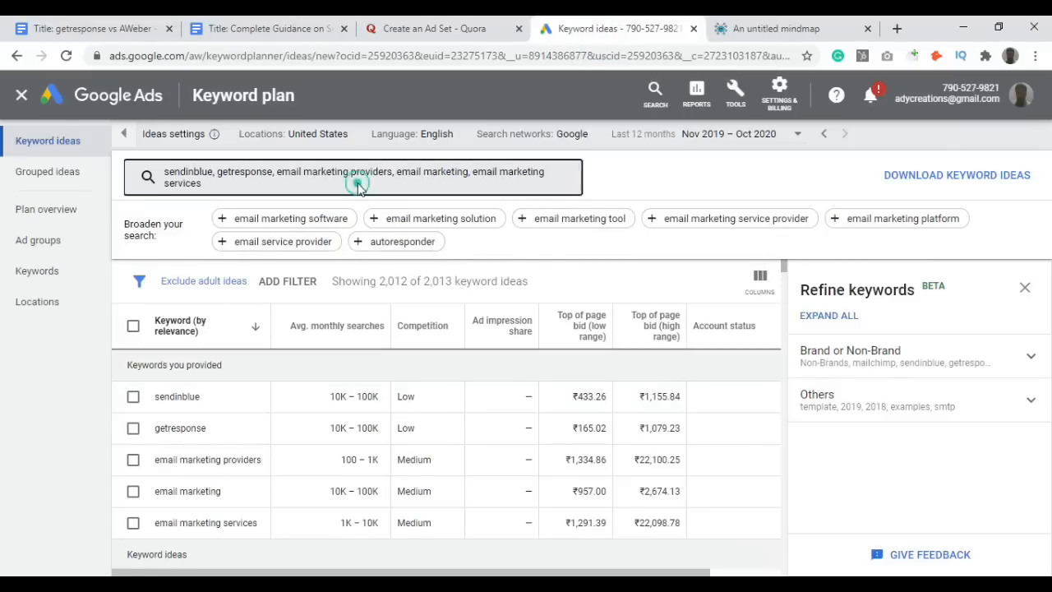
key("ctrl+v")
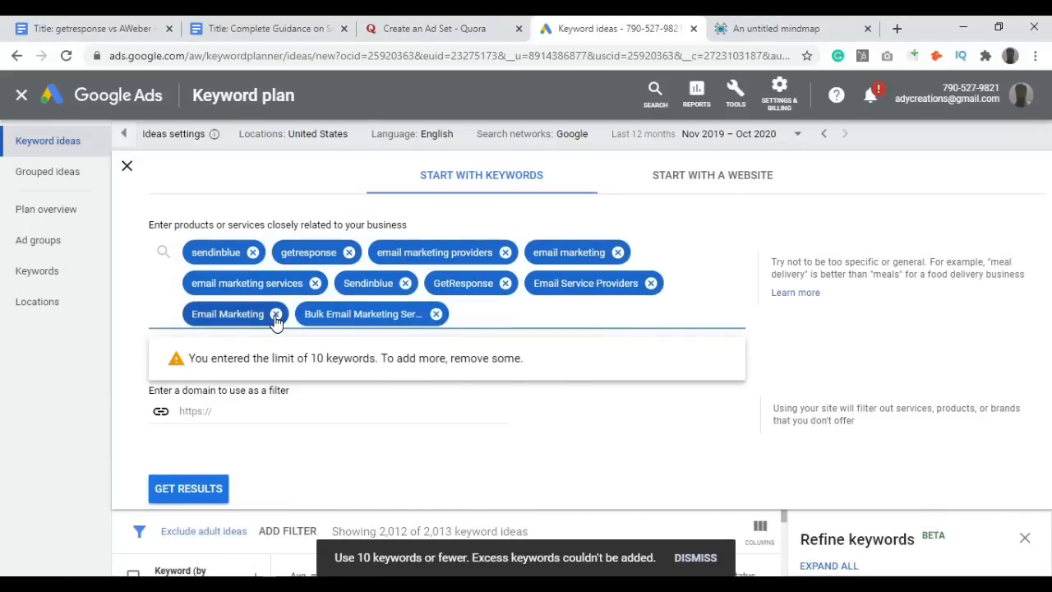
left_click(275, 314)
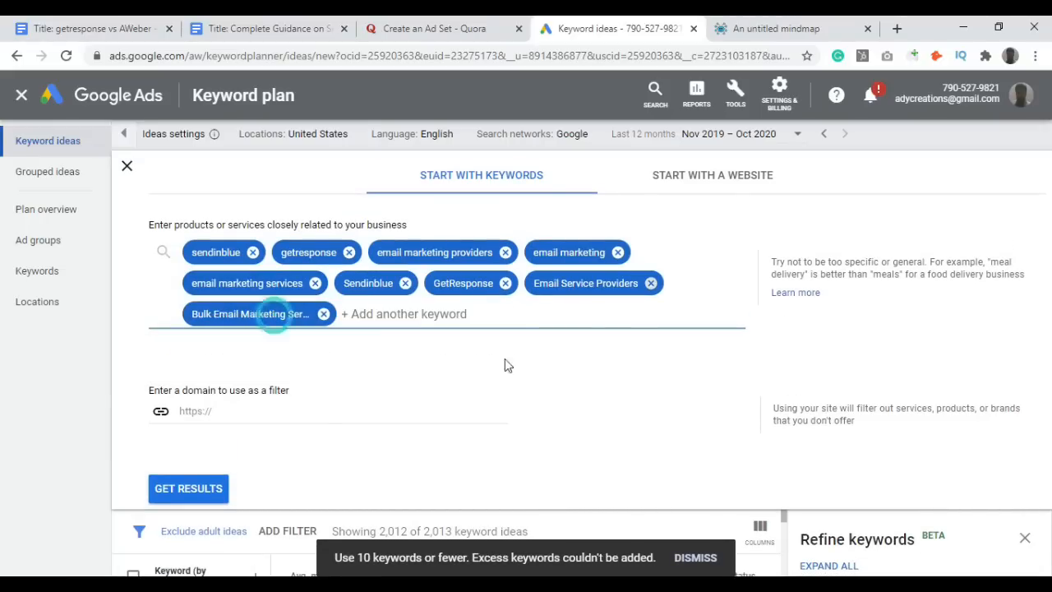
left_click(650, 284)
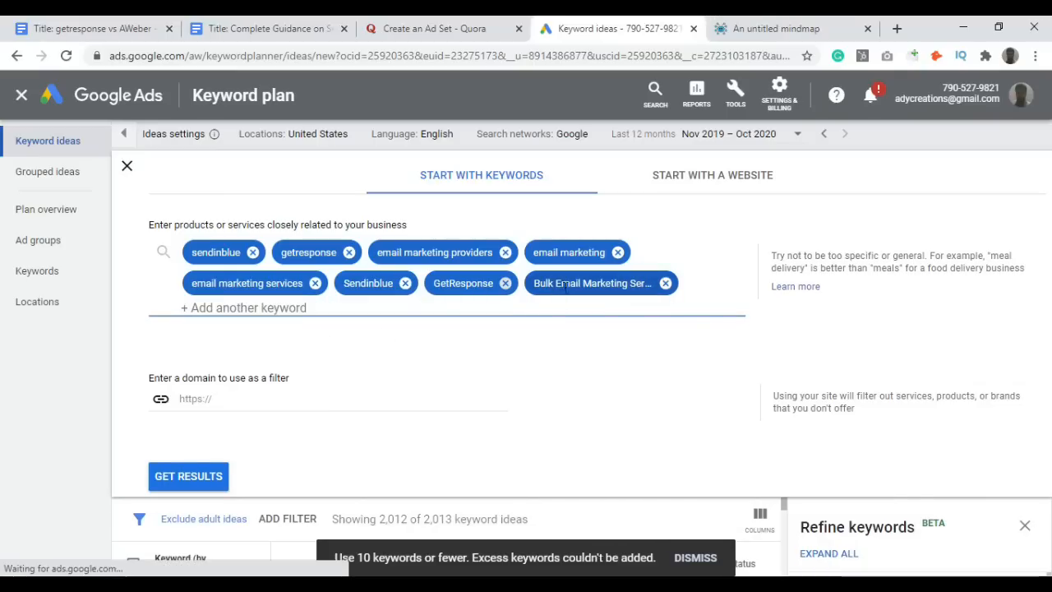
Add the keyword "autoresponder" to the Google Ads Keyword Planner search and get the updated keyword results.
left_click(434, 24)
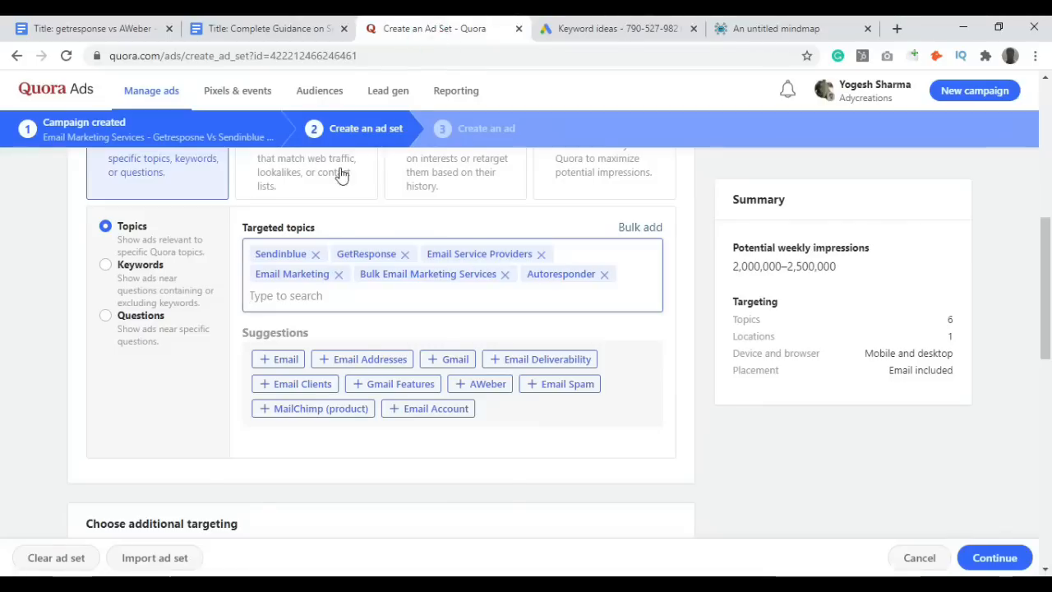
left_click(621, 28)
left_click(272, 308)
type("sutor")
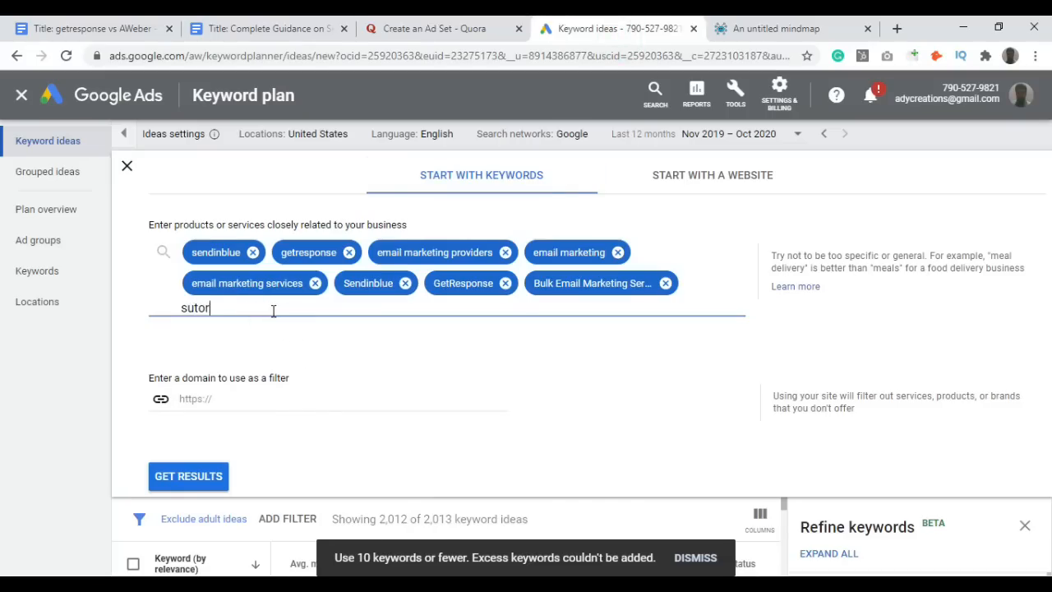
type("esponder")
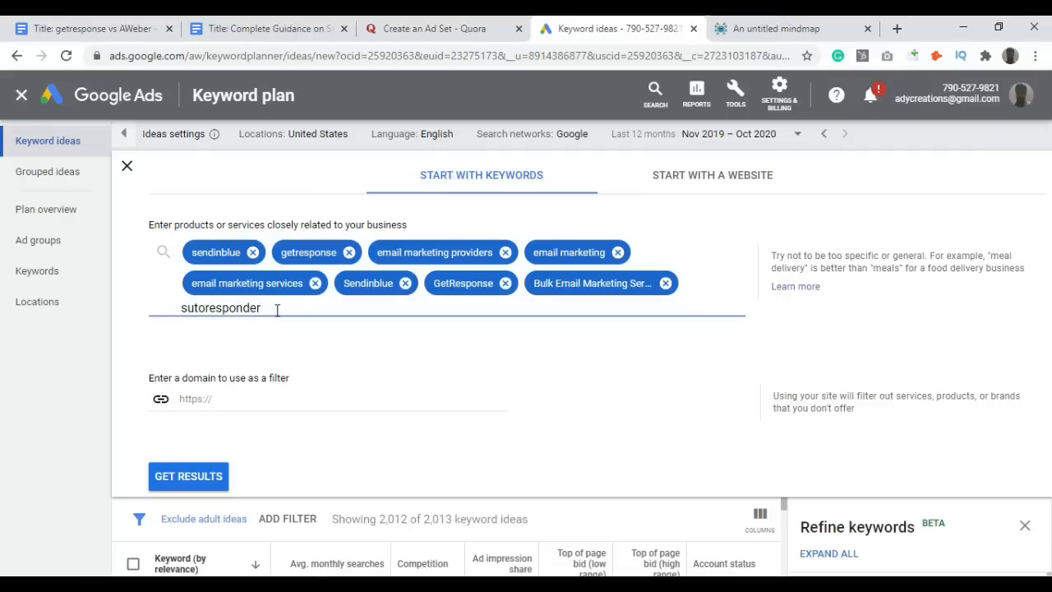
key("BackSpace")
type("a")
left_click(191, 481)
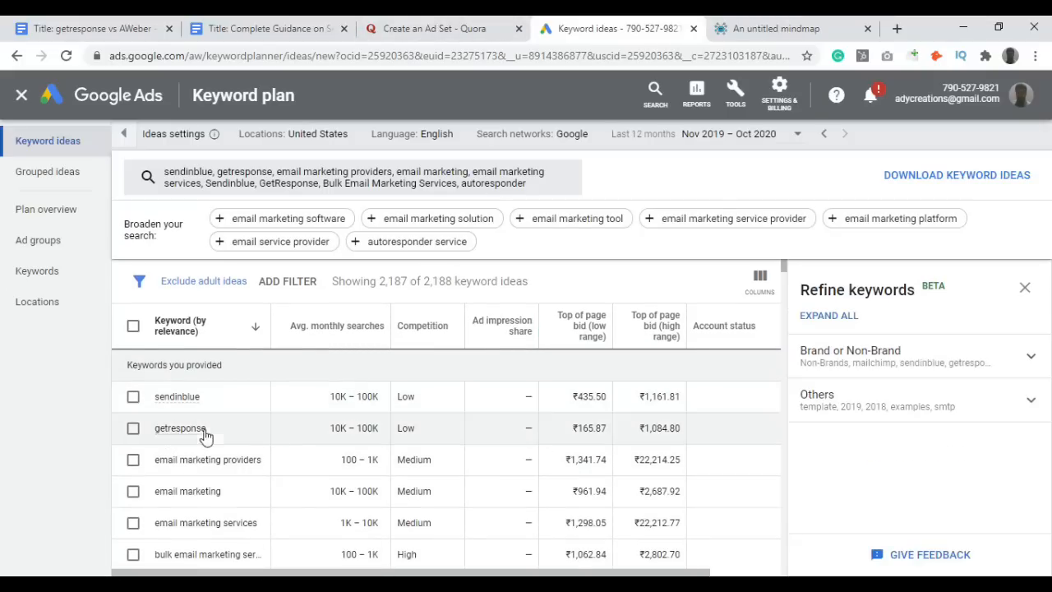
Compare the low-range top of page bids of the provided email marketing keywords.
left_click_drag(178, 460, 231, 460)
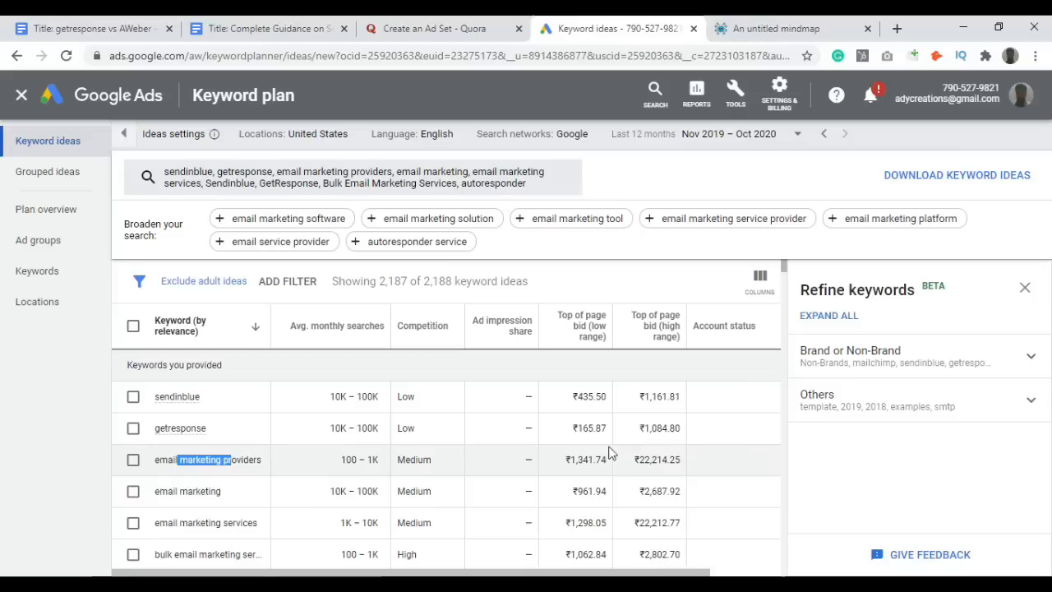
left_click_drag(567, 459, 601, 457)
left_click(190, 492)
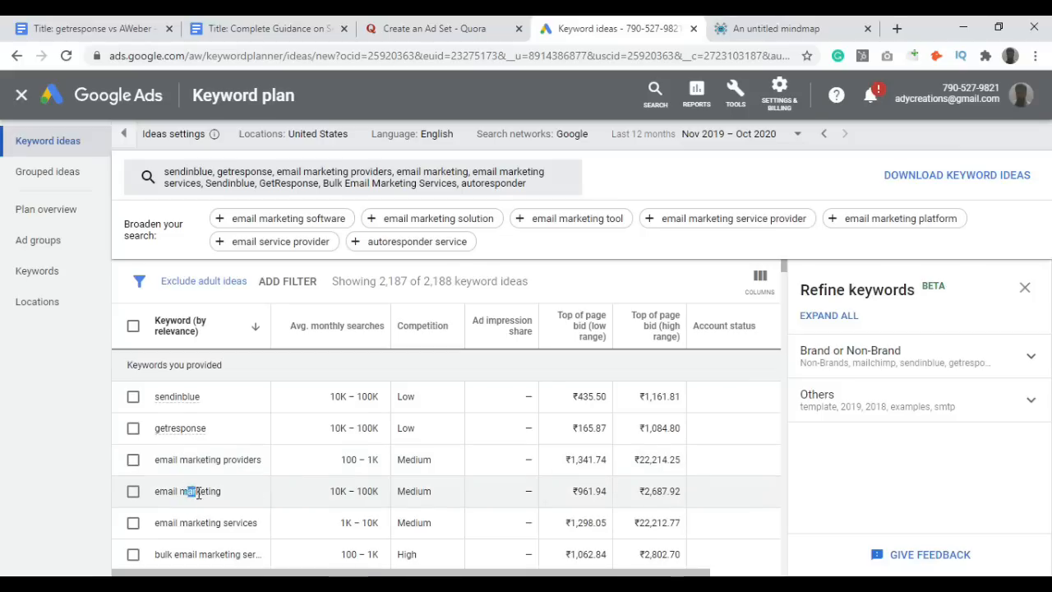
left_click_drag(576, 492, 603, 491)
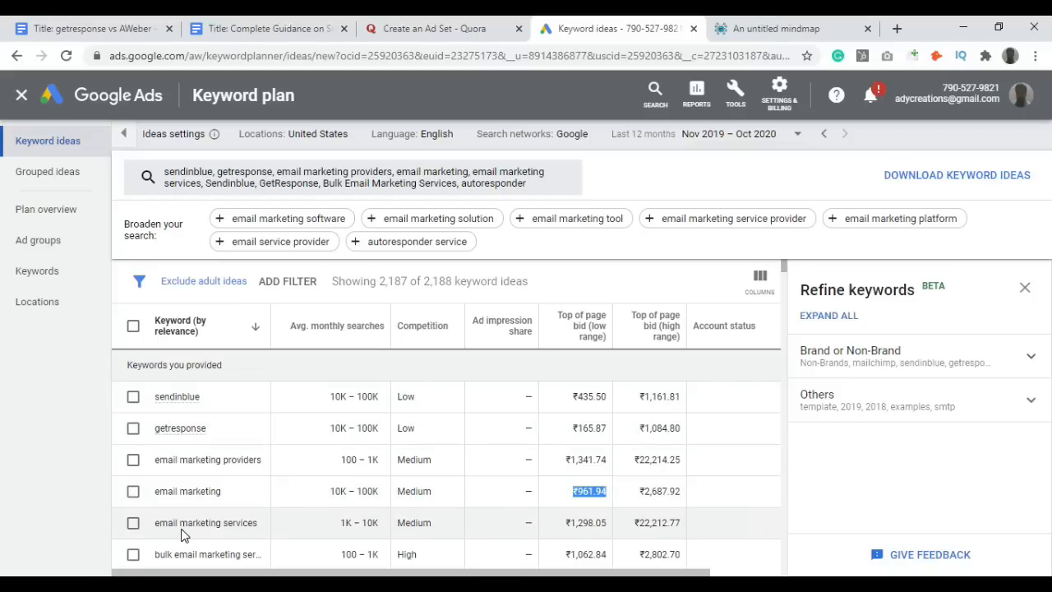
scroll(186, 531, "down", 1)
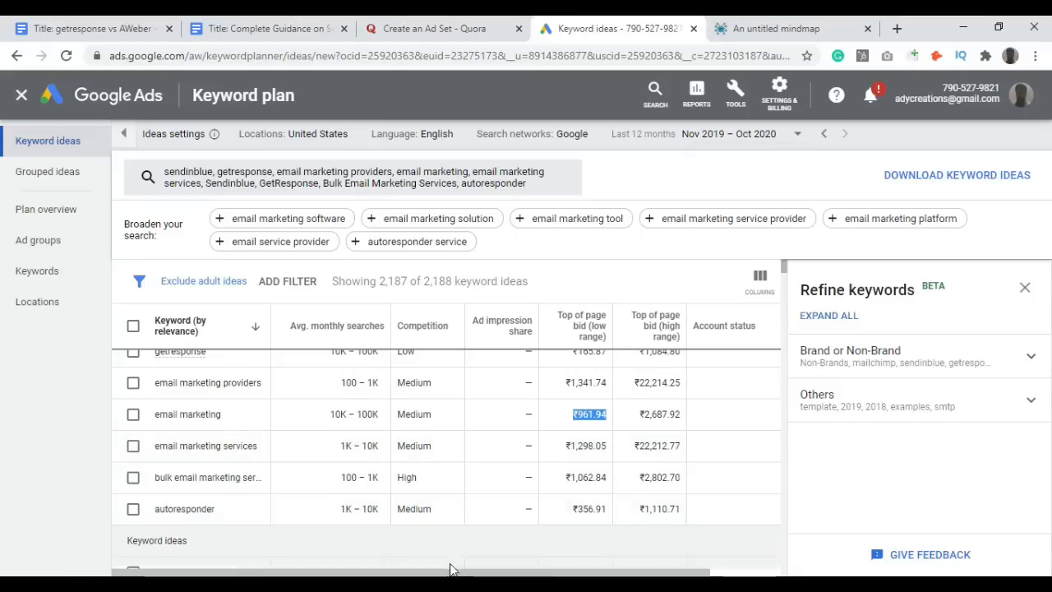
Return to the Quora ad set and review its additional targeting for devices, gender, excluded questions and audiences, and email.
left_click(384, 25)
scroll(686, 362, "down", 4)
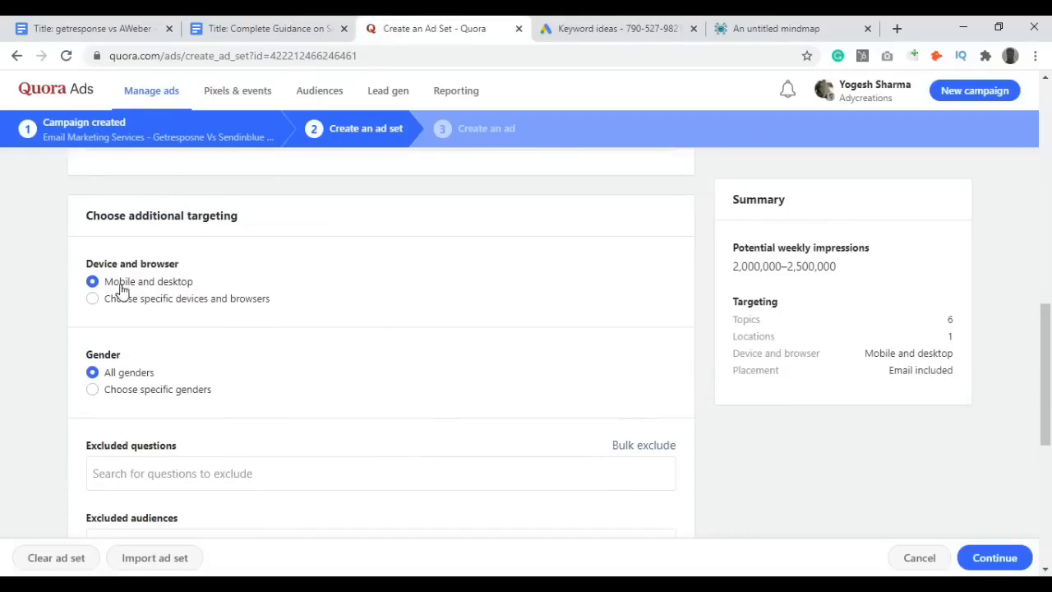
scroll(279, 297, "down", 1)
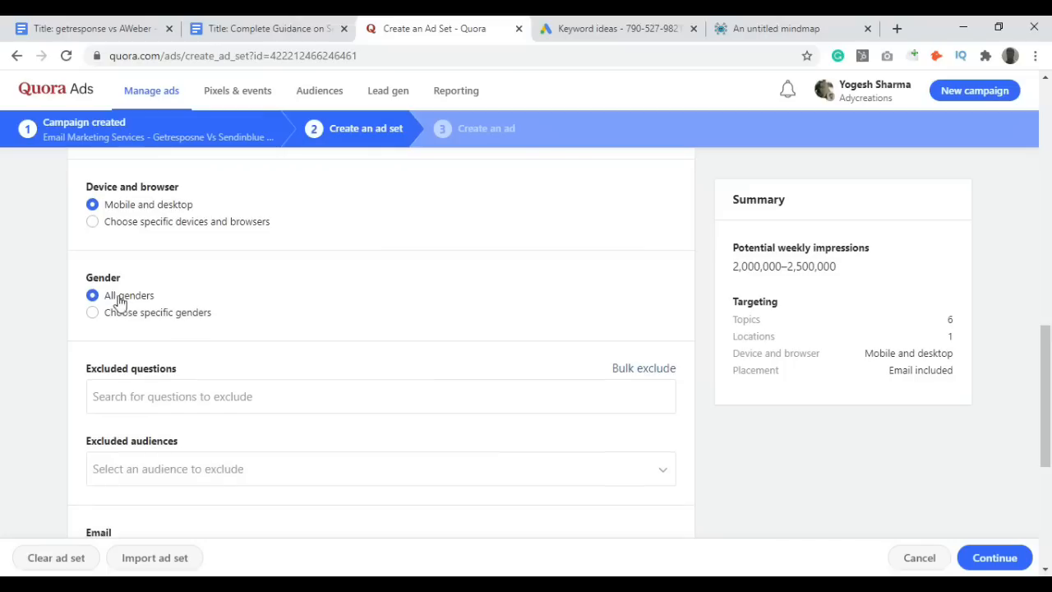
scroll(205, 294, "down", 1)
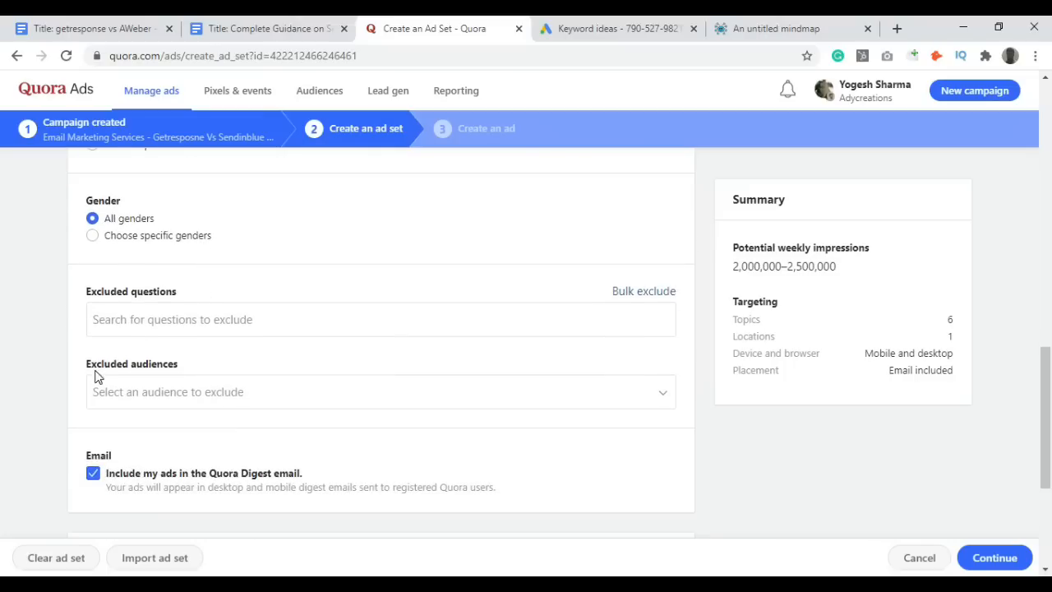
Apply the suggested CPC bid of ₹20.73 to the ad set, keeping ad delivery optimized for clicks.
scroll(82, 379, "down", 3)
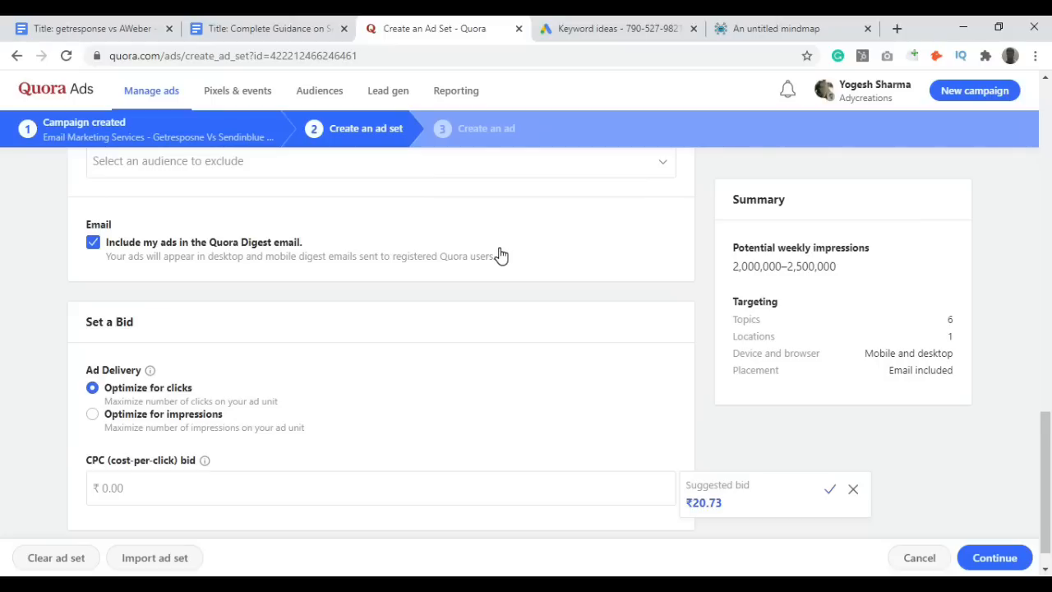
scroll(378, 277, "down", 1)
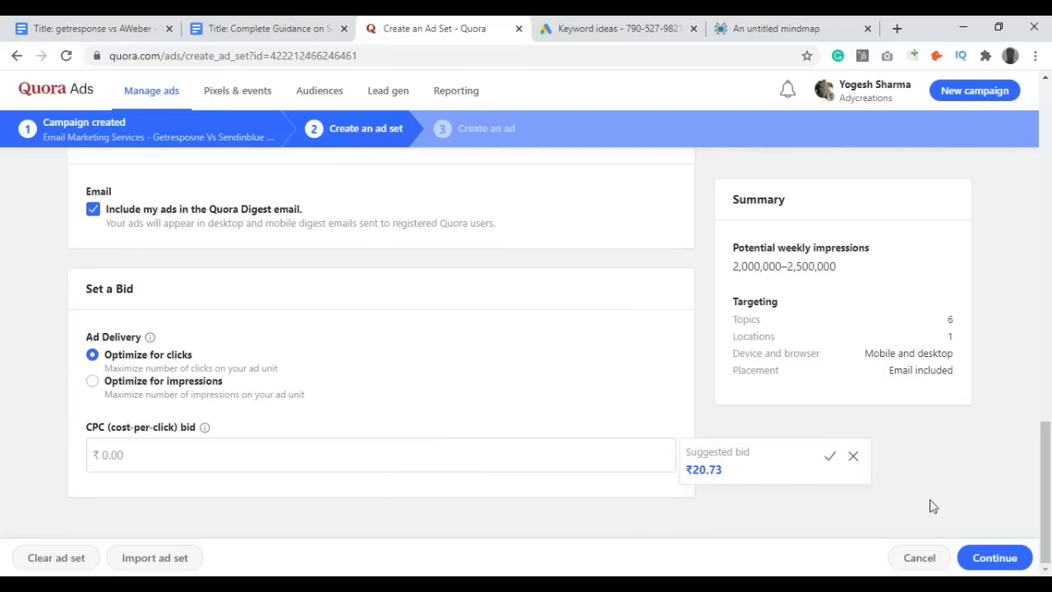
left_click(831, 457)
left_click(129, 455)
left_click_drag(122, 457, 47, 453)
scroll(47, 453, "up", 12)
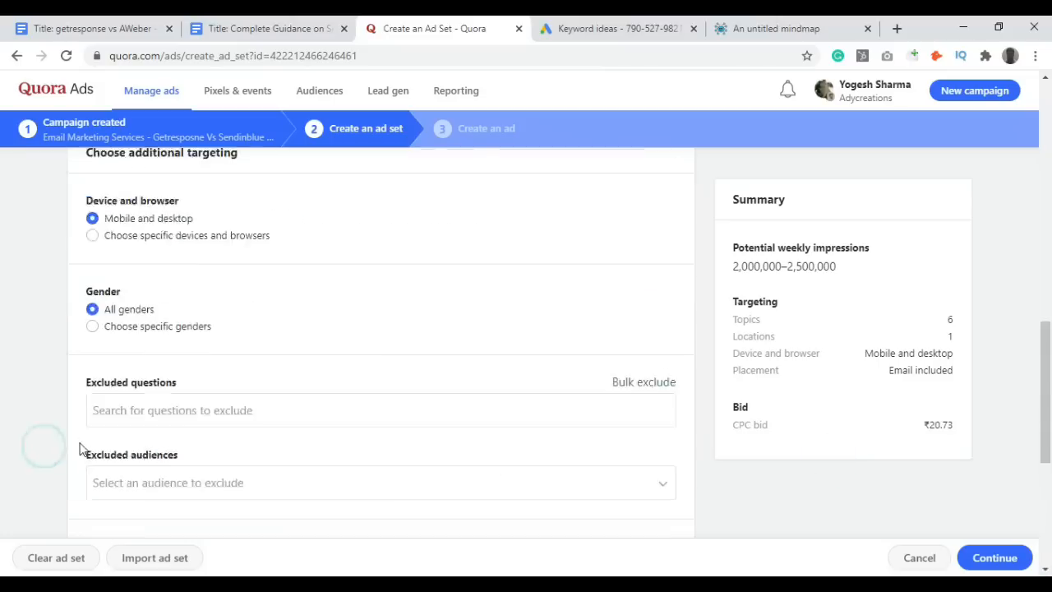
Switch to the Google Ads Keyword Planner and compare the low-range and high-range top of page bids of the provided keywords.
left_click(617, 28)
double_click(590, 491)
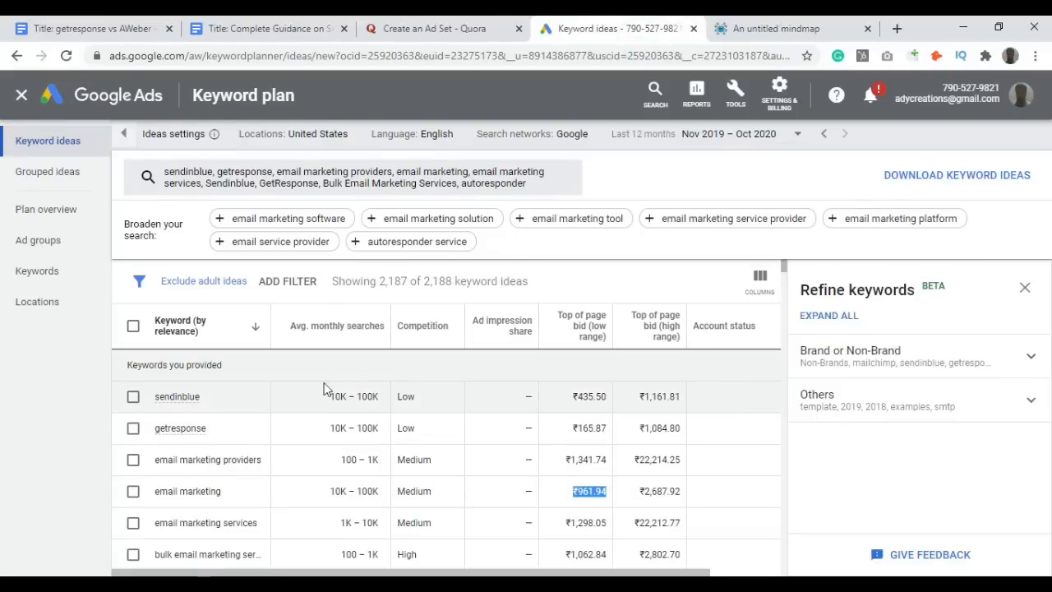
left_click(429, 365)
double_click(576, 428)
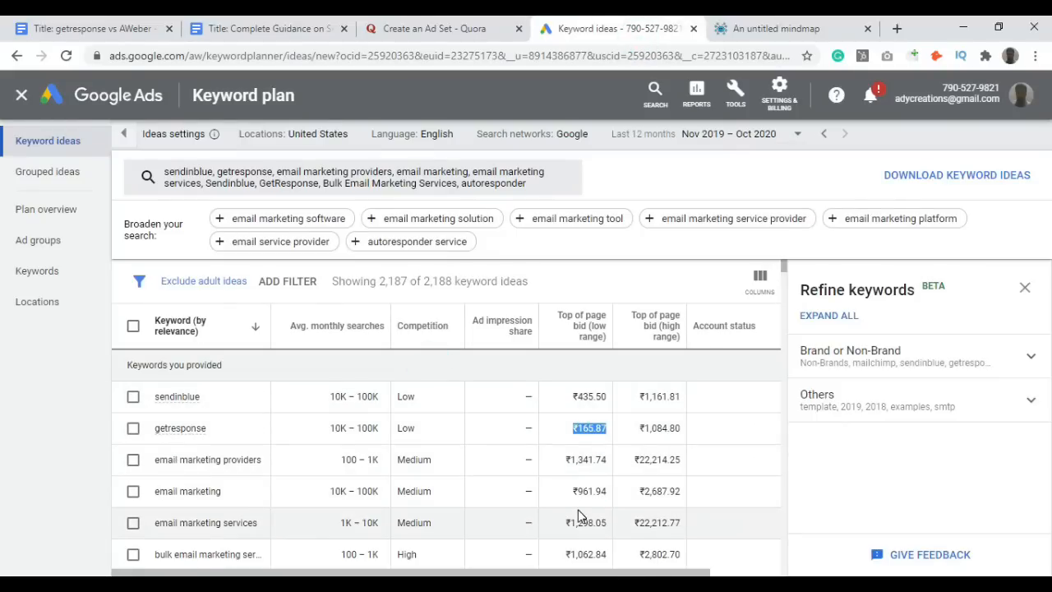
scroll(596, 506, "down", 1)
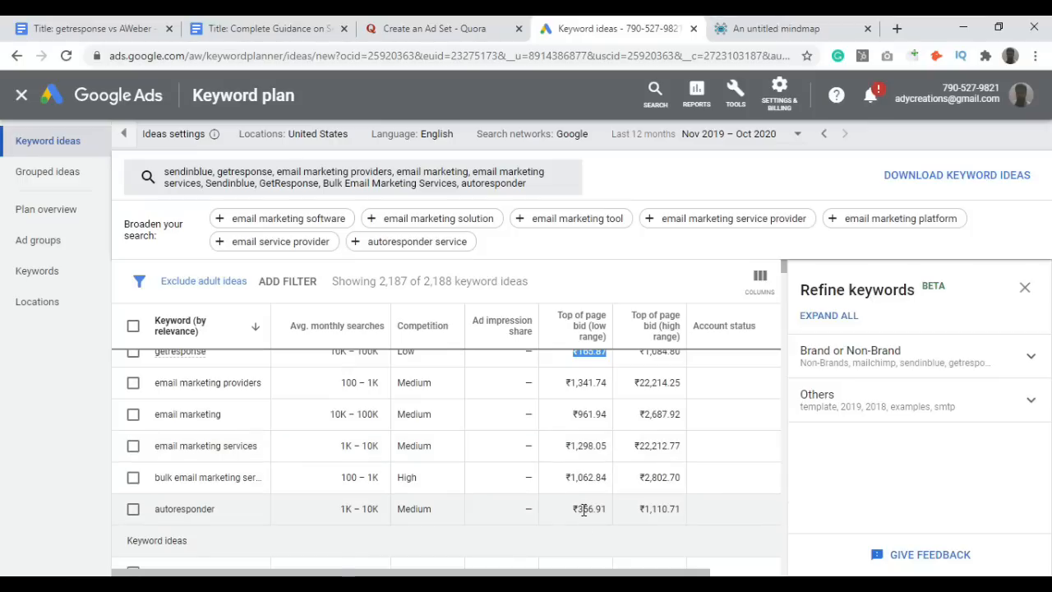
scroll(584, 510, "up", 1)
left_click(600, 379)
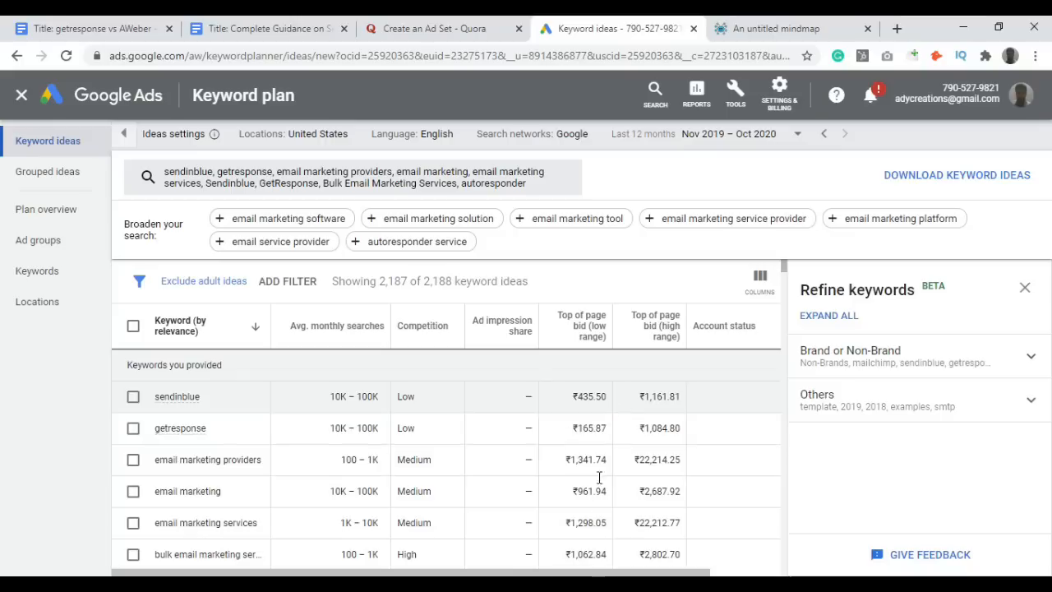
scroll(600, 485, "down", 1)
scroll(603, 502, "up", 1)
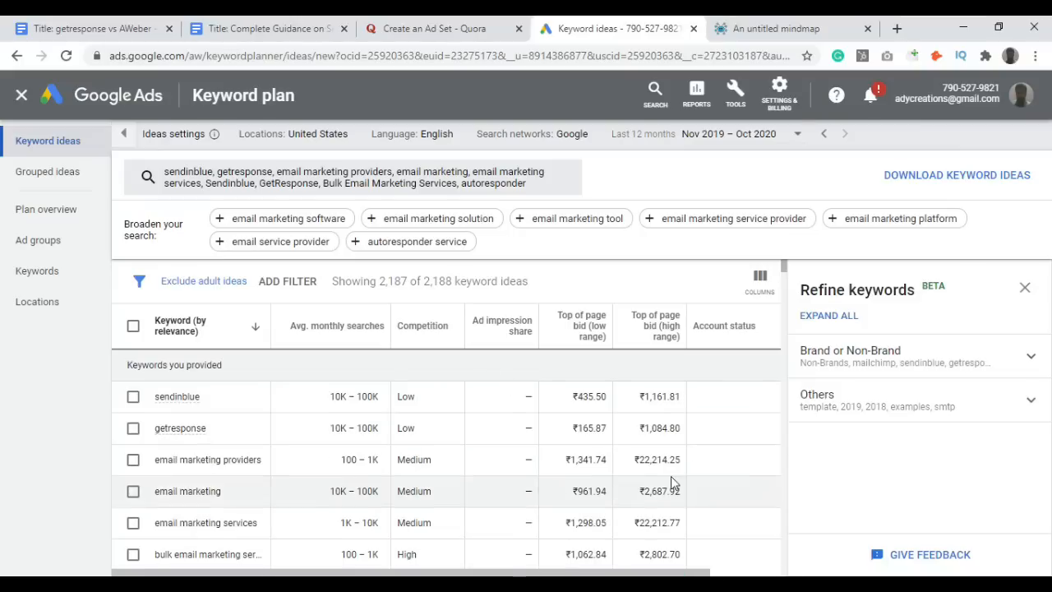
scroll(649, 413, "down", 1)
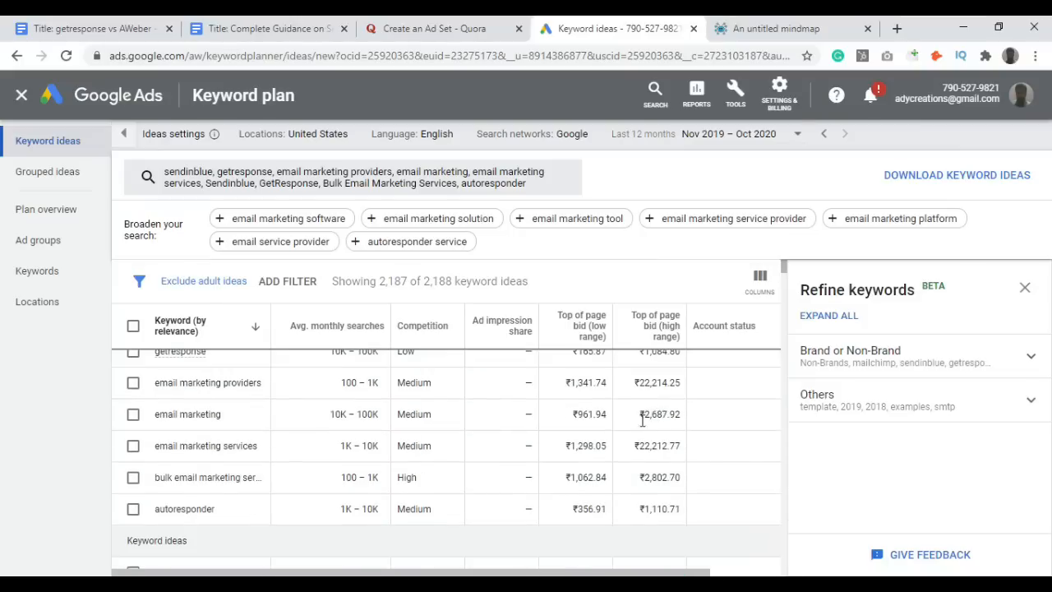
scroll(609, 485, "up", 1)
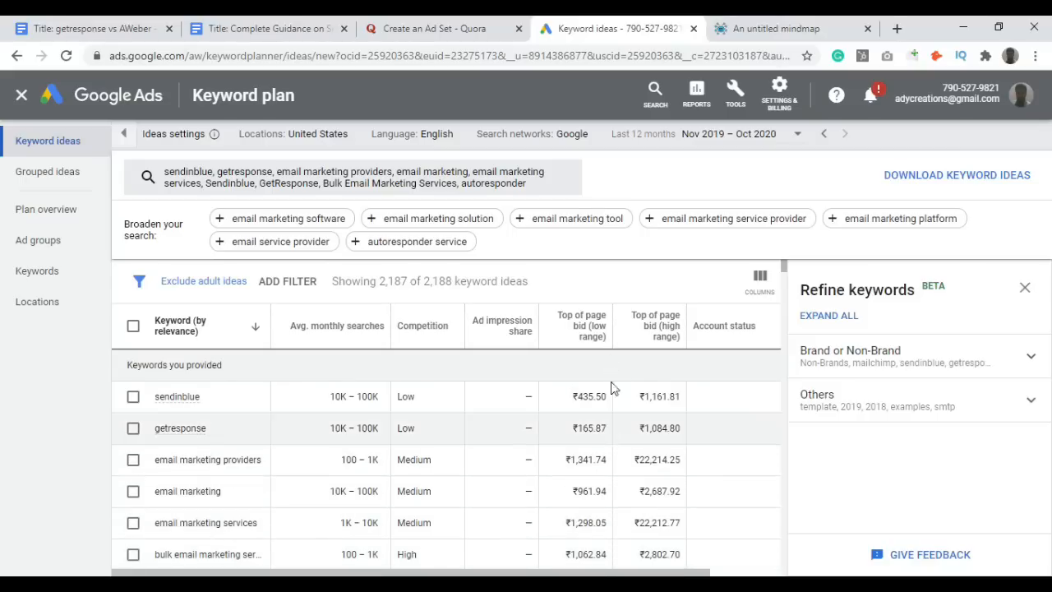
Return to the Quora ad set and check its CPC bid in the bid section and the summary.
left_click(434, 28)
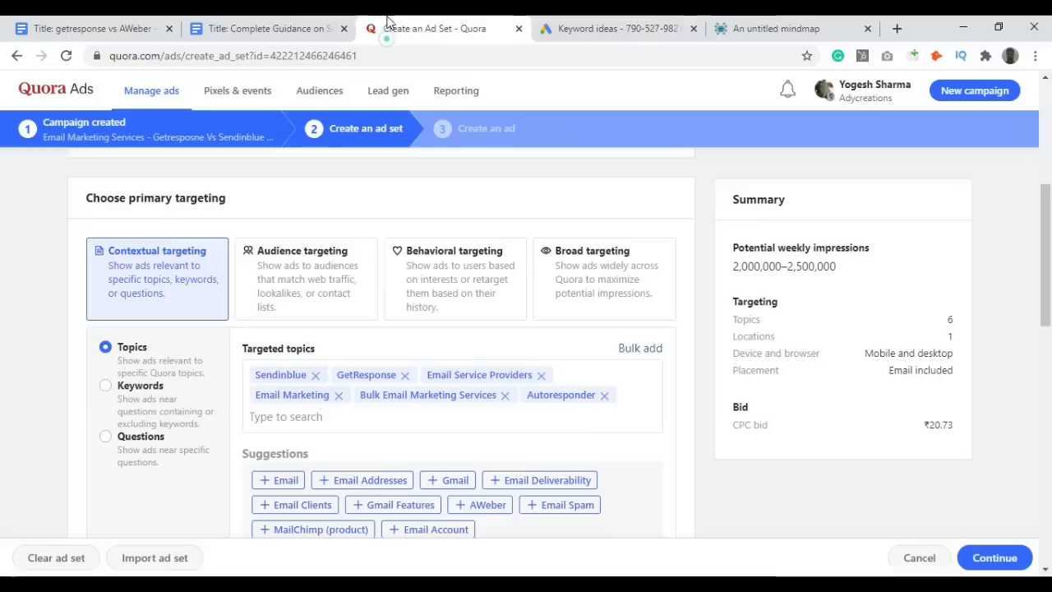
scroll(546, 449, "down", 4)
scroll(227, 436, "down", 3)
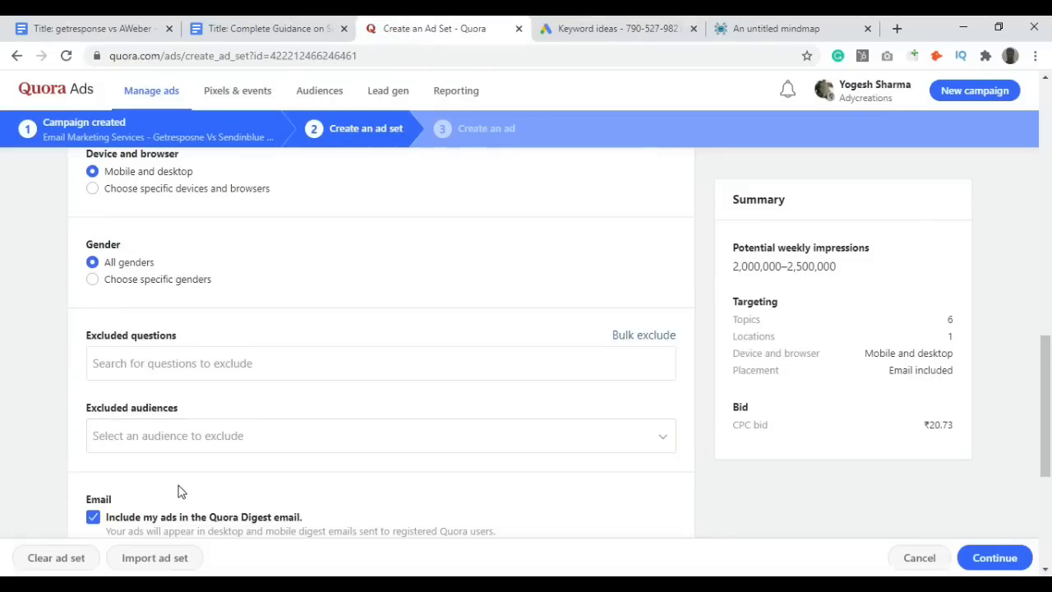
scroll(202, 433, "down", 4)
left_click_drag(133, 458, 82, 498)
left_click(151, 489)
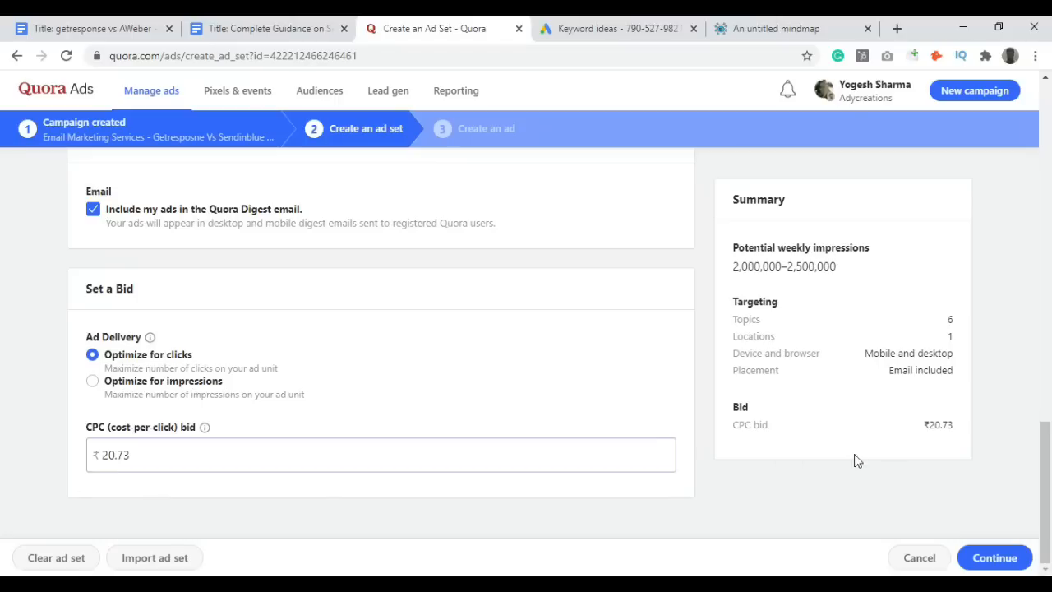
triple_click(771, 424)
left_click(762, 443)
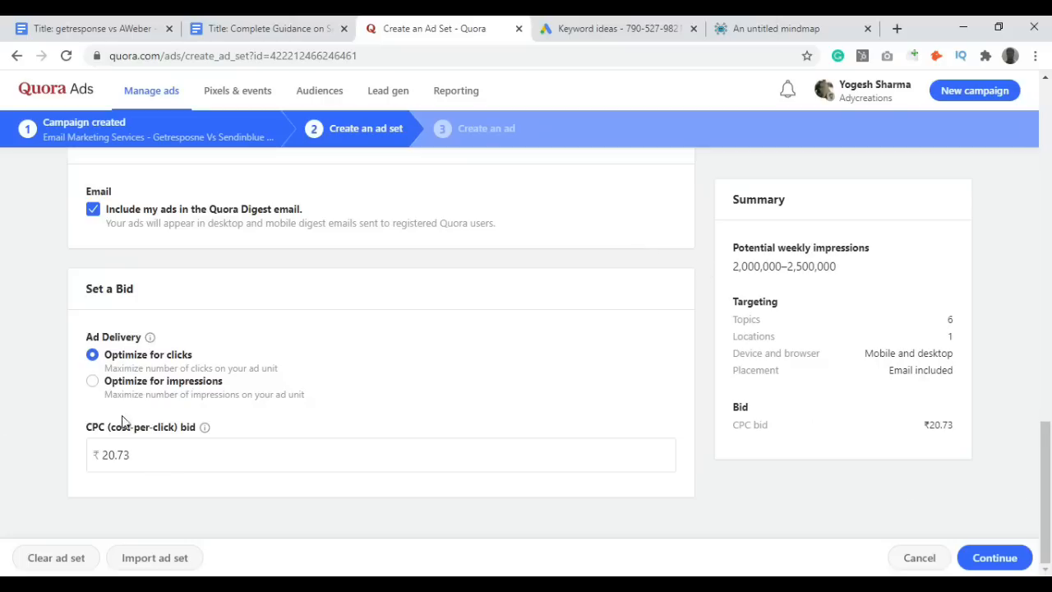
Save the ad set and choose the Text Ad format for the new ad.
left_click(140, 456)
left_click(700, 371)
scroll(736, 482, "up", 2)
left_click(995, 557)
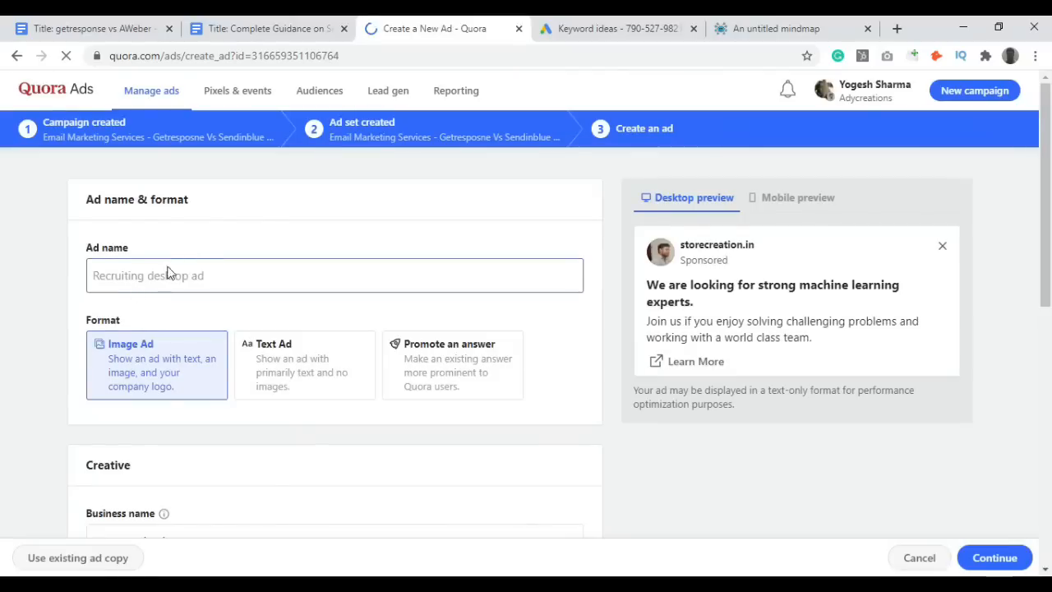
left_click(294, 377)
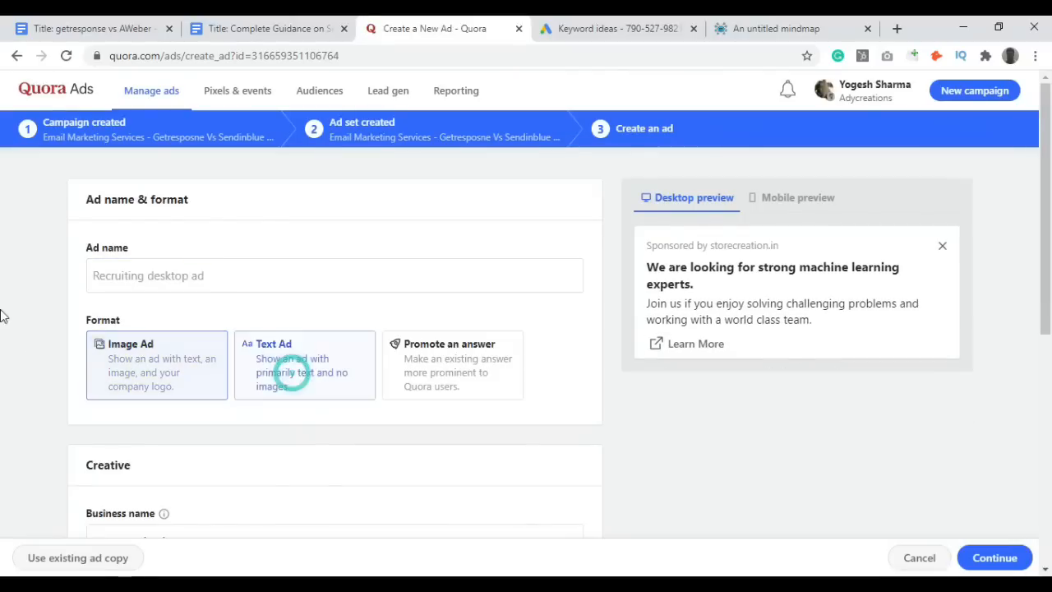
Copy the article title, without the "Title:" prefix, from the SendinBlue VS GetResponse Google Docs document and return to the Quora ad.
left_click(267, 29)
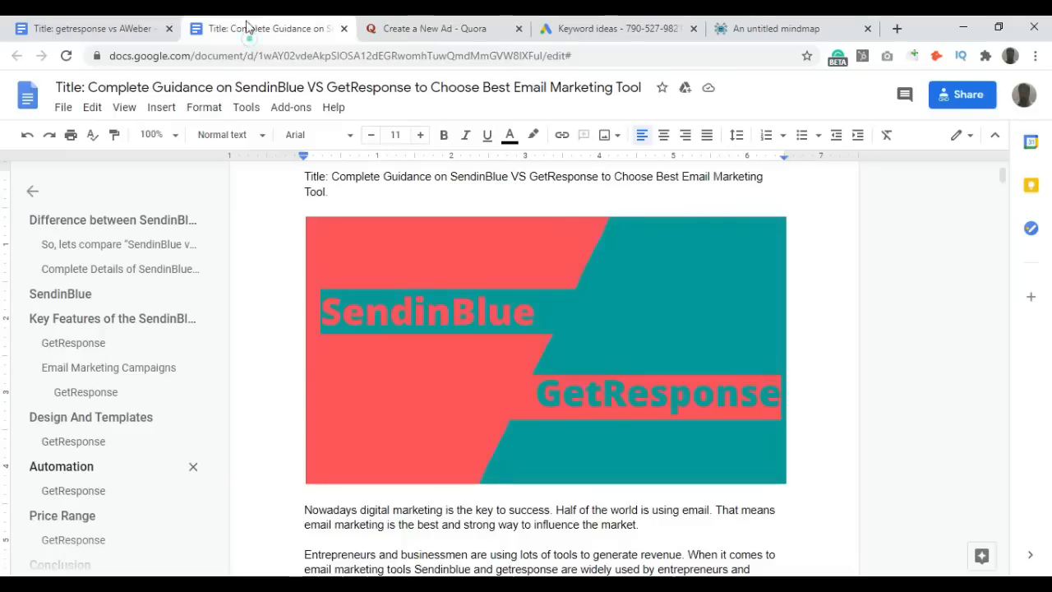
scroll(830, 336, "up", 1)
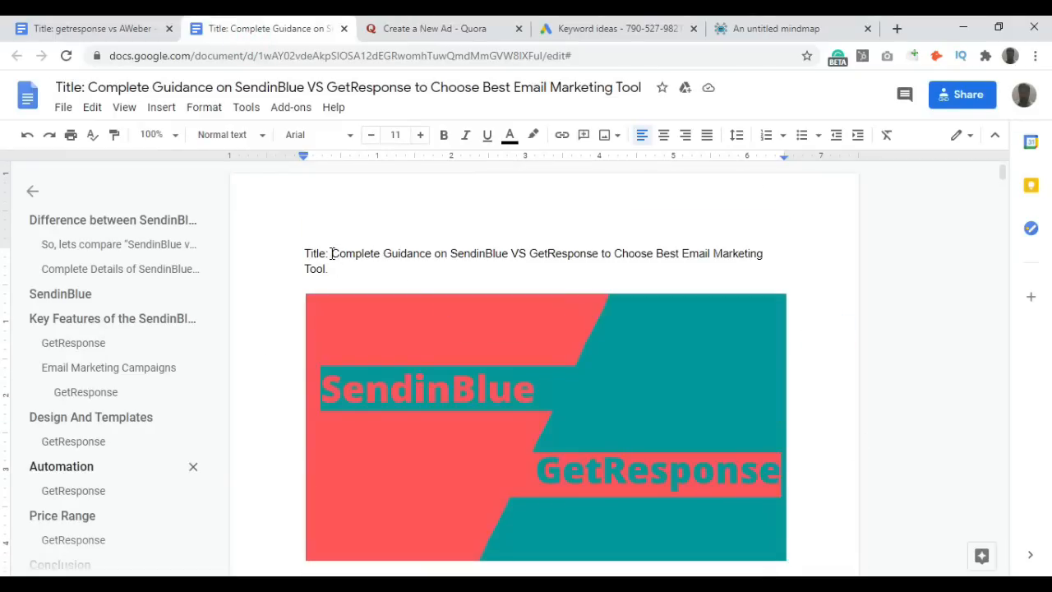
left_click_drag(332, 254, 351, 272)
key("ctrl+c")
left_click(423, 28)
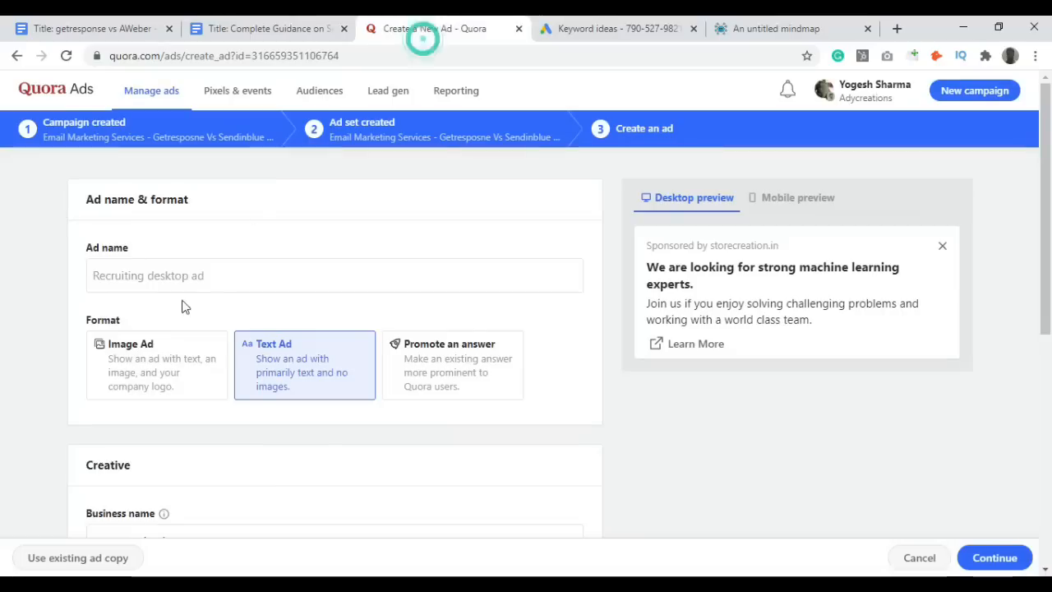
Name the ad "Ad -1".
left_click(90, 278)
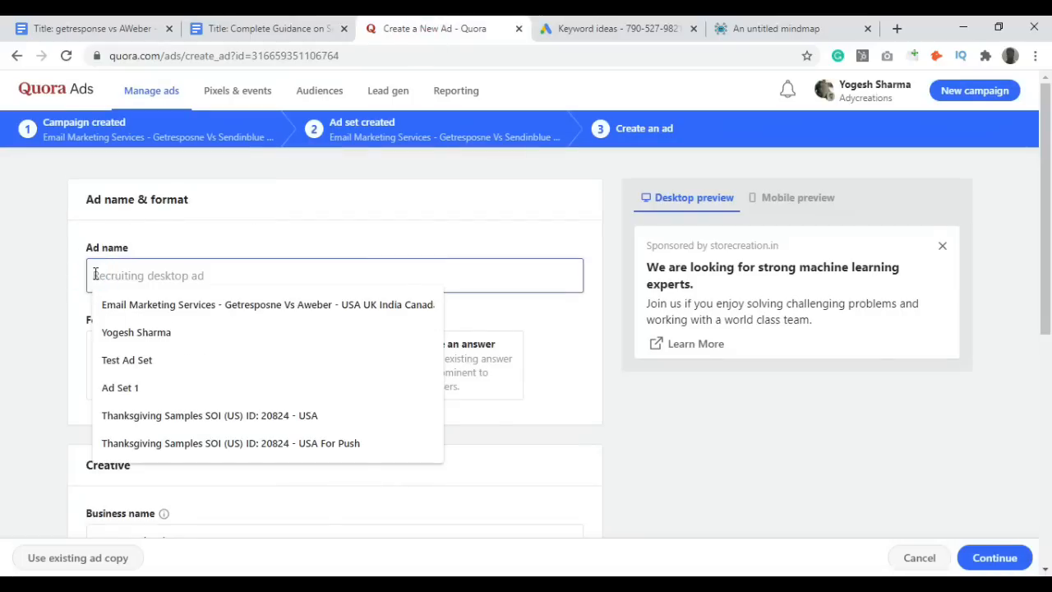
type("Ad")
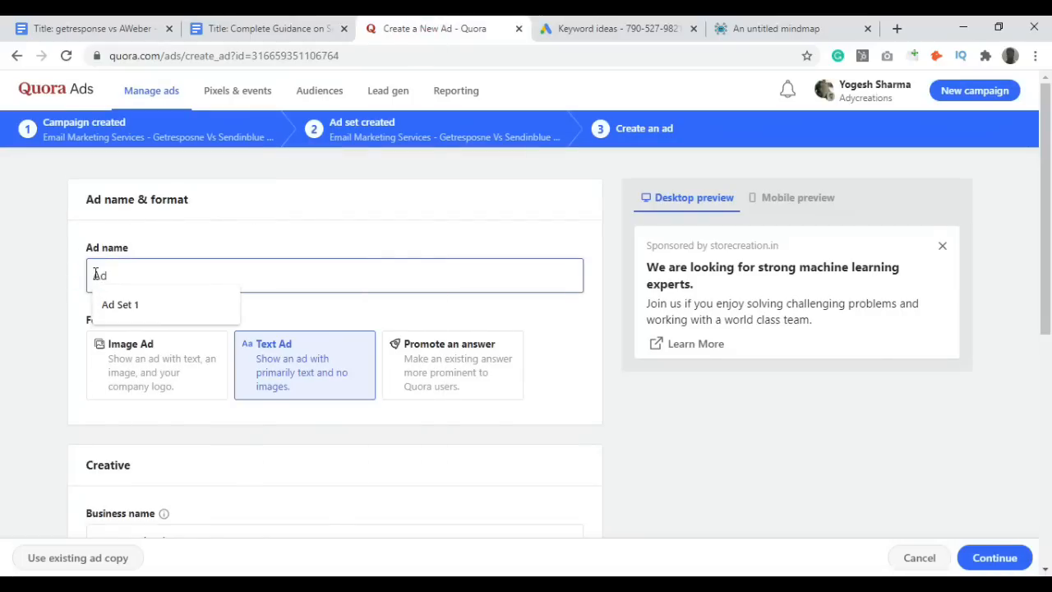
type(" -1")
left_click(19, 301)
Paste the copied title "Complete Guidance on SendinBlue VS GetResponse to Choose Best Email Marketing Tool." as the headline sentence, without a trailing line break.
scroll(33, 317, "down", 4)
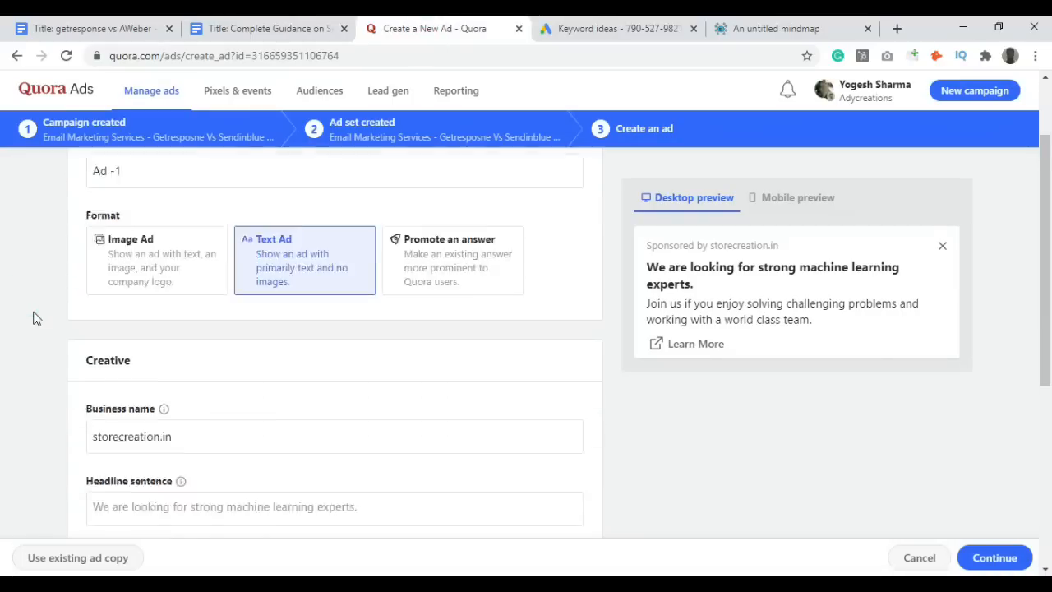
left_click(181, 305)
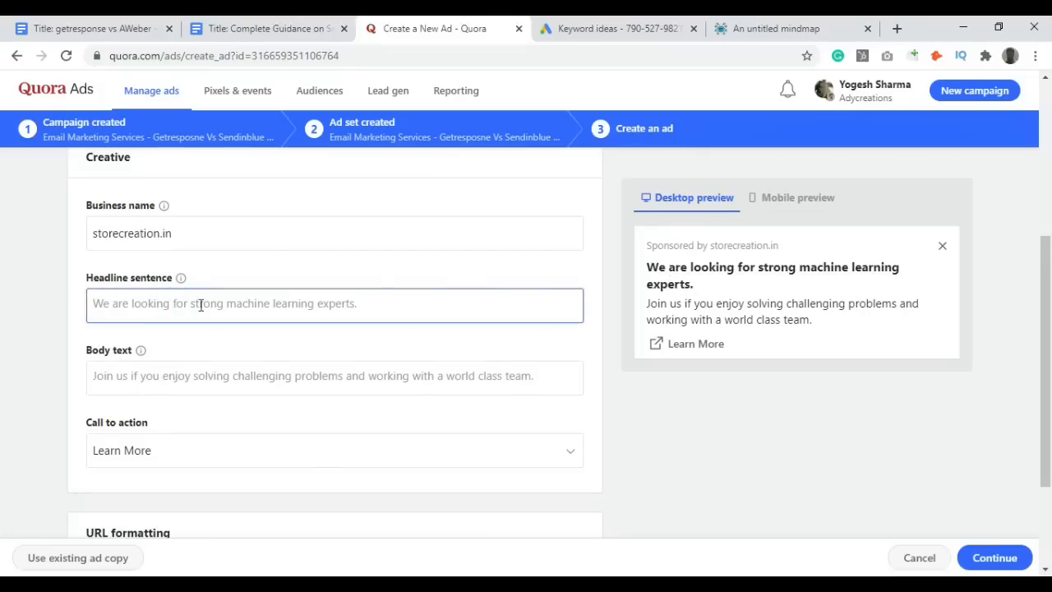
key("ctrl+v")
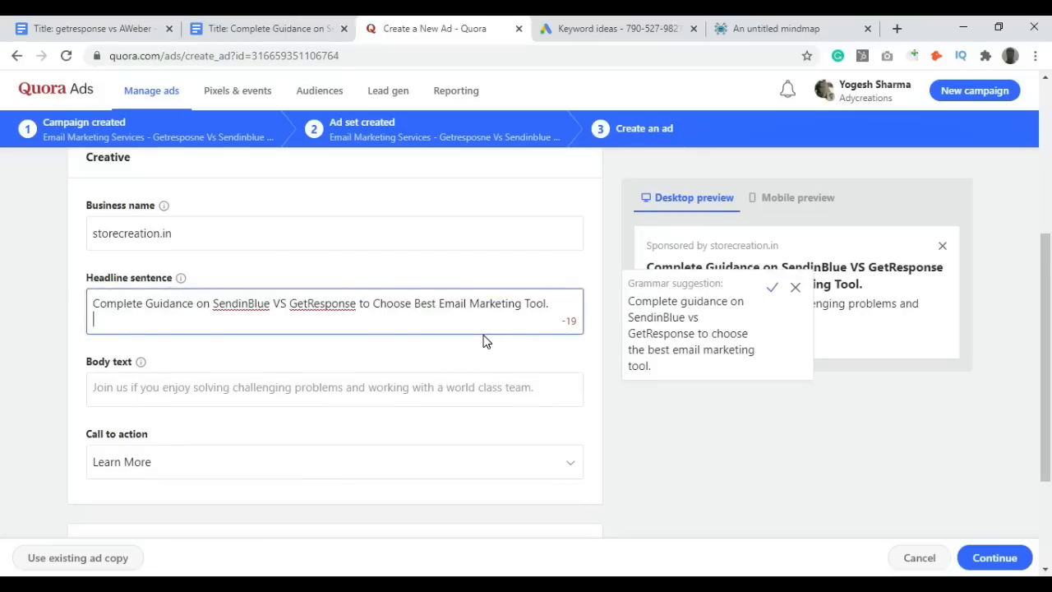
key("BackSpace")
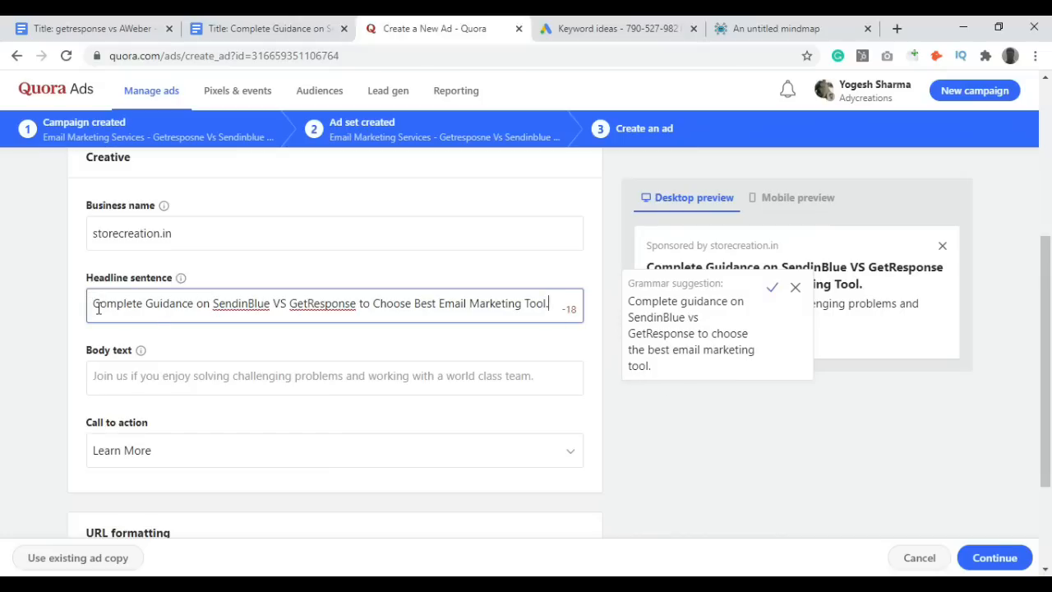
Change "Guidance" and "VS" in the headline sentence to the lowercase "guidance" and "vs".
left_click(155, 304)
key("BackSpace")
type("g")
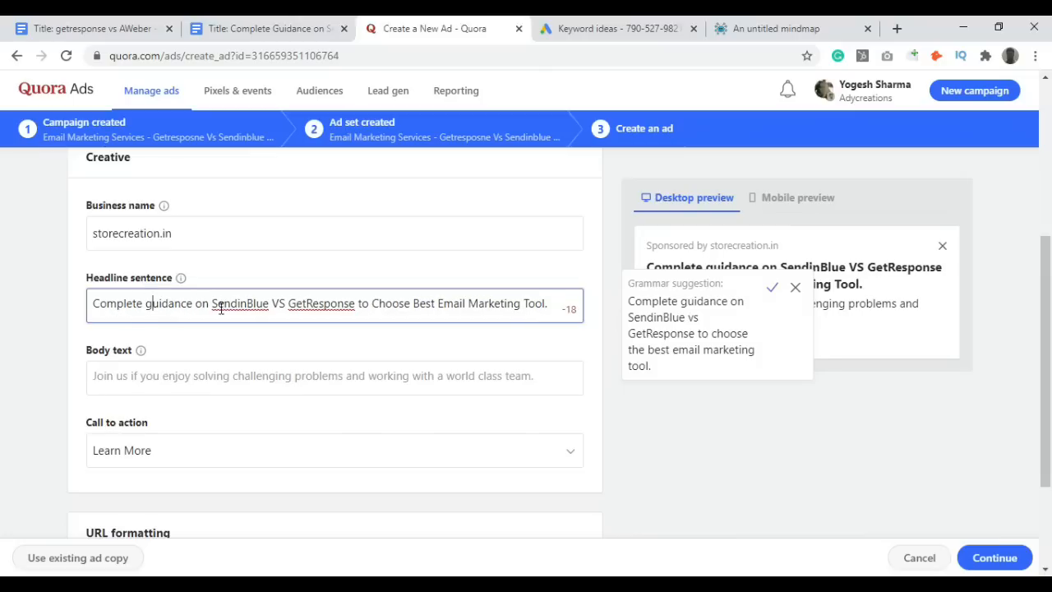
left_click(282, 301)
key("Right")
key("BackSpace")
key("BackSpace")
type("vs")
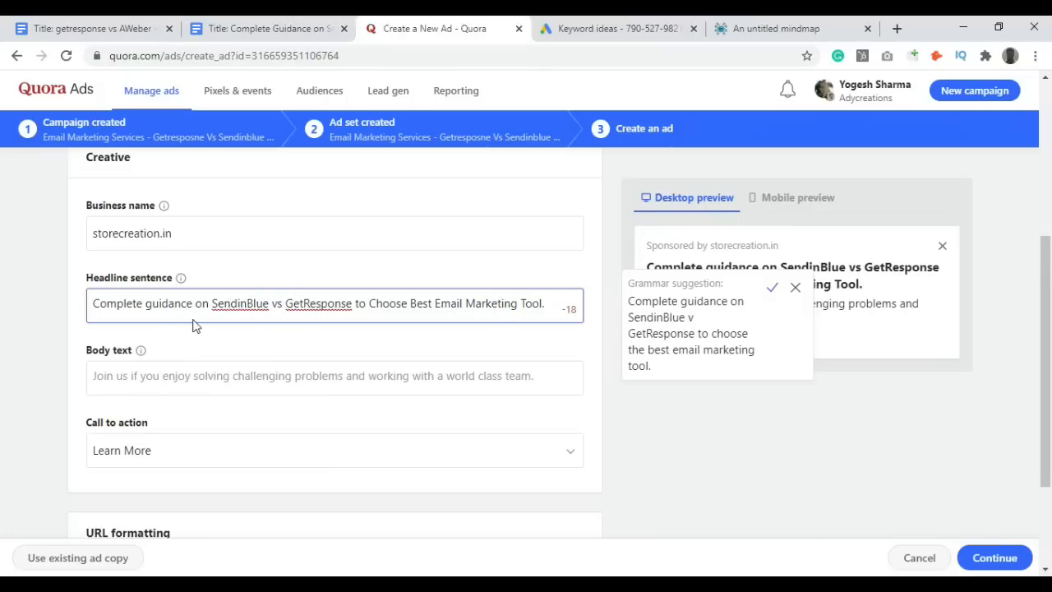
Change "Choose" and "Best" in the headline sentence to the lowercase "choose" and "best".
left_click(255, 304)
left_click(371, 304)
key("Delete")
type("c")
key("Right")
key("Right")
key("Right")
key("Right")
key("Right")
key("Right")
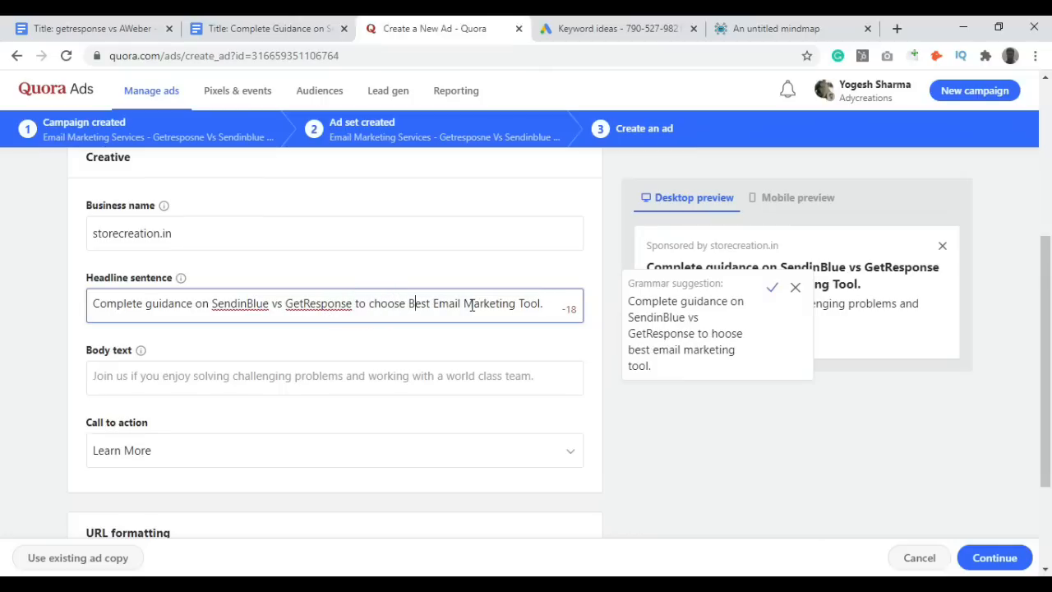
key("Delete")
type("b")
Change "Email" and "Marketing" in the headline sentence to the lowercase "email" and "marketing".
key("Right")
key("Right")
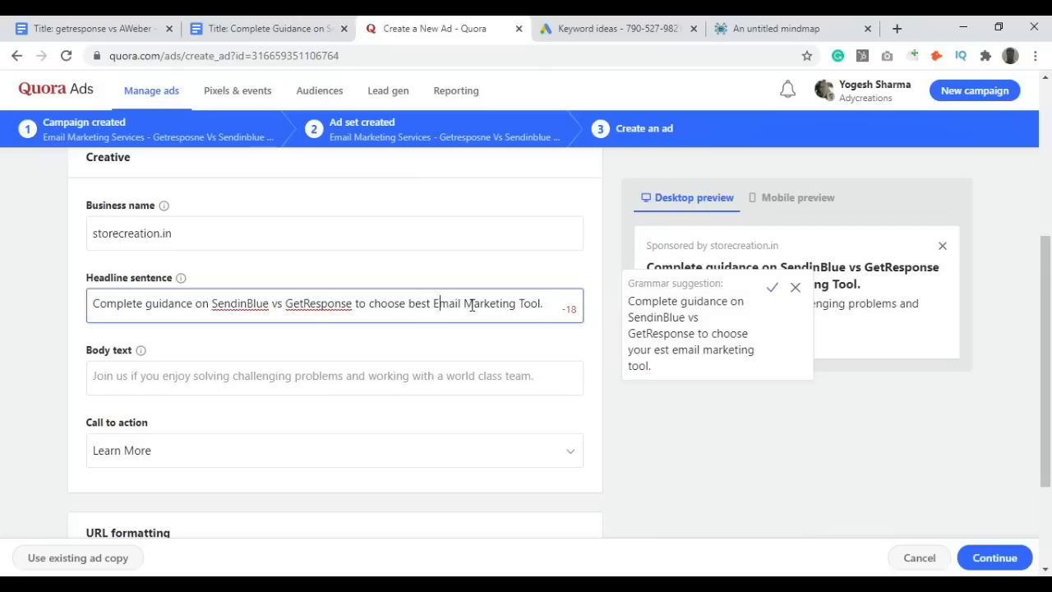
key("BackSpace")
type("e")
key("Right")
key("Right")
key("Right")
key("Right")
key("Right")
key("Right")
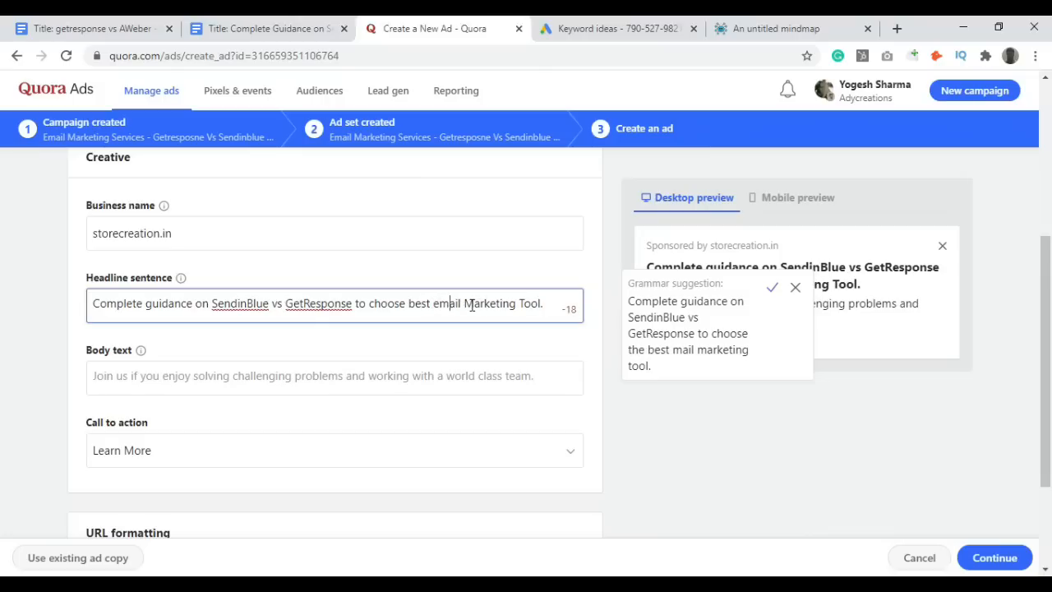
key("BackSpace")
type("m")
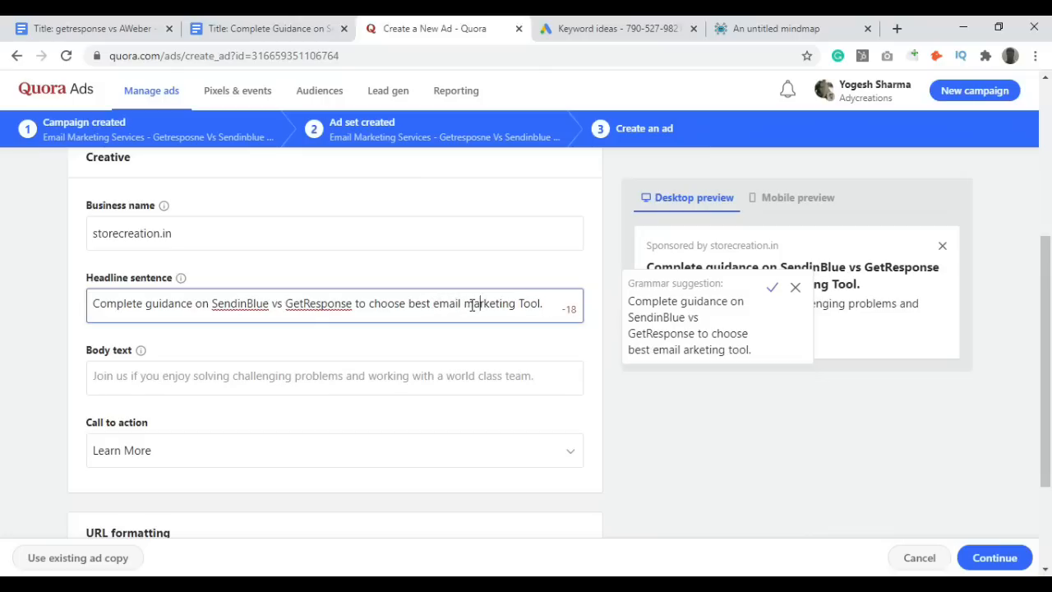
Change "Tool" at the end of the headline sentence to the lowercase "tool".
key("Right")
key("Right")
key("Right")
key("Right")
key("BackSpace")
type("t")
left_click(458, 306)
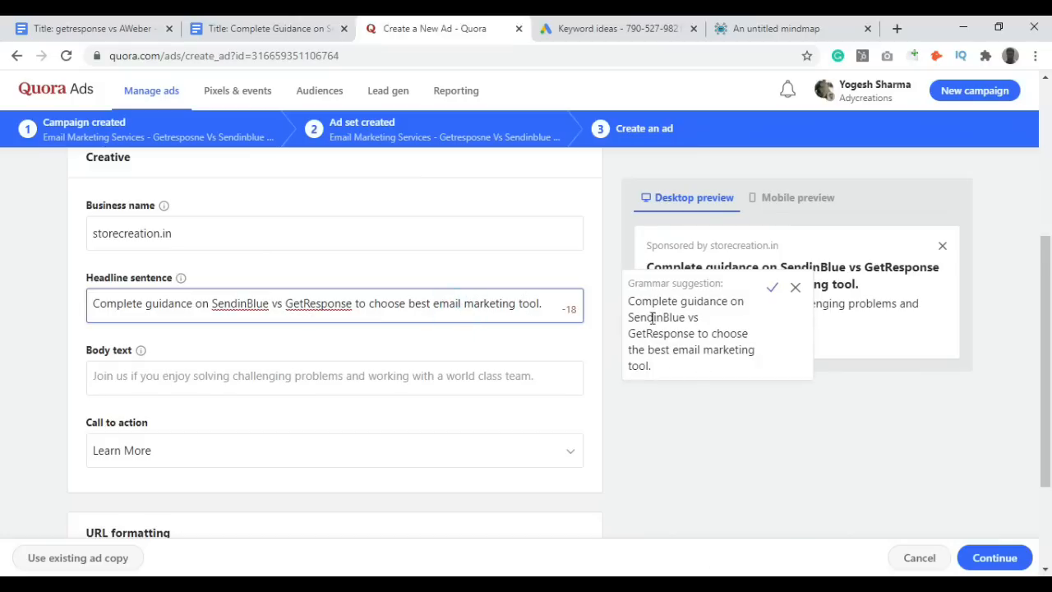
Accept the grammar suggestion that adds "the" before "best email marketing tool" in the headline, and check the headline's character limit.
left_click_drag(707, 283, 644, 283)
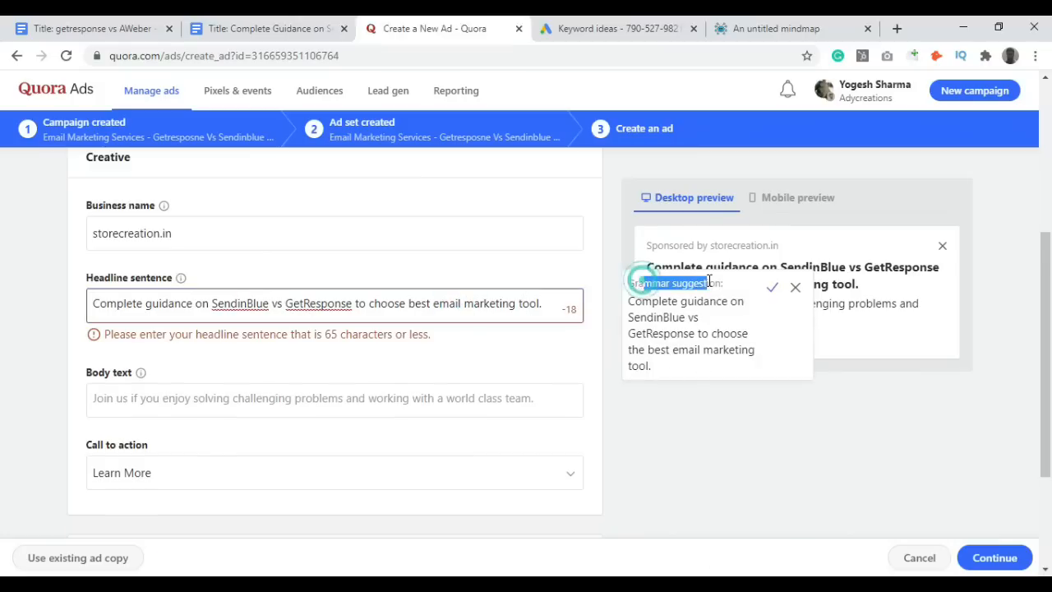
left_click(773, 292)
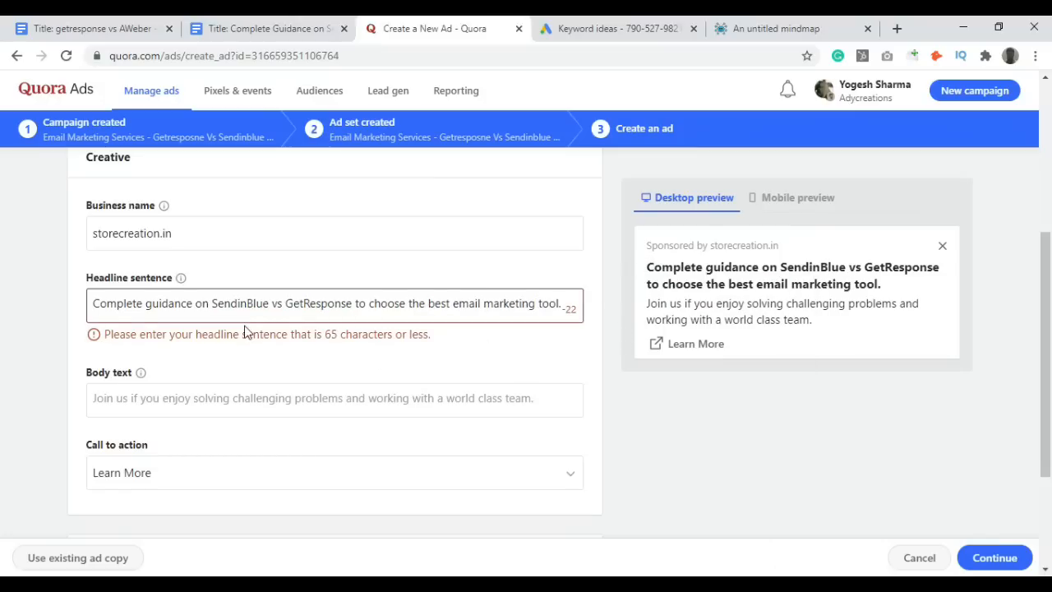
left_click_drag(234, 336, 437, 347)
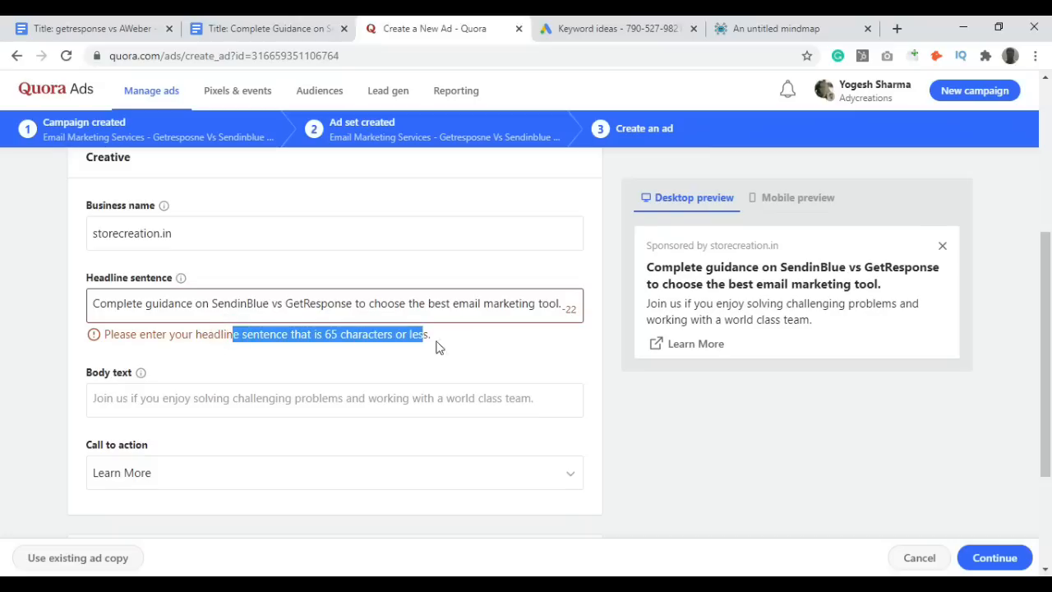
Shorten the headline sentence by removing "to choose the best email marketing tool." after GetResponse.
left_click(538, 348)
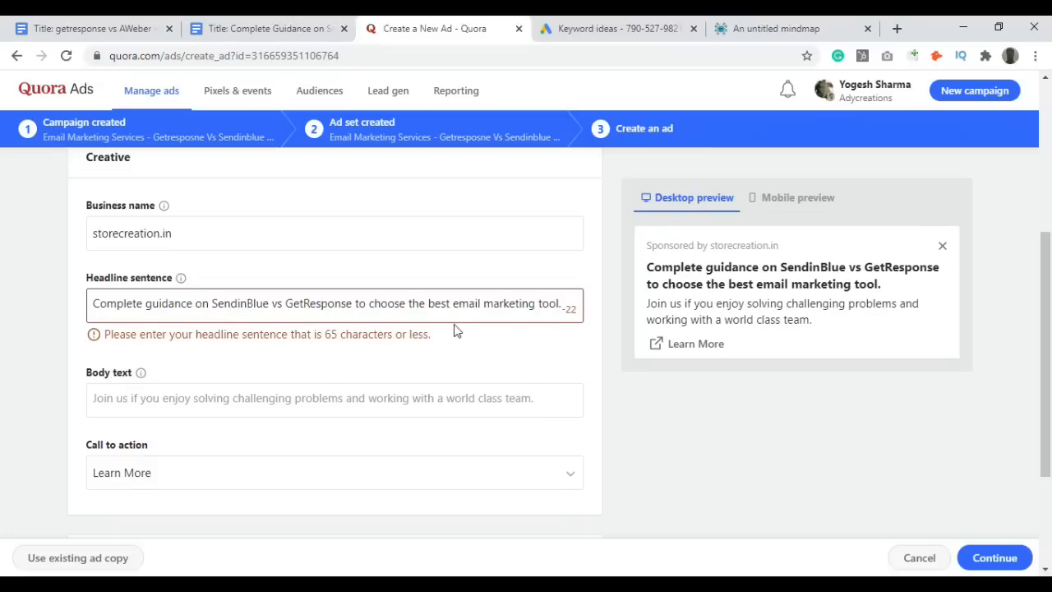
left_click_drag(355, 304, 578, 306)
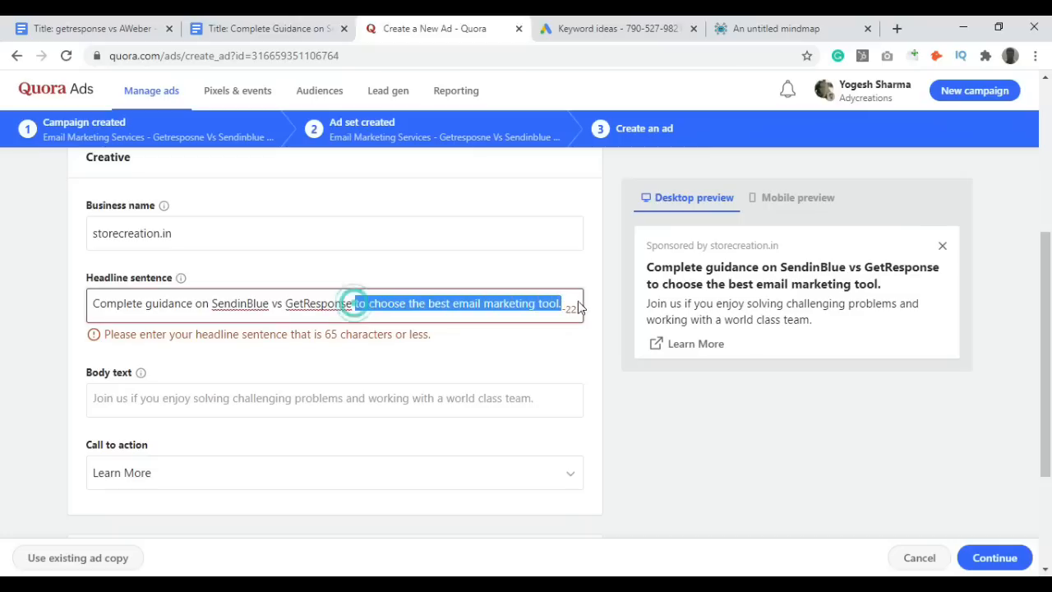
key("BackSpace")
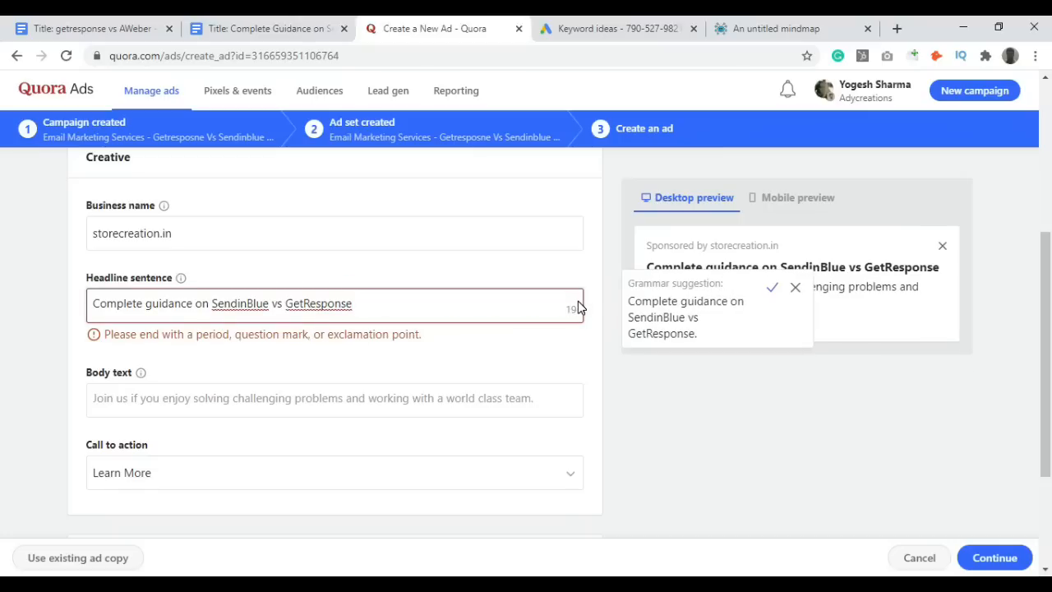
Try extending the headline sentence with ", which one to choose", and remove the addition.
type(", wh")
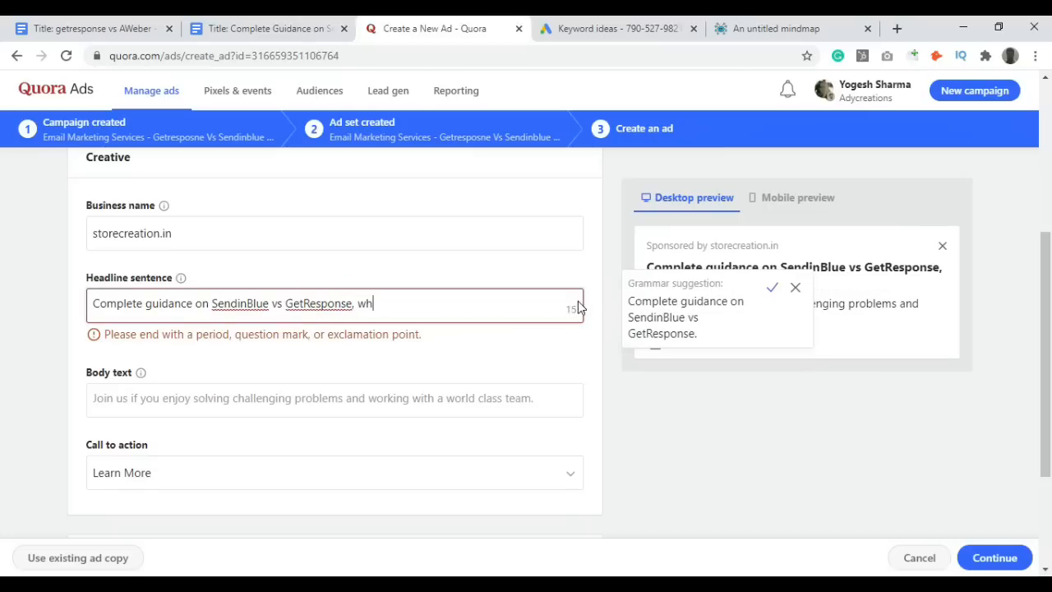
type("ich one to choose")
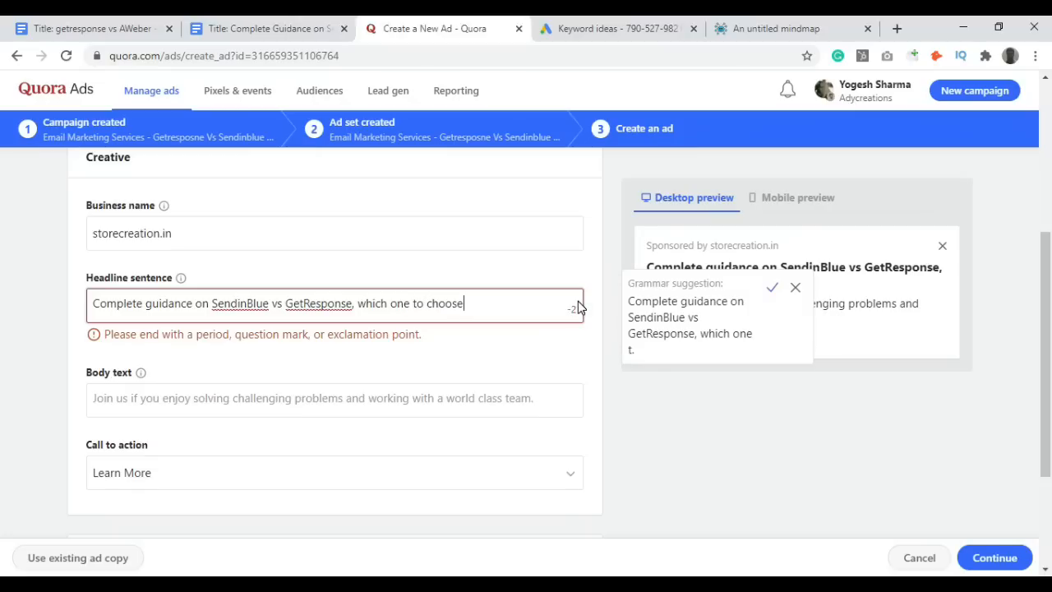
key("BackSpace")
key("BackSpace")
key("BackSpace")
key("BackSpace")
key("BackSpace")
key("BackSpace")
key("BackSpace")
key("BackSpace")
key("BackSpace")
key("BackSpace")
key("BackSpace")
key("BackSpace")
key("BackSpace")
key("BackSpace")
key("BackSpace")
key("BackSpace")
key("BackSpace")
key("BackSpace")
key("BackSpace")
key("BackSpace")
key("BackSpace")
End the headline sentence with a period, making it "Complete guidance on SendinBlue vs GetResponse.".
type("sponse.")
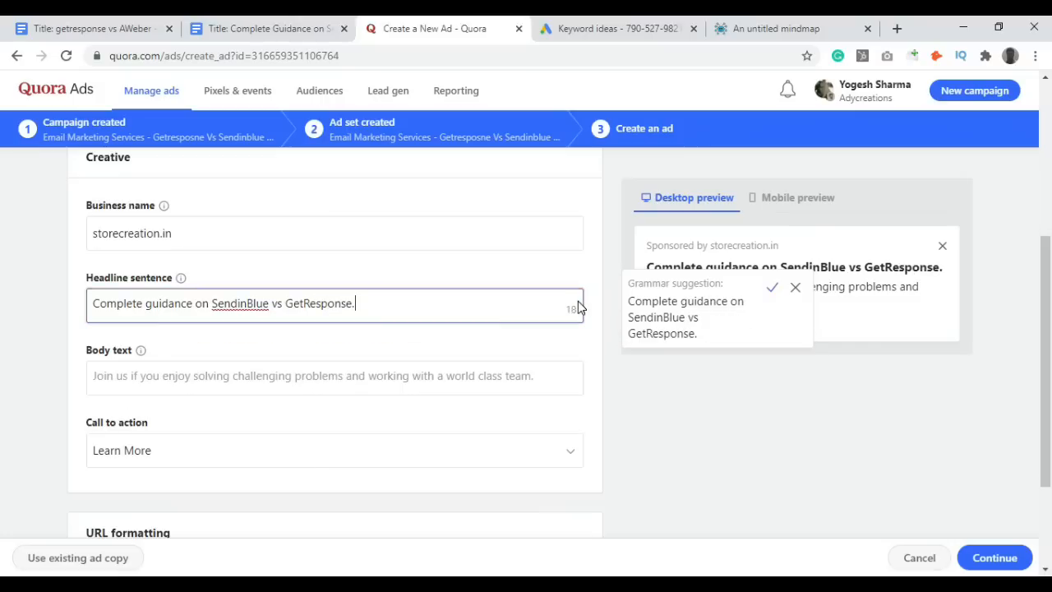
left_click(461, 345)
left_click(366, 306)
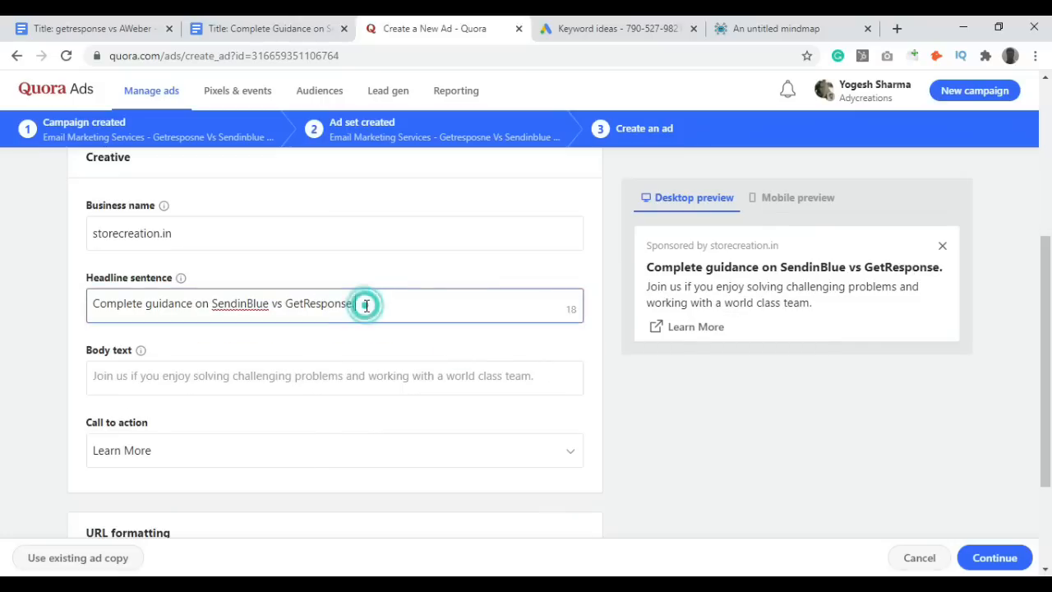
left_click(366, 306)
key("BackSpace")
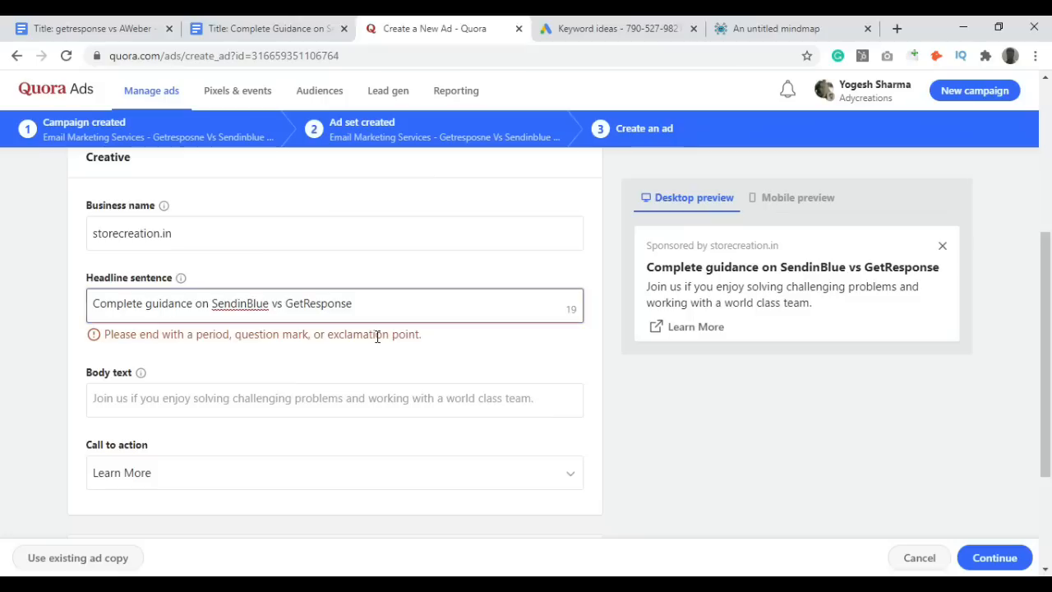
left_click_drag(107, 339, 197, 337)
left_click(238, 349)
left_click(380, 305)
type(".")
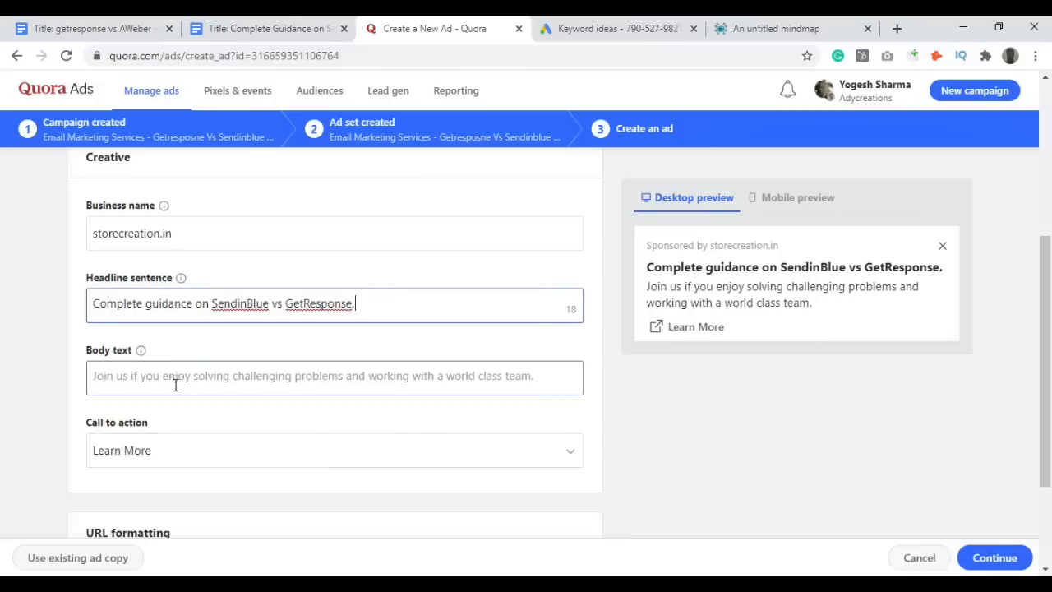
Copy "email marketing is the best and strong way to influence the market." from the Google Docs article into the Quora ad's body text.
left_click(234, 20)
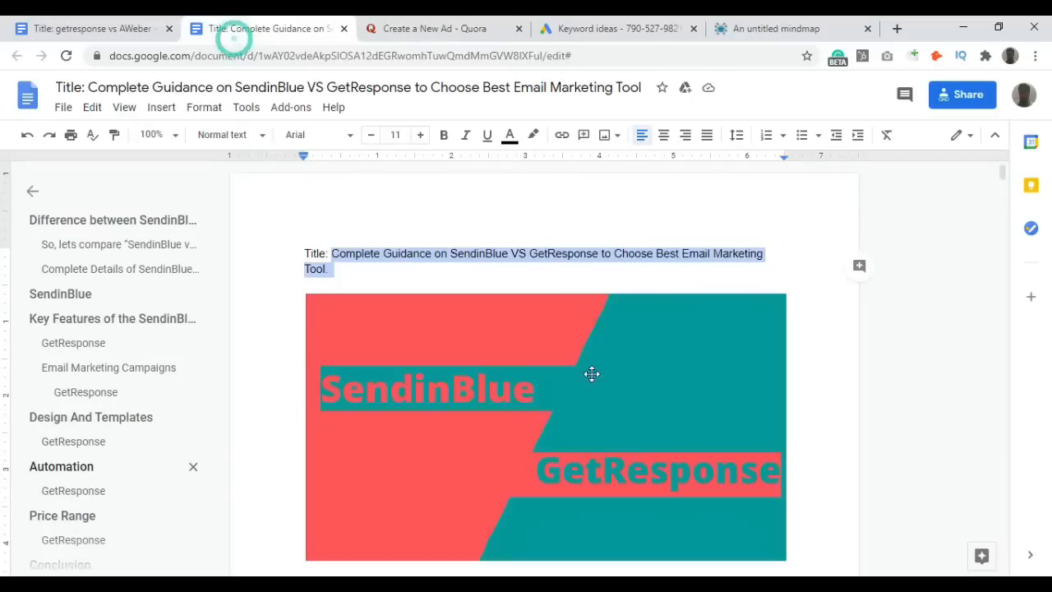
scroll(752, 371, "down", 5)
scroll(678, 363, "up", 1)
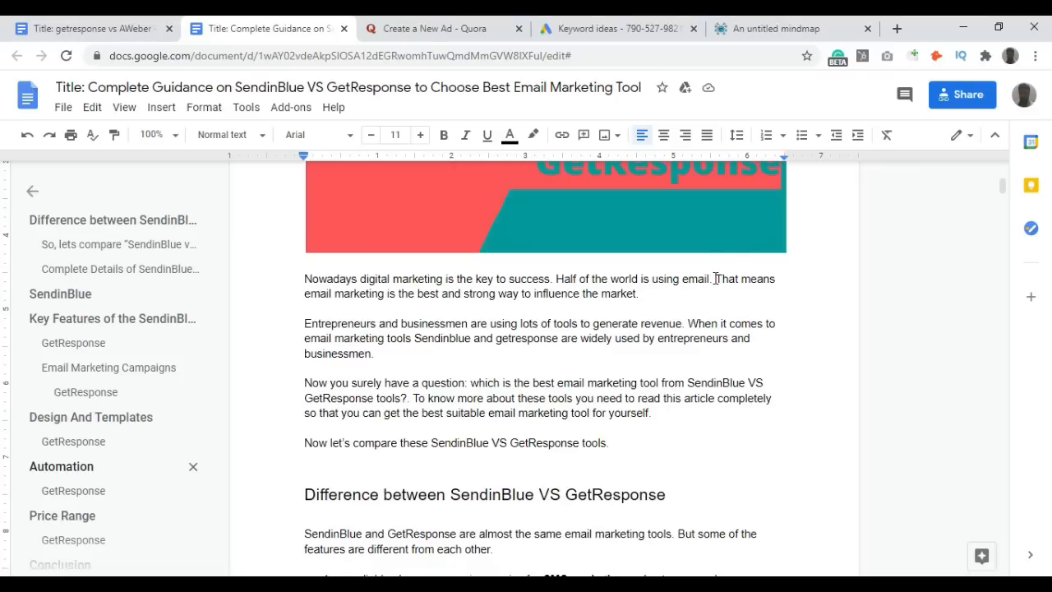
left_click_drag(303, 293, 663, 296)
key("ctrl+c")
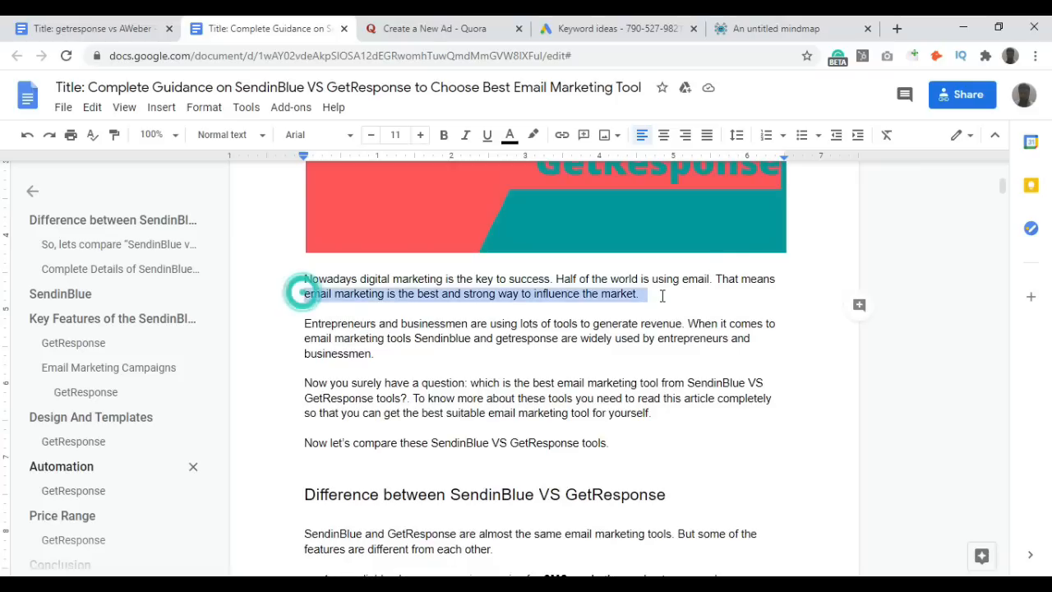
left_click(428, 28)
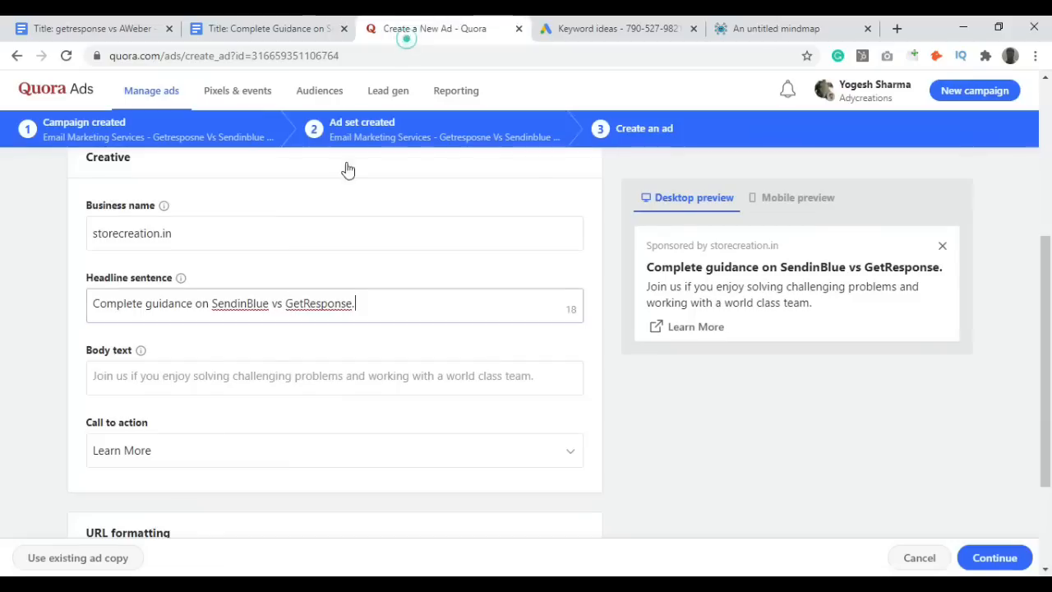
left_click(167, 381)
key("ctrl+v")
Capitalize "Email" at the start of the body text and remove the stray characters after "market.".
left_click(103, 377)
key("BackSpace")
type("EW")
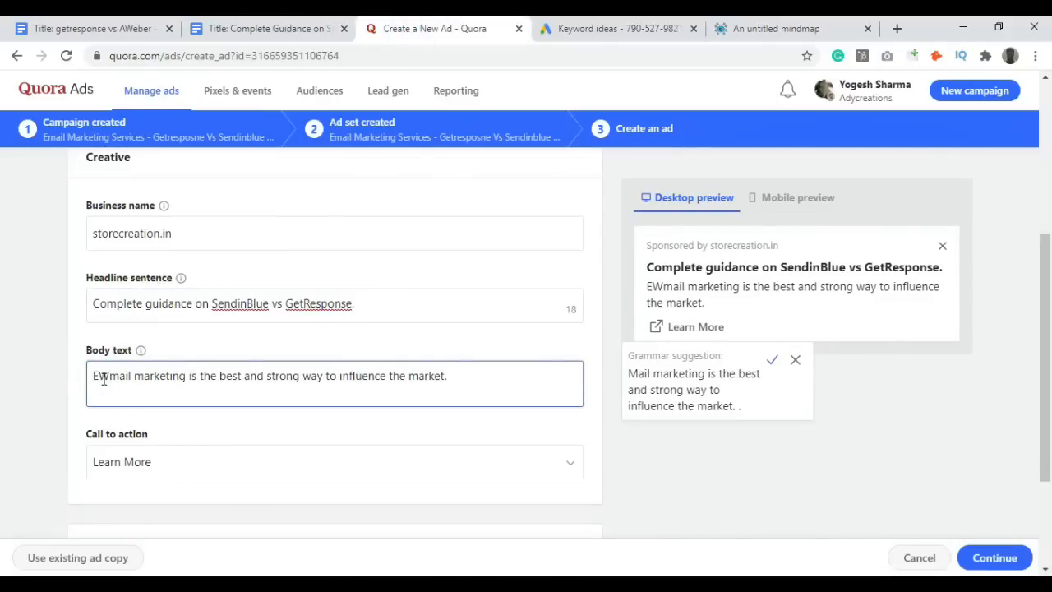
key("BackSpace")
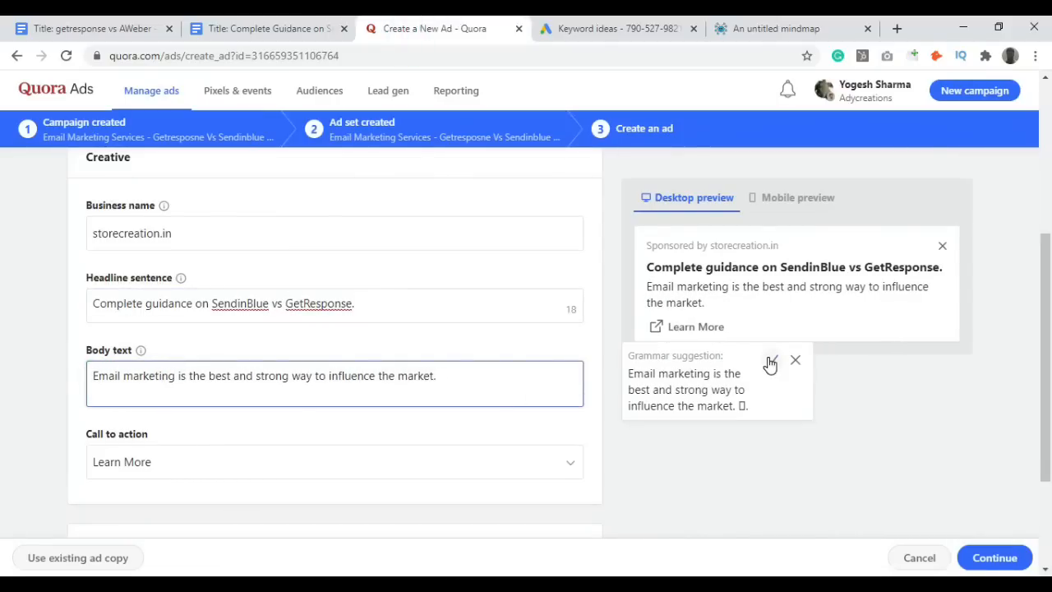
left_click(770, 363)
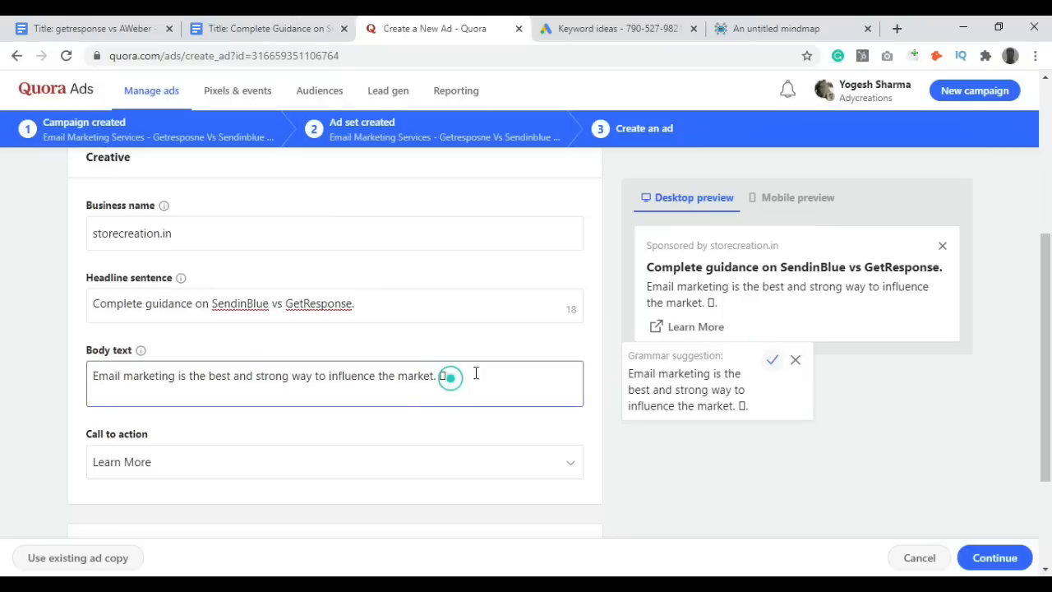
key("BackSpace")
key("BackSpace")
key("BackSpace")
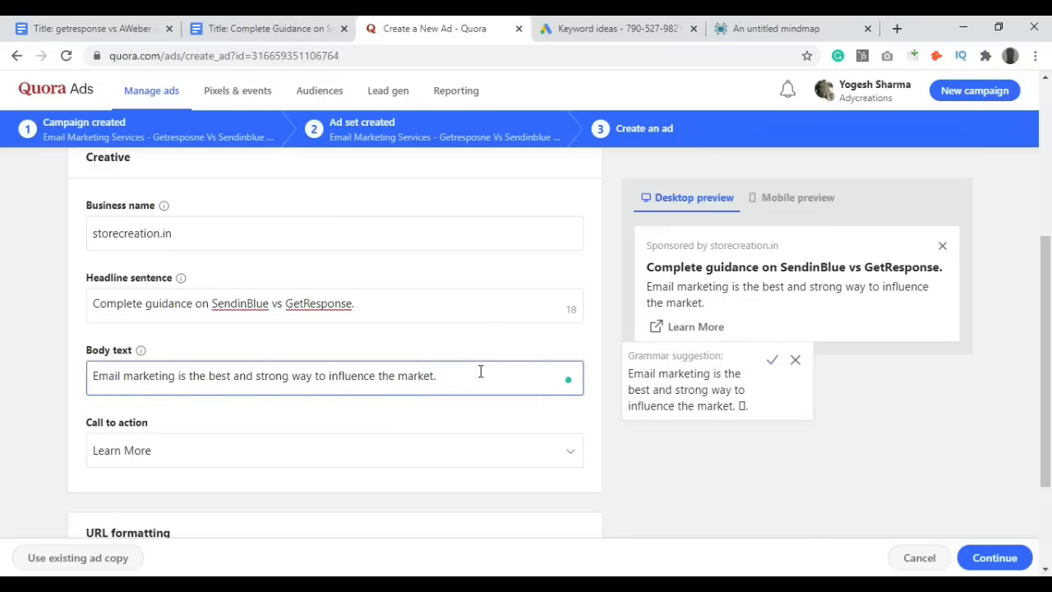
Check the ad's call-to-action setting and review the finished body text.
left_click(682, 410)
scroll(101, 390, "down", 1)
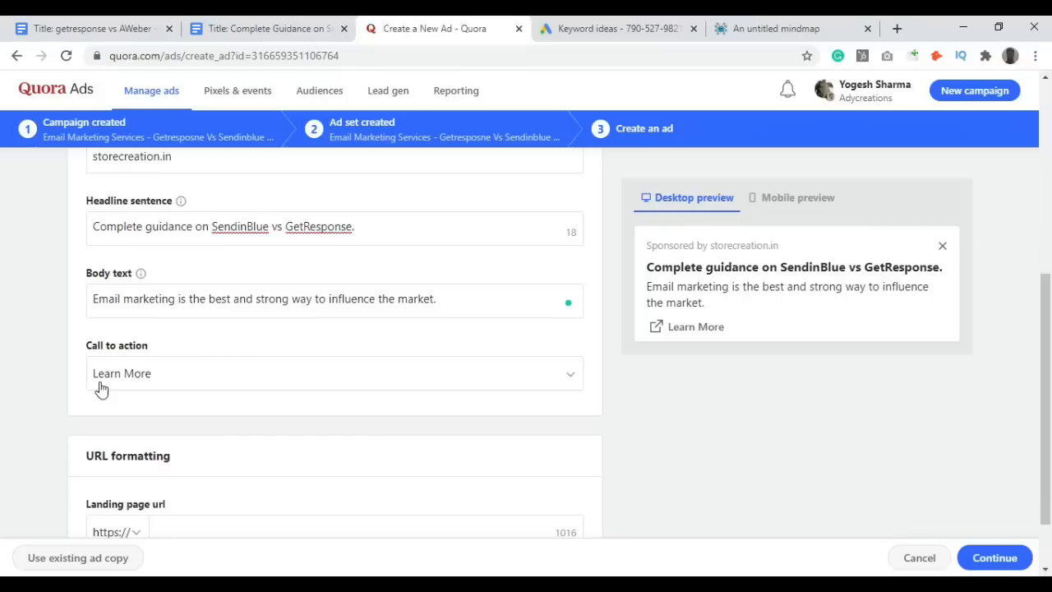
left_click(152, 383)
left_click(721, 430)
left_click_drag(449, 298, 51, 301)
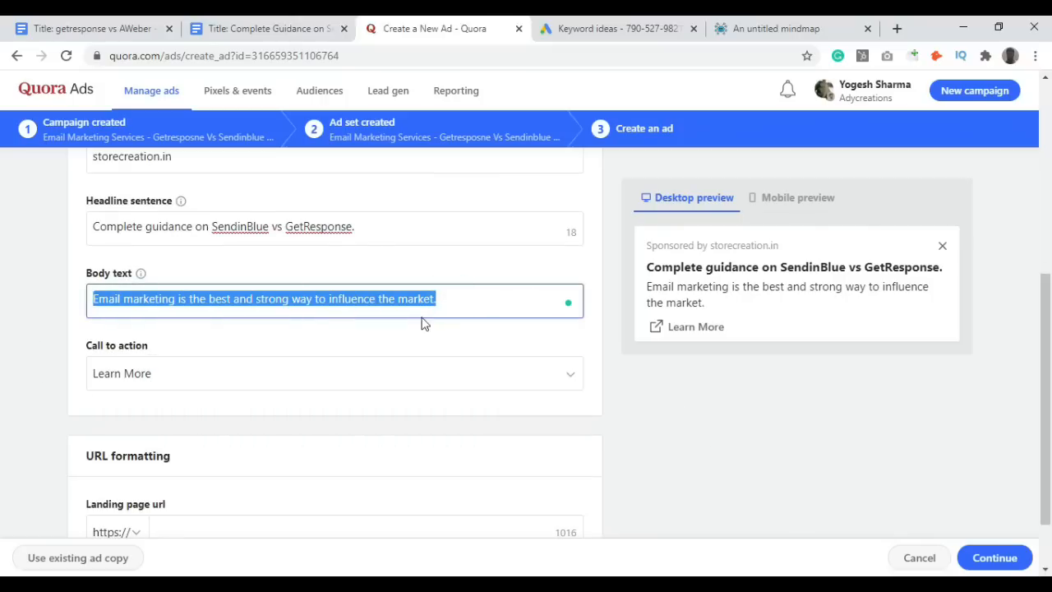
scroll(681, 375, "down", 1)
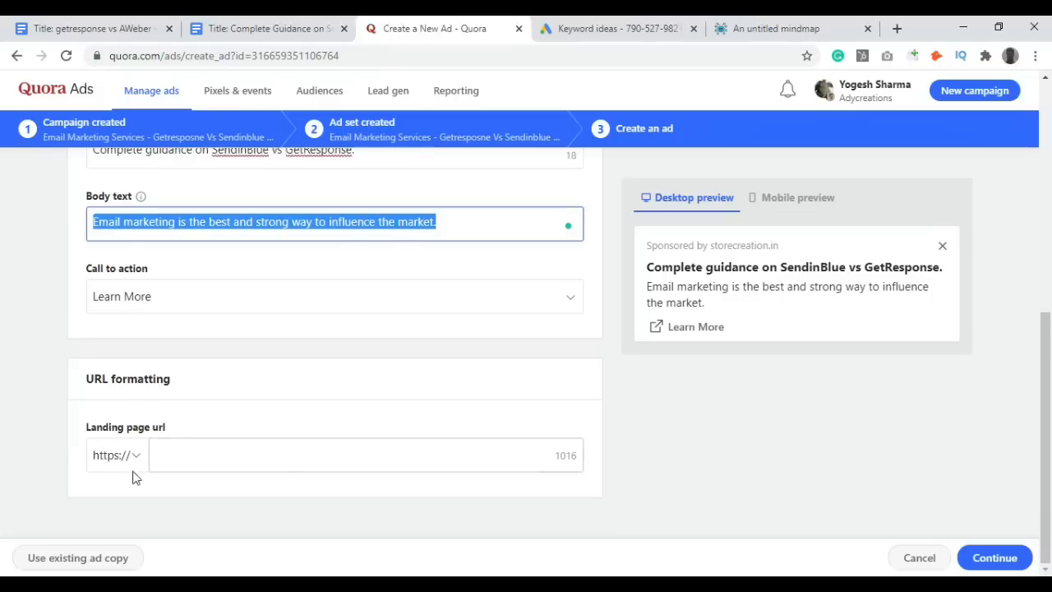
Examine the empty landing page URL field and the Google Docs article it should promote.
left_click(180, 460)
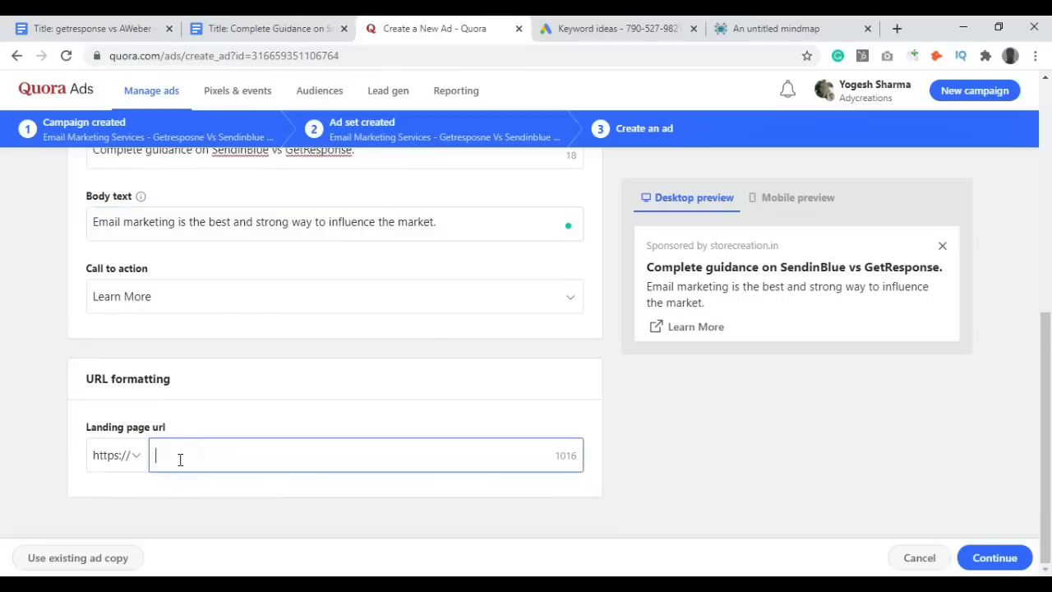
left_click(275, 26)
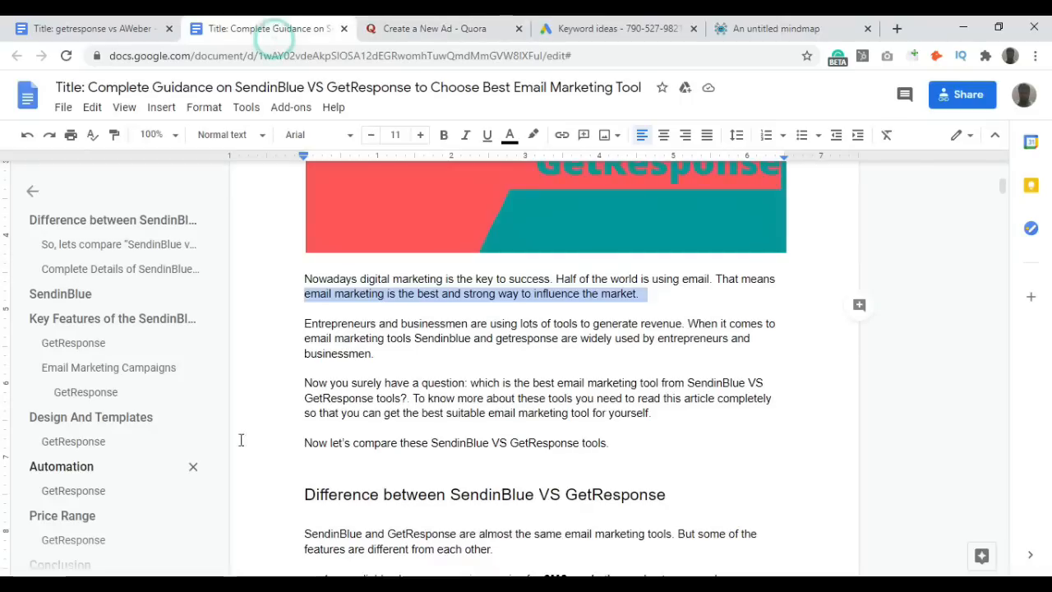
left_click(763, 309)
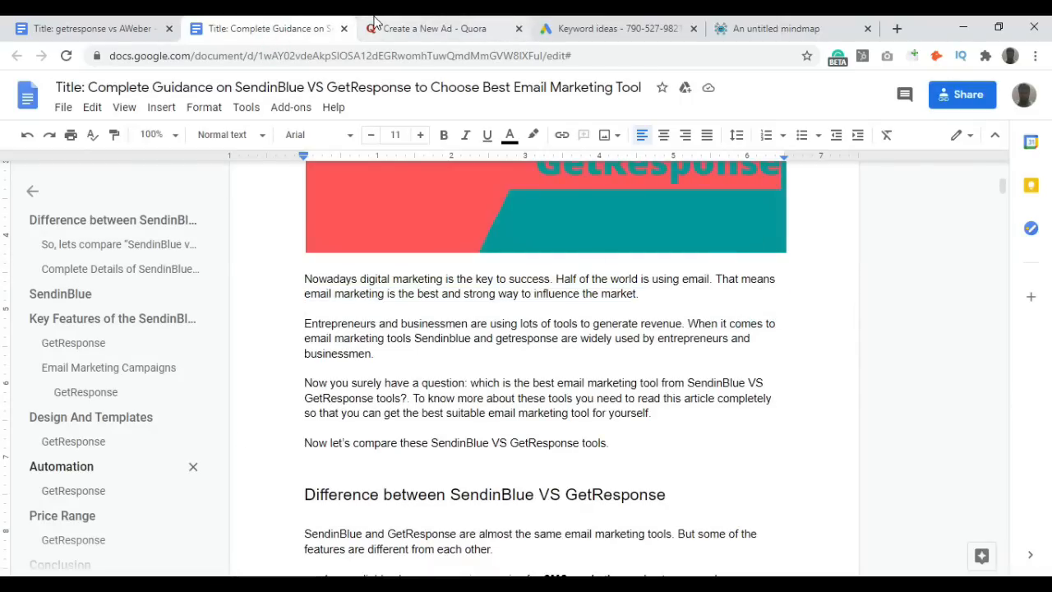
left_click(429, 23)
scroll(205, 461, "down", 1)
left_click(162, 408)
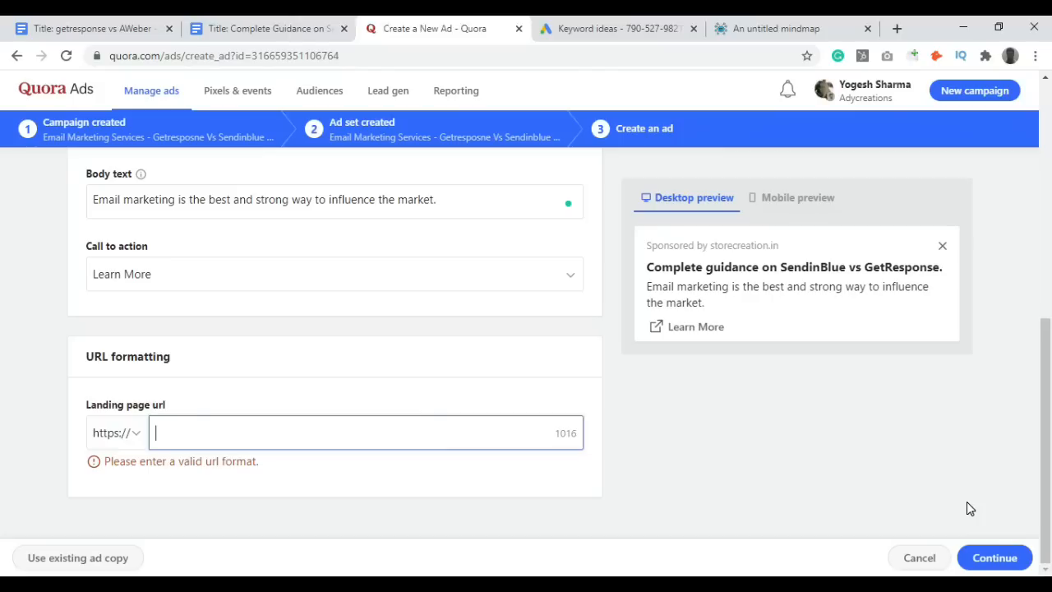
Leave the ad form and open the Quora home page.
scroll(411, 249, "up", 6)
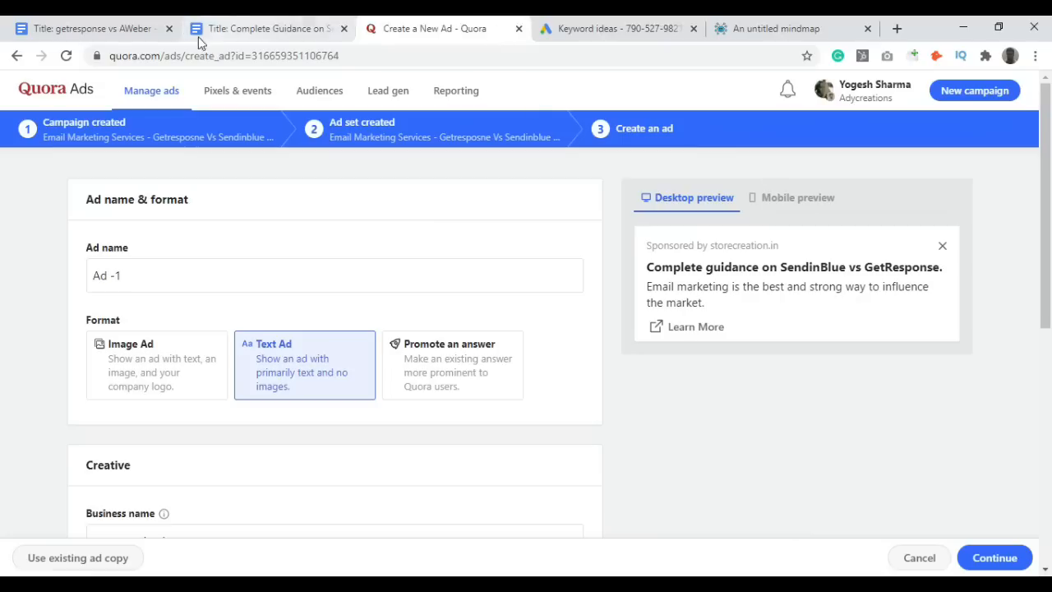
left_click_drag(165, 56, 557, 51)
key("BackSpace")
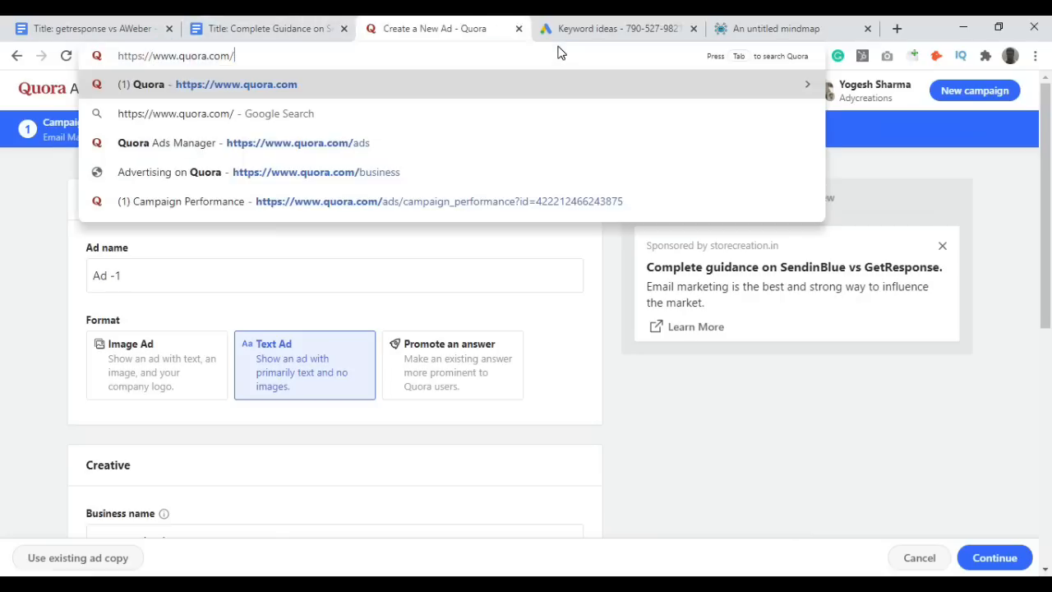
key("Return")
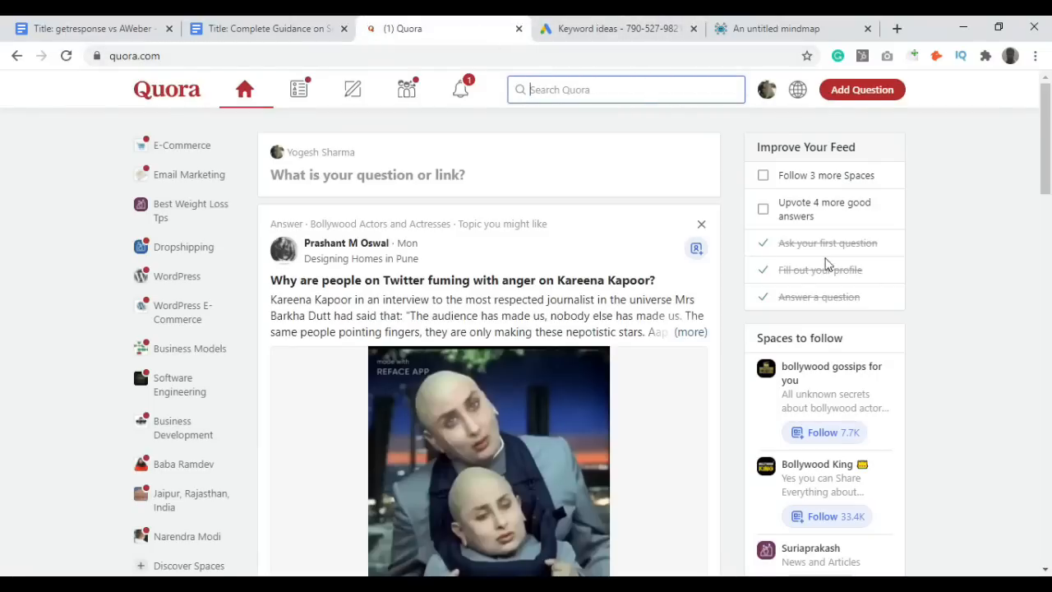
Search Quora for "resurge" and browse the questions and answers in the results.
left_click(555, 90)
type("re")
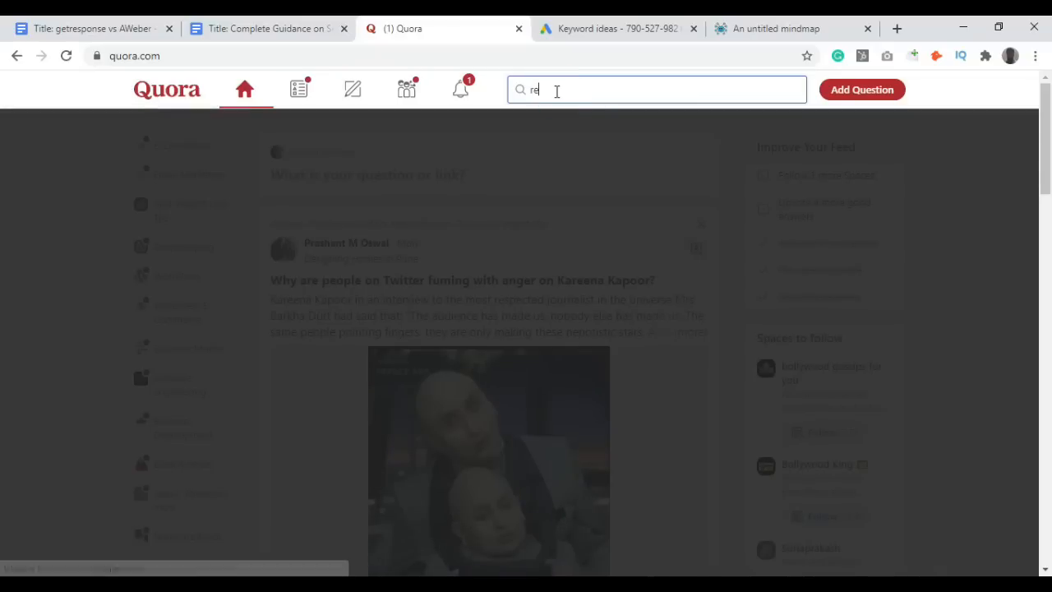
type("surger")
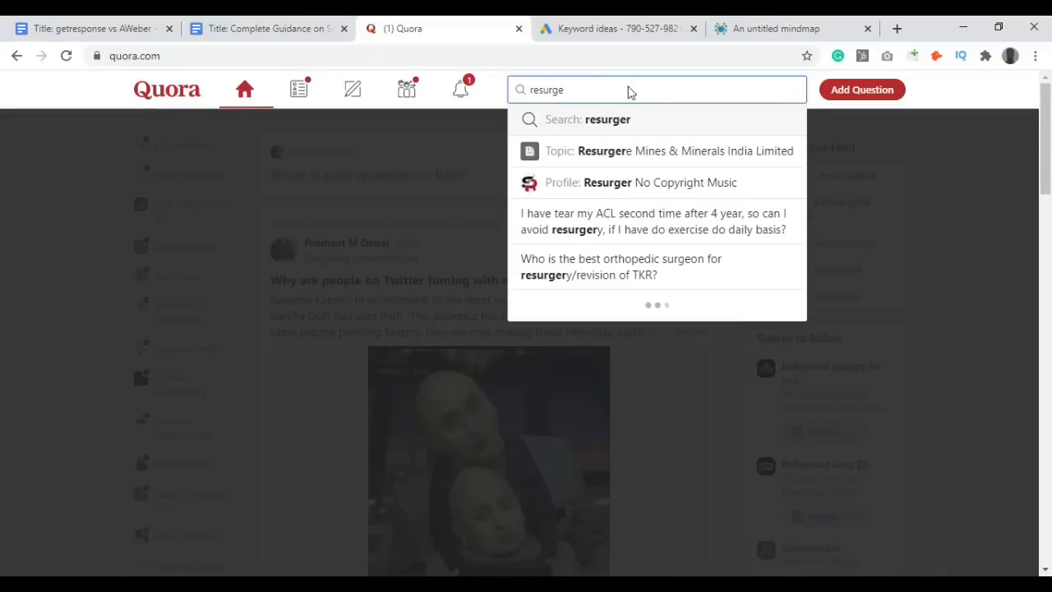
key("Return")
left_click(602, 90)
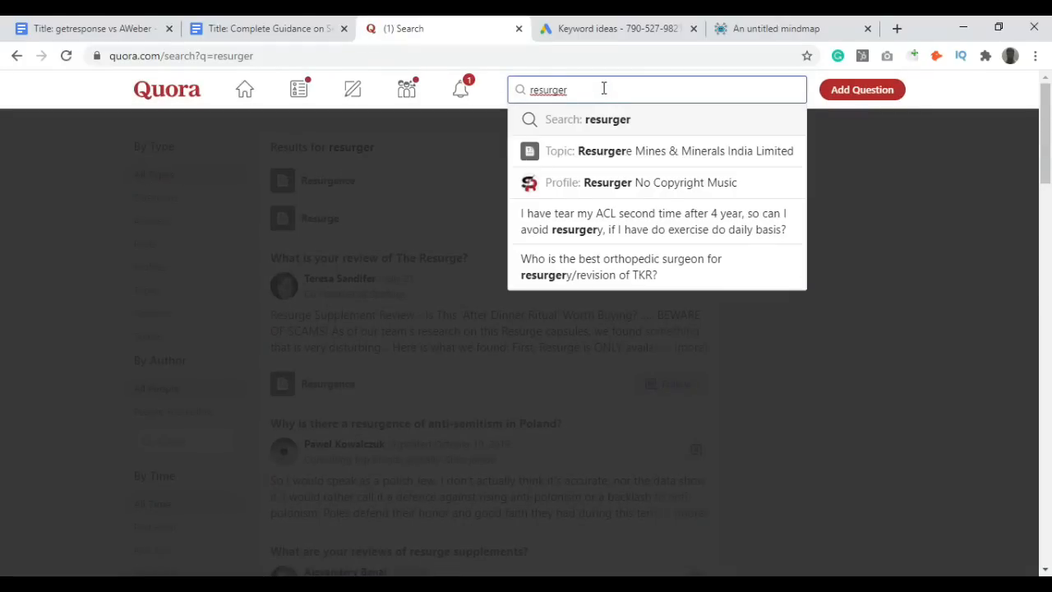
key("BackSpace")
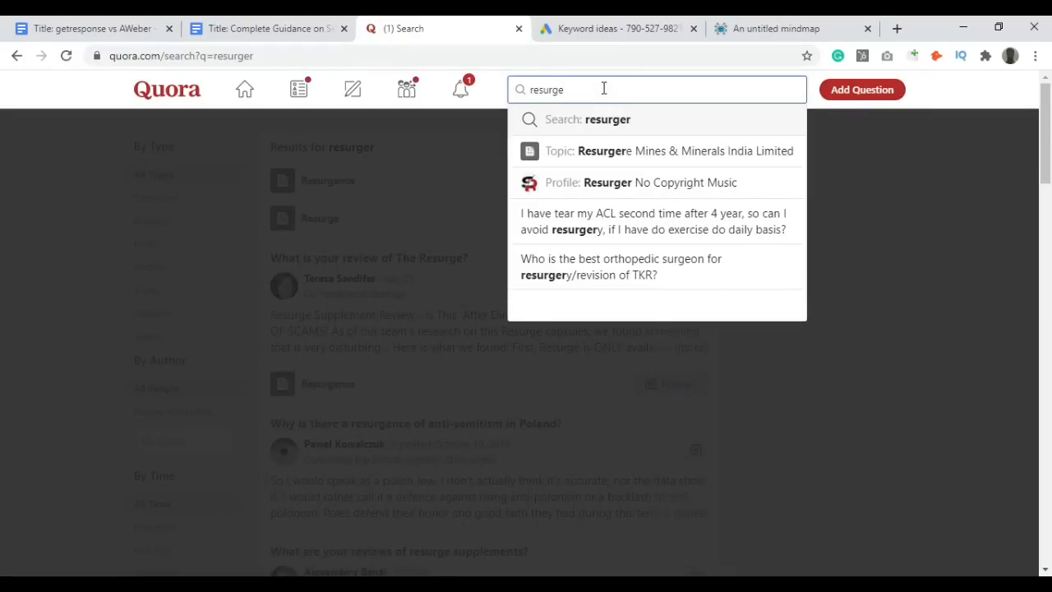
key("Return")
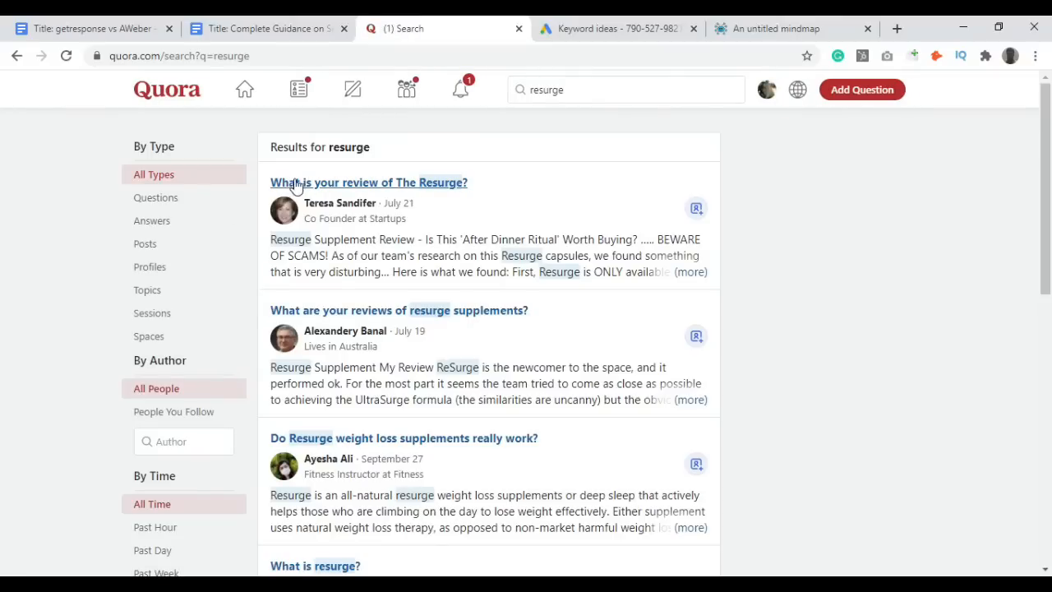
scroll(475, 281, "down", 1)
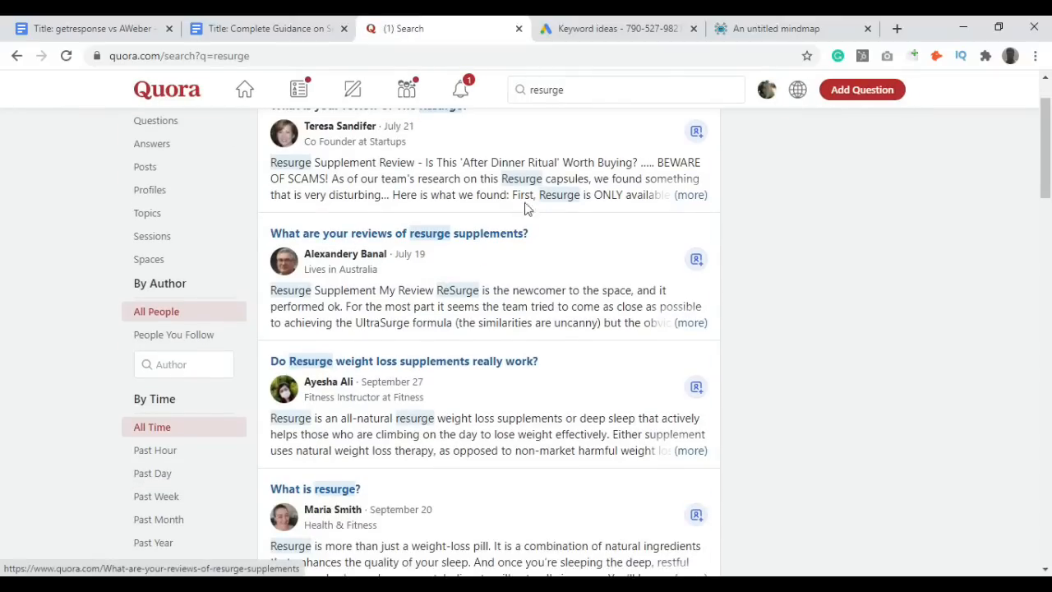
scroll(527, 209, "down", 8)
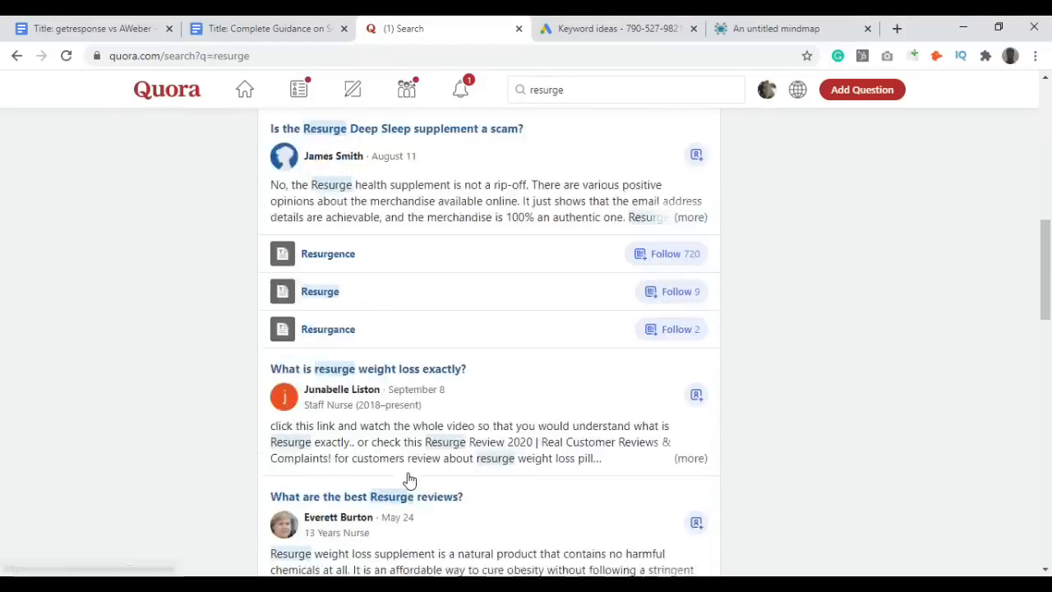
scroll(410, 481, "down", 1)
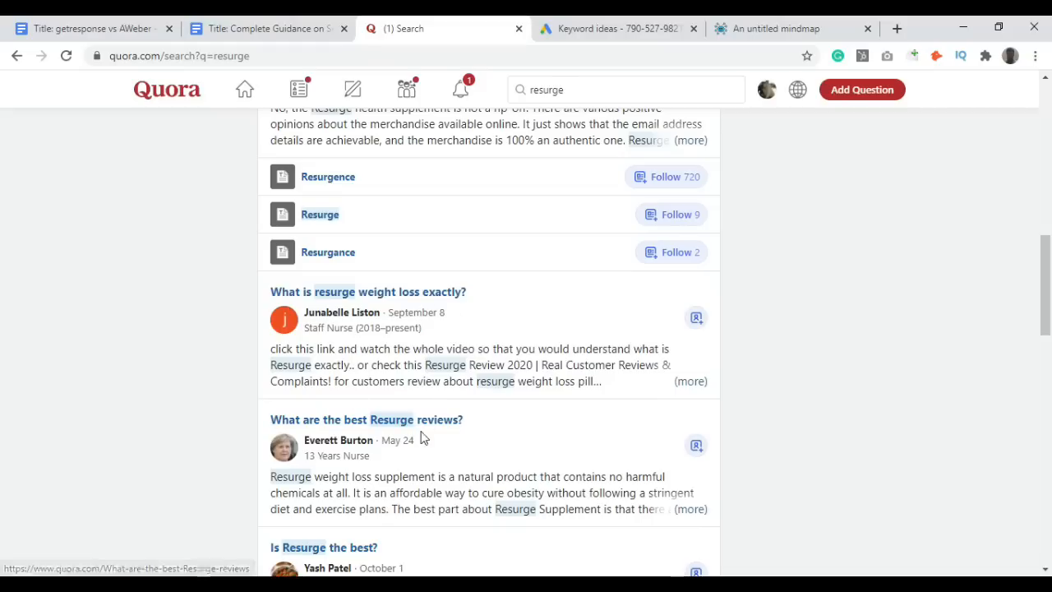
Search Quora for "leptitox" and browse the questions and answers in the results.
scroll(446, 430, "up", 9)
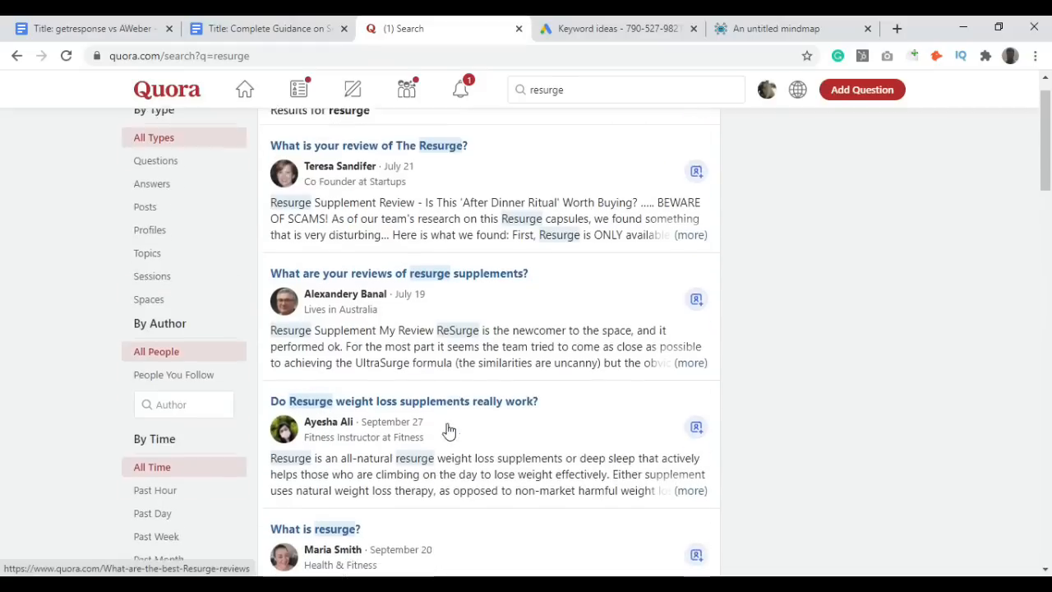
left_click(571, 89)
key("BackSpace")
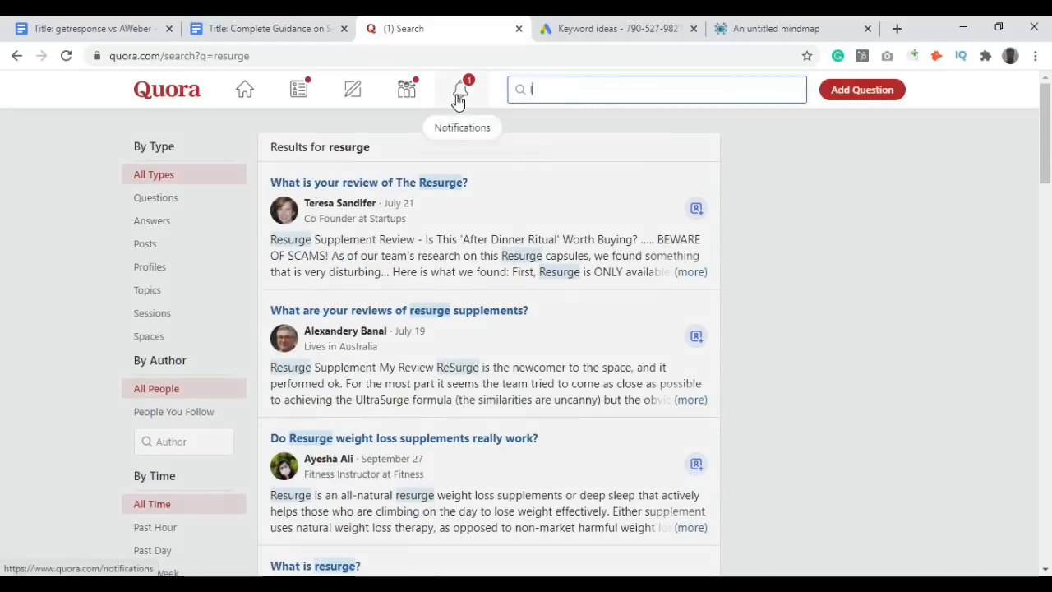
type("leptitox")
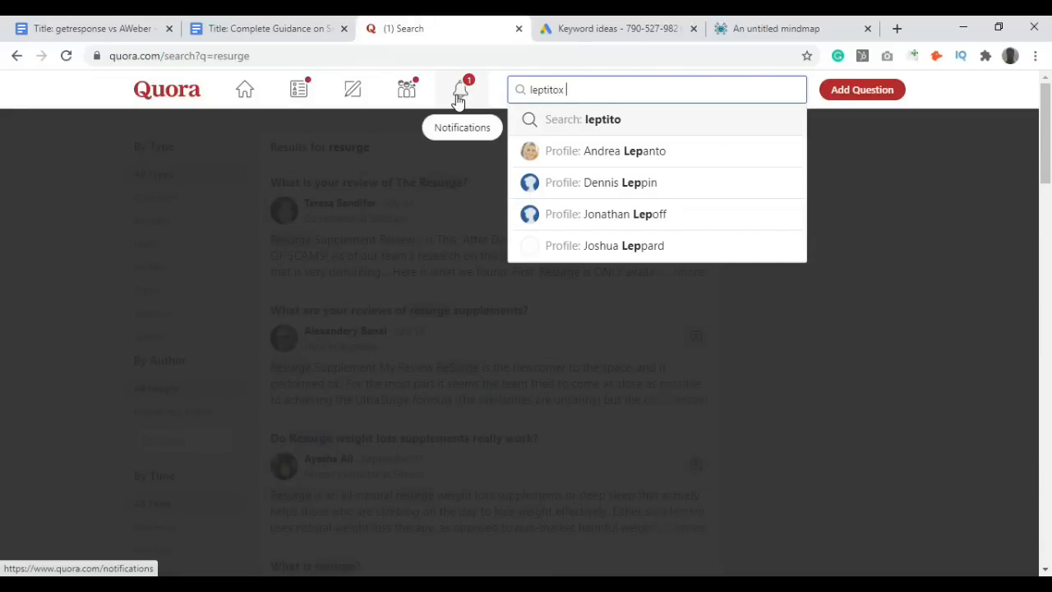
key("Return")
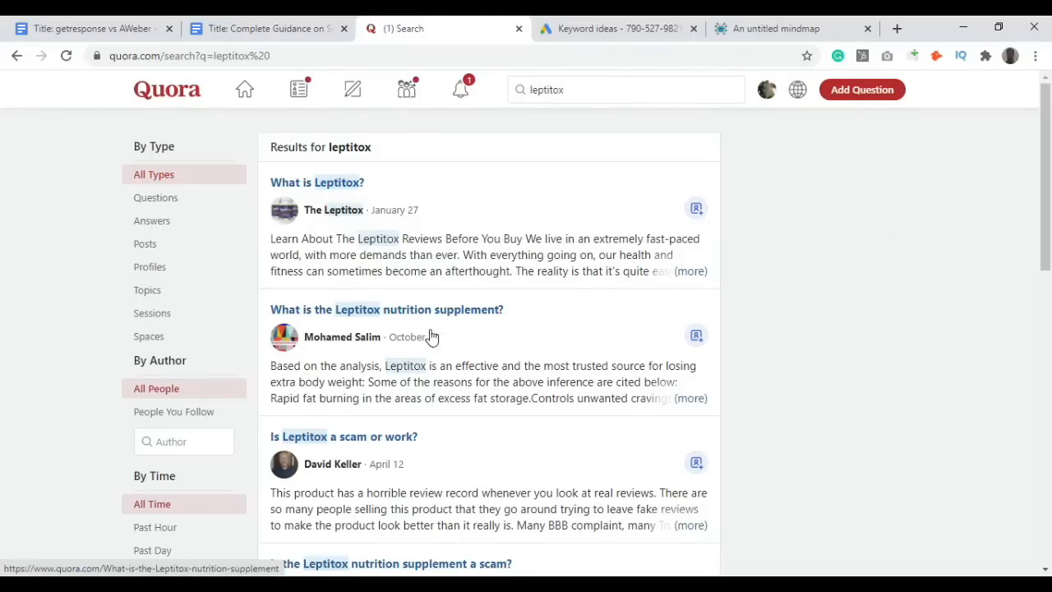
scroll(431, 337, "down", 5)
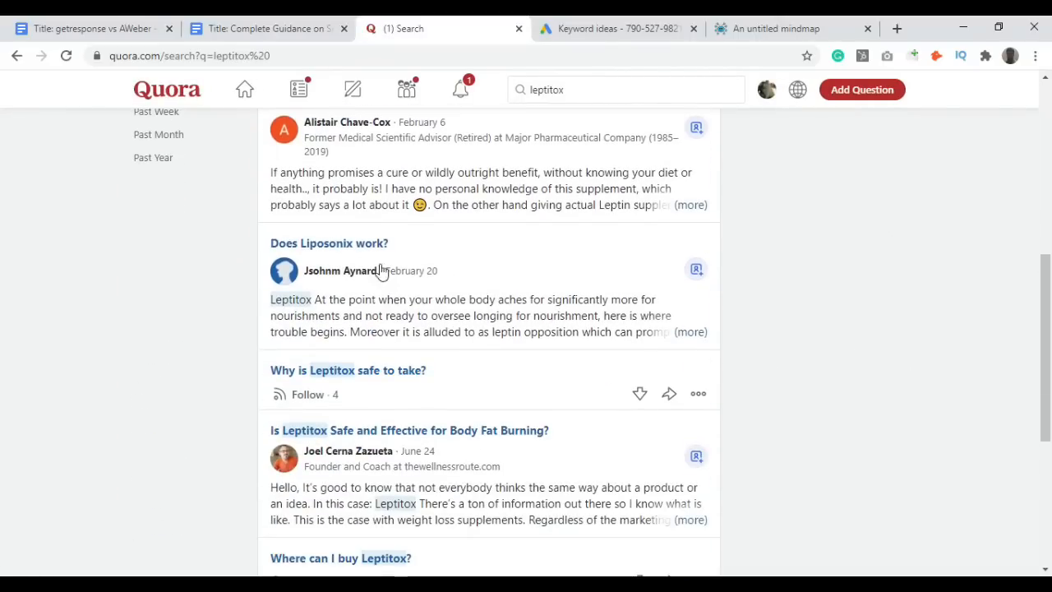
scroll(381, 271, "down", 2)
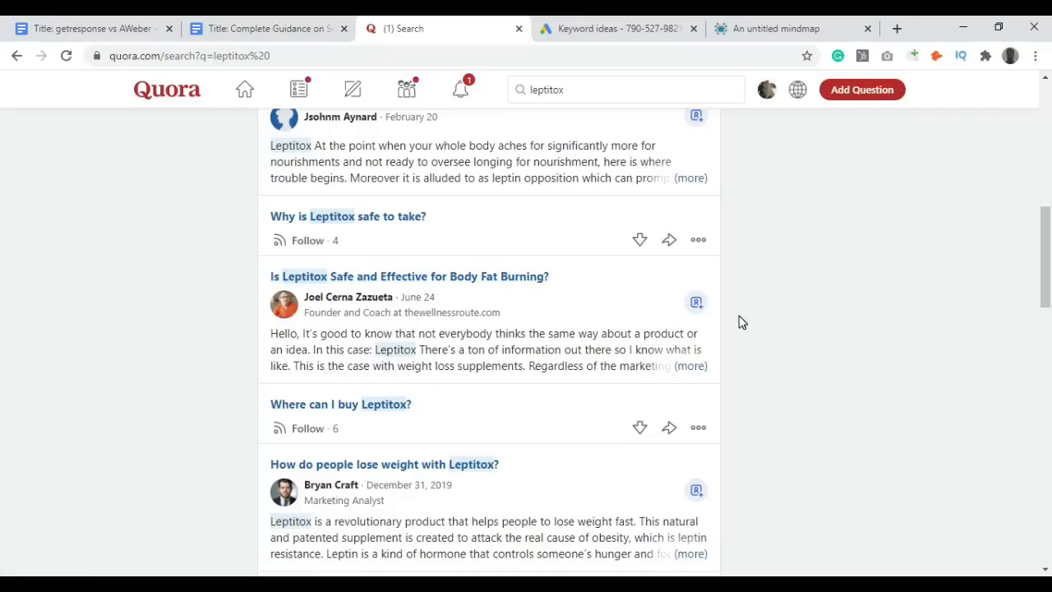
scroll(740, 322, "down", 5)
scroll(740, 322, "up", 8)
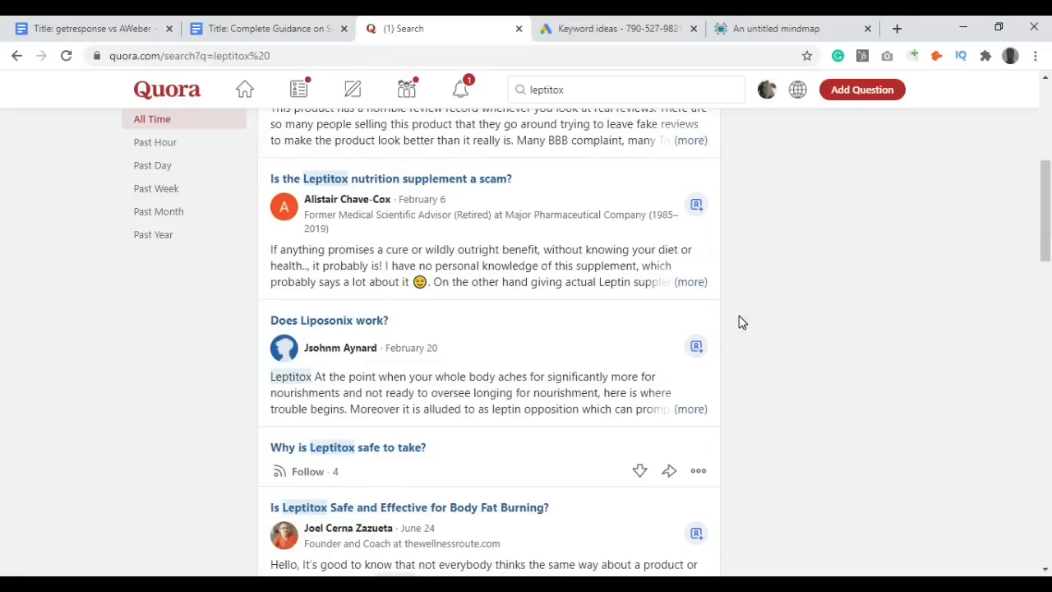
scroll(740, 322, "up", 5)
Search Quora for "hosting" and examine the result questions, including "What is the best web host to use?".
left_click(563, 89)
left_click_drag(562, 89, 496, 90)
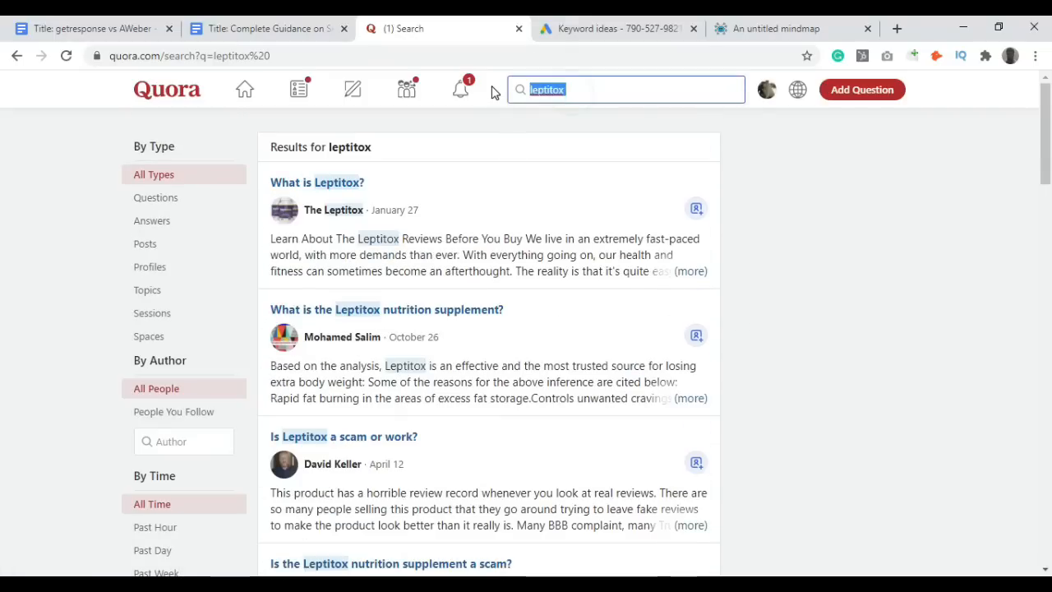
type("hosti")
key("Return")
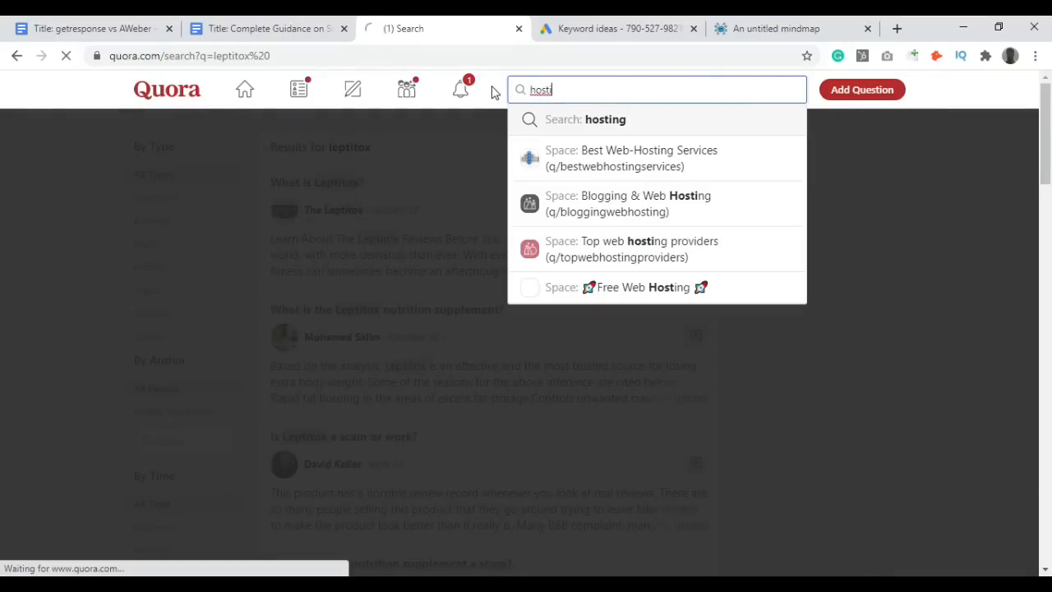
left_click(583, 89)
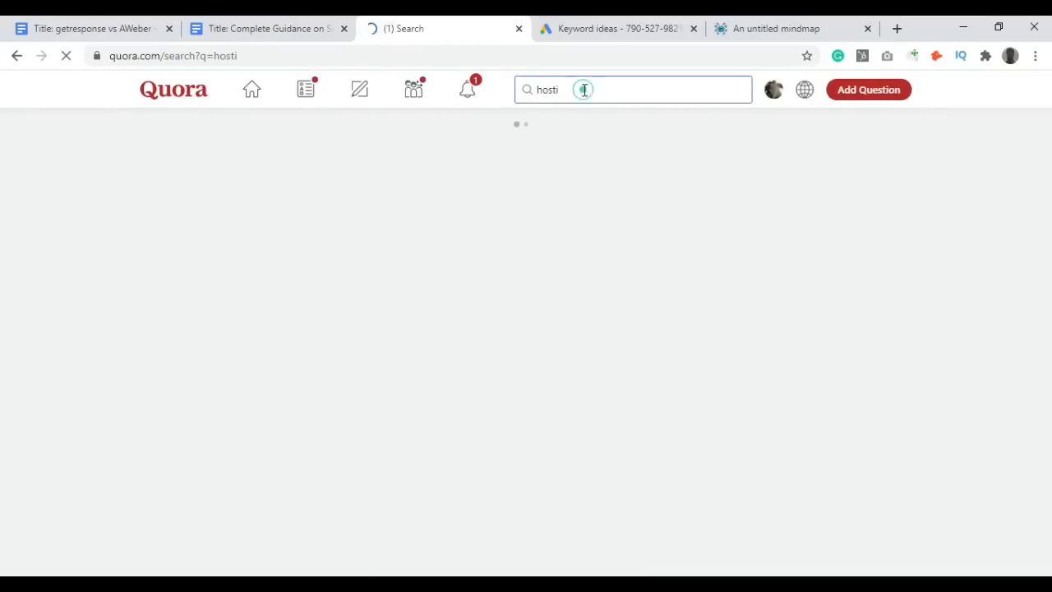
type("ng")
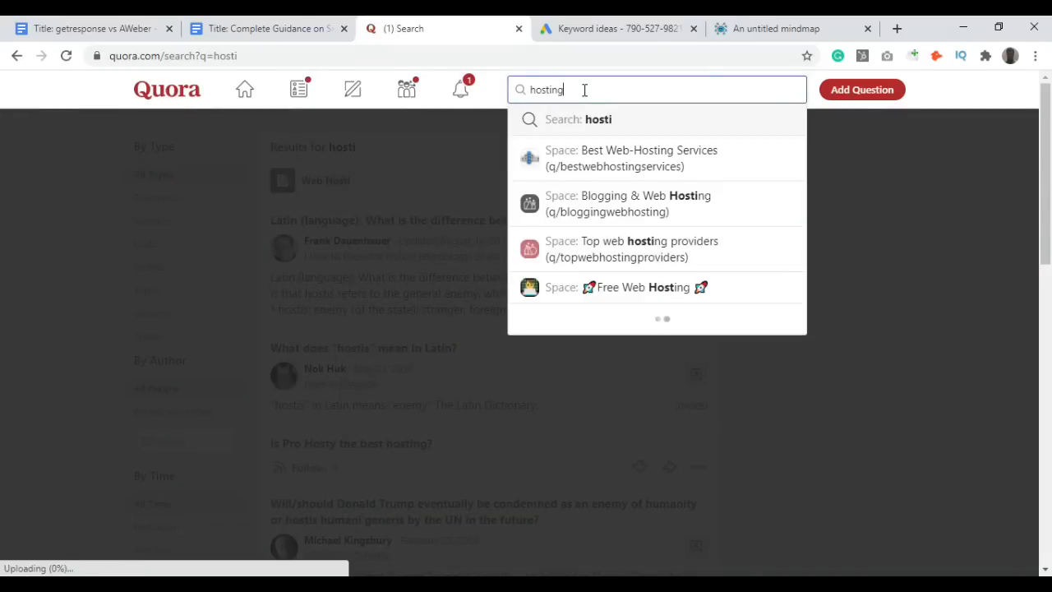
key("Return")
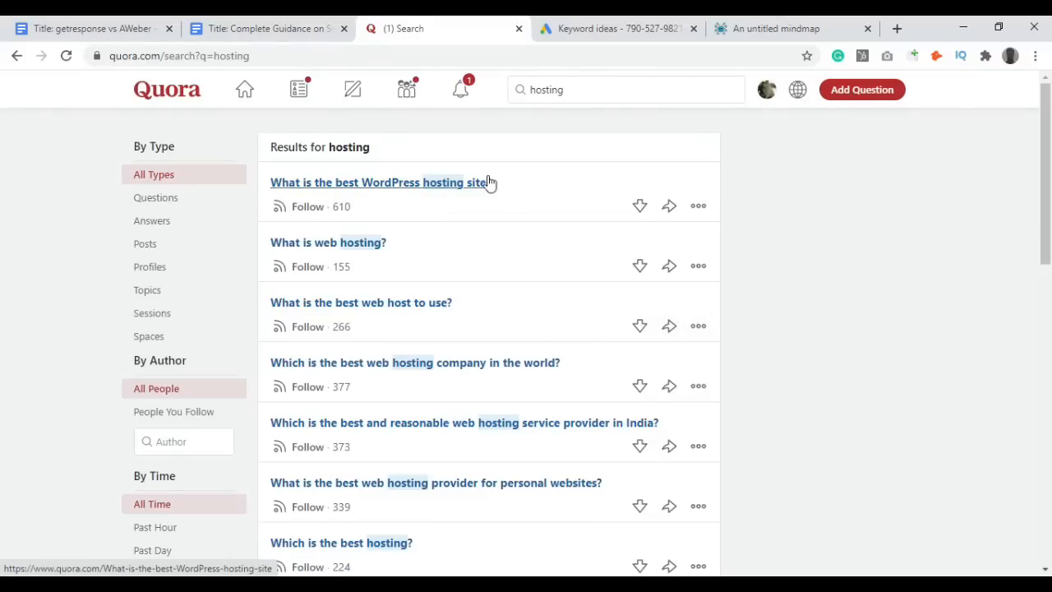
scroll(534, 253, "down", 1)
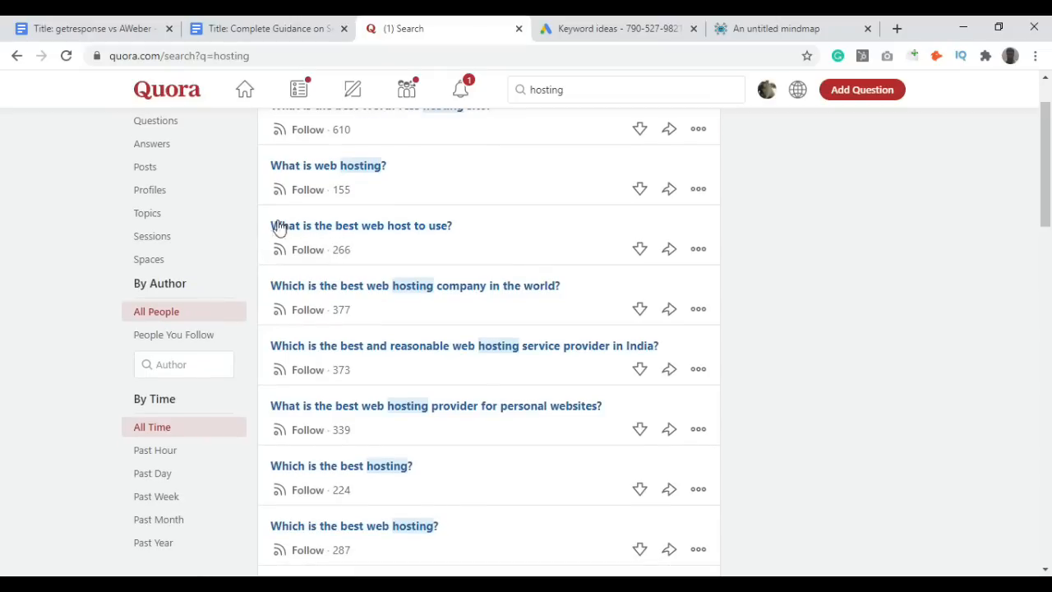
left_click_drag(257, 226, 459, 240)
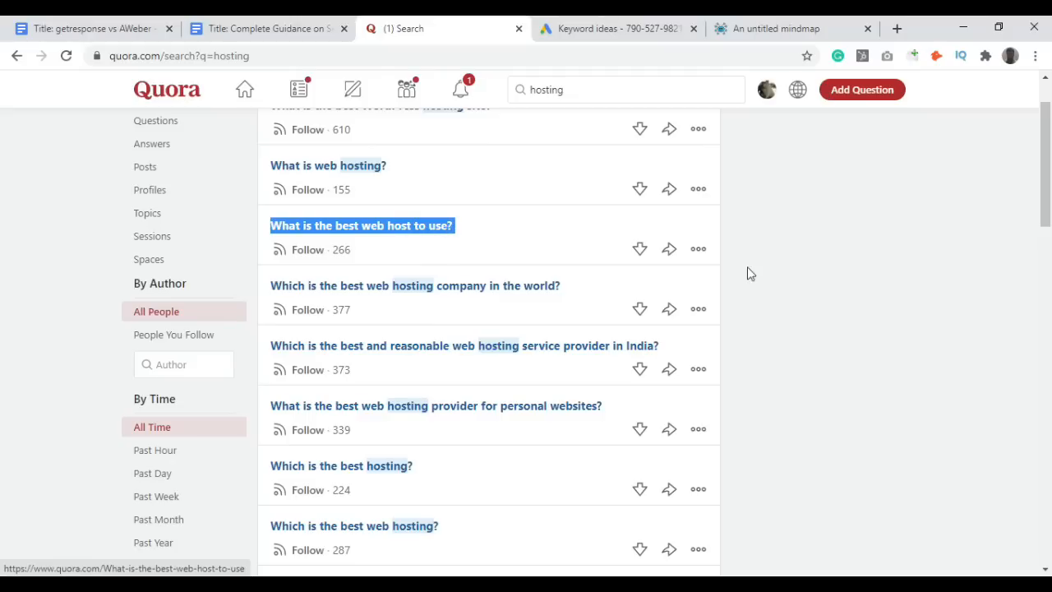
left_click(784, 279)
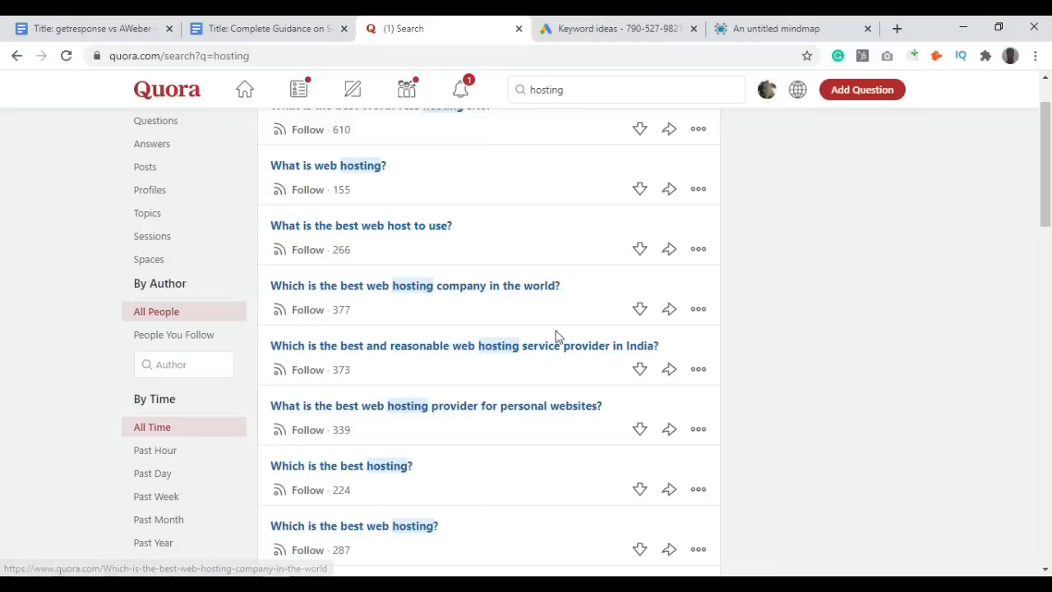
scroll(460, 336, "down", 1)
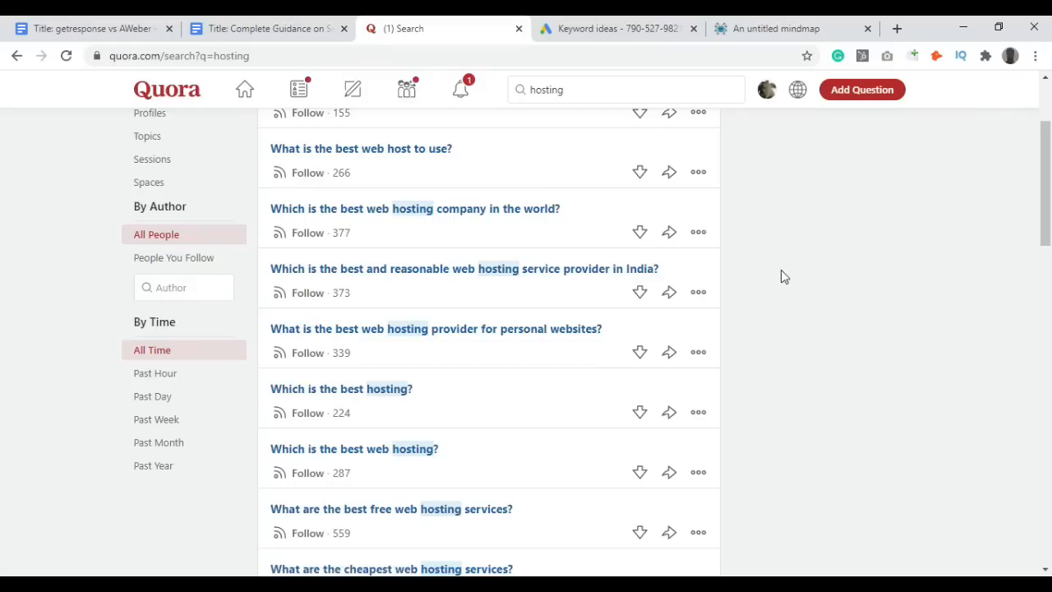
Go back one Quora search, switch to the Google Ads keyword plan and review the email marketing keyword ideas.
left_click(576, 28)
left_click(407, 29)
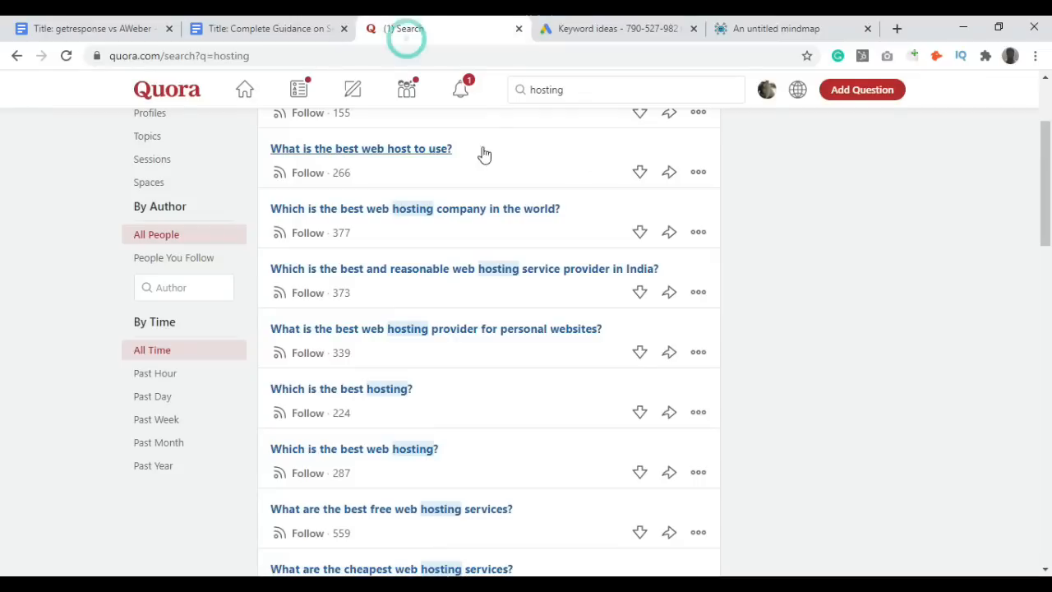
left_click(17, 56)
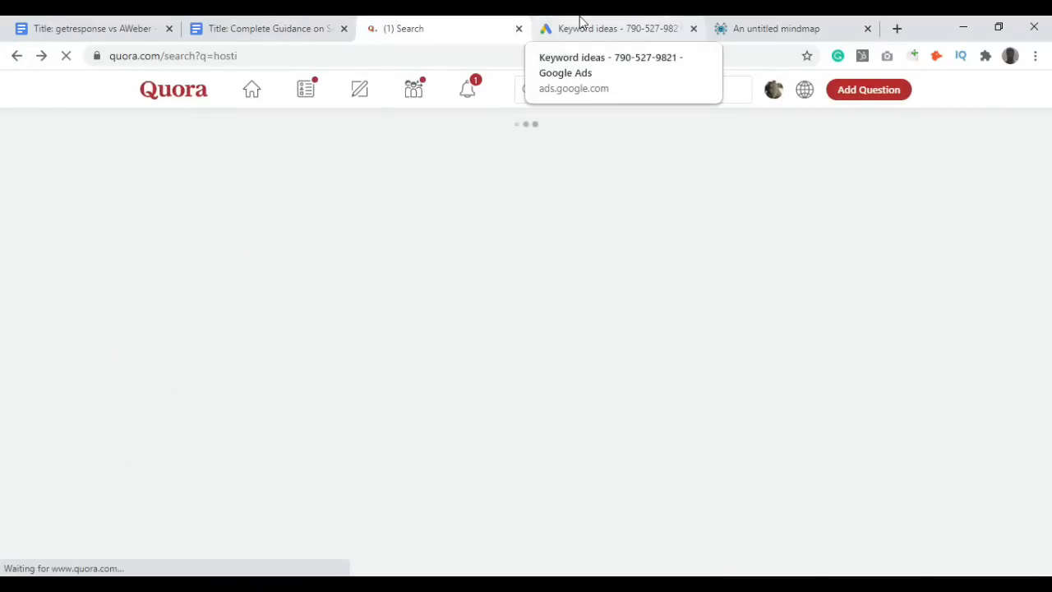
left_click(579, 23)
left_click(405, 25)
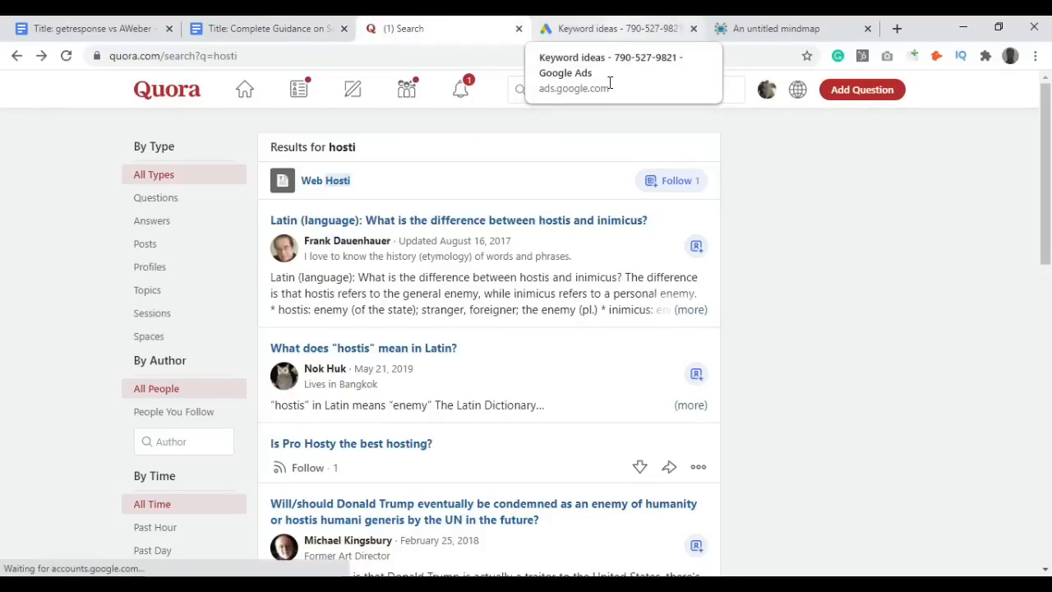
left_click(610, 28)
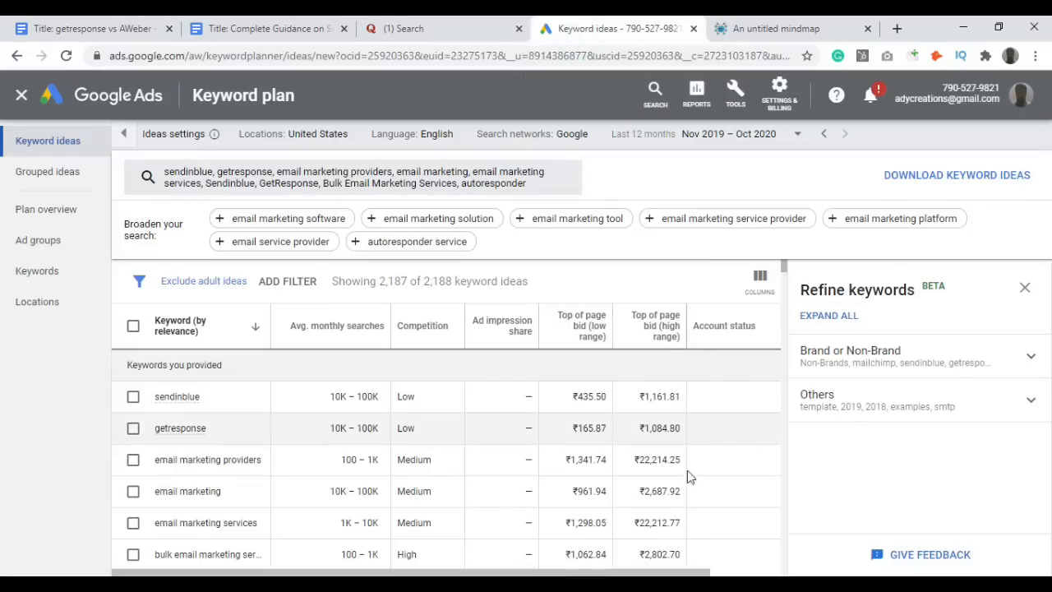
scroll(663, 430, "down", 1)
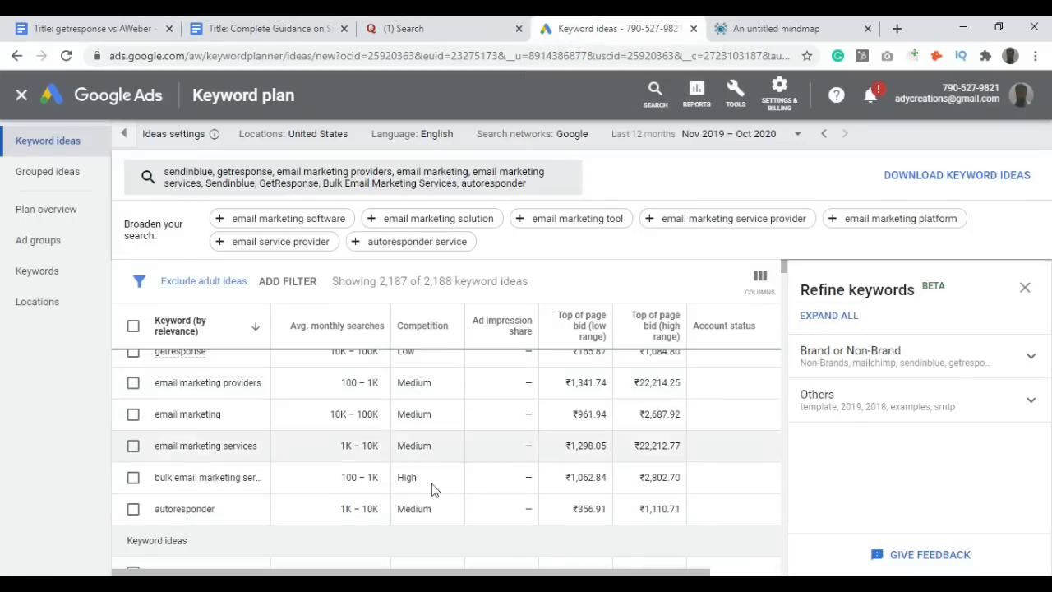
Look at the opening and title of the SendinBlue VS GetResponse article in Google Docs, then return to the Quora search results.
left_click(432, 23)
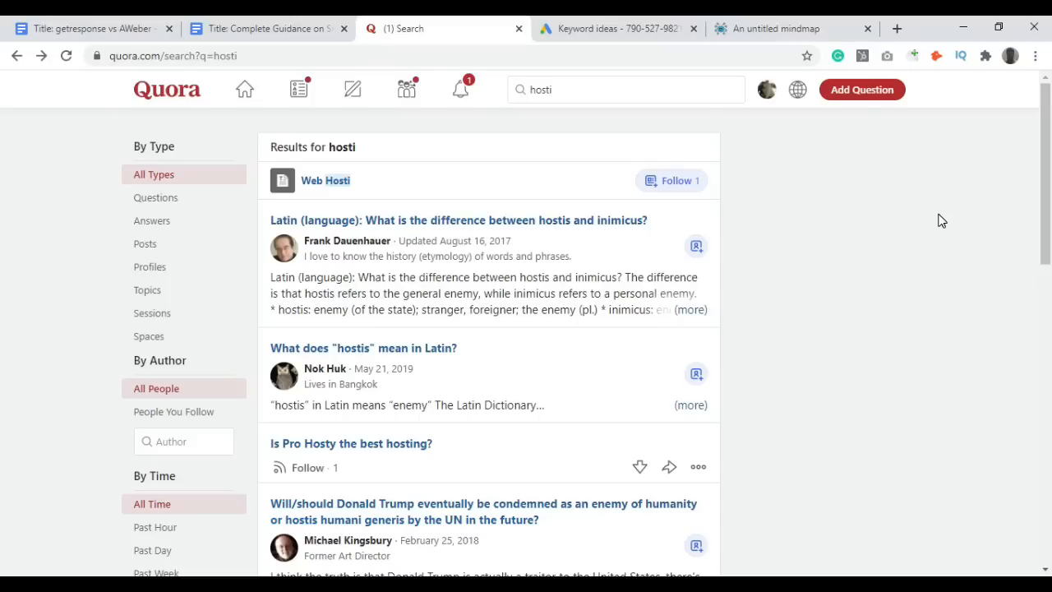
left_click(255, 28)
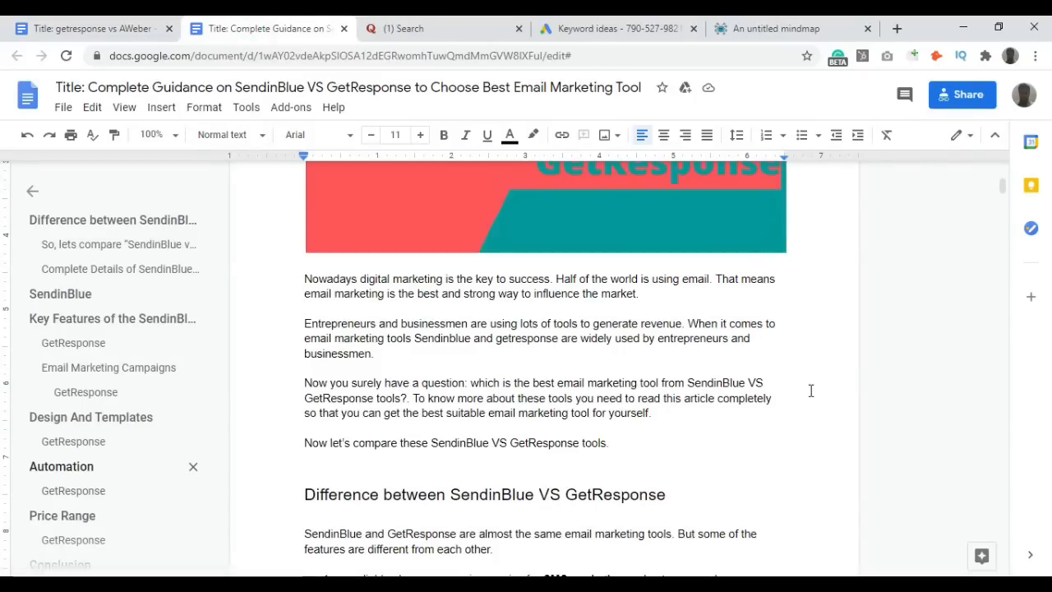
scroll(810, 391, "up", 4)
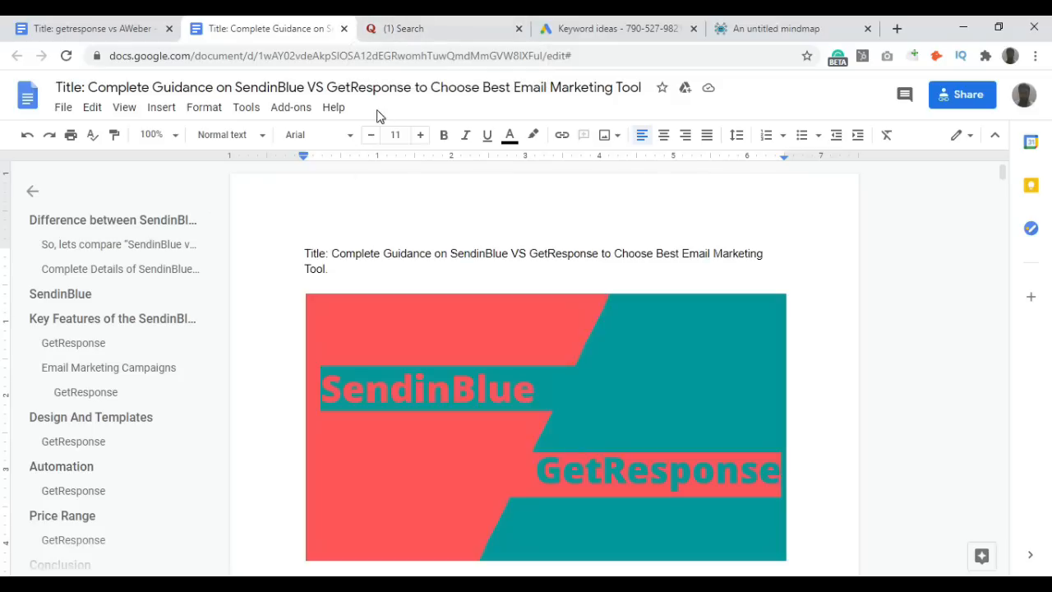
left_click(398, 26)
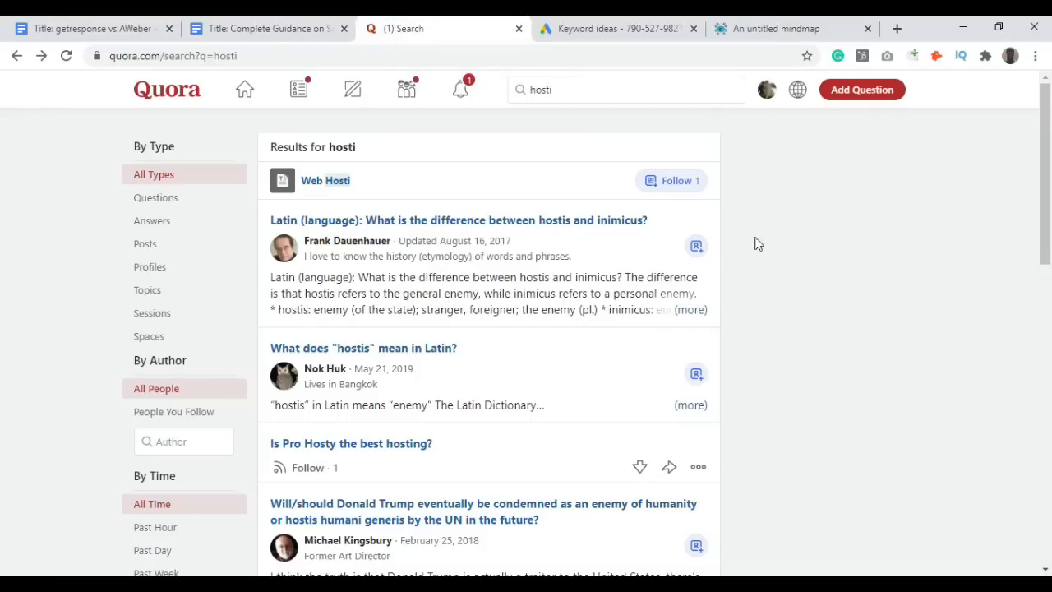